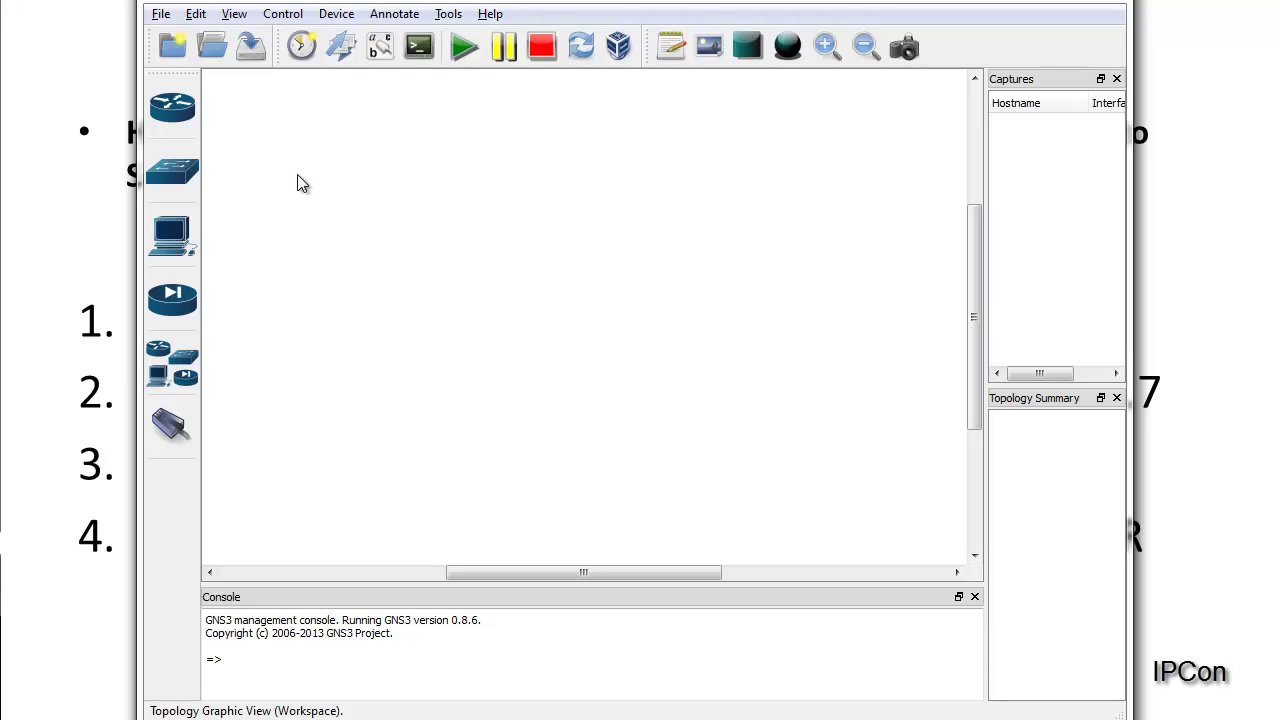
# Step: In IOS images and hypervisors, choose C7200-AD from the IOS-Images folder as the image file
pyautogui.click(196, 15)
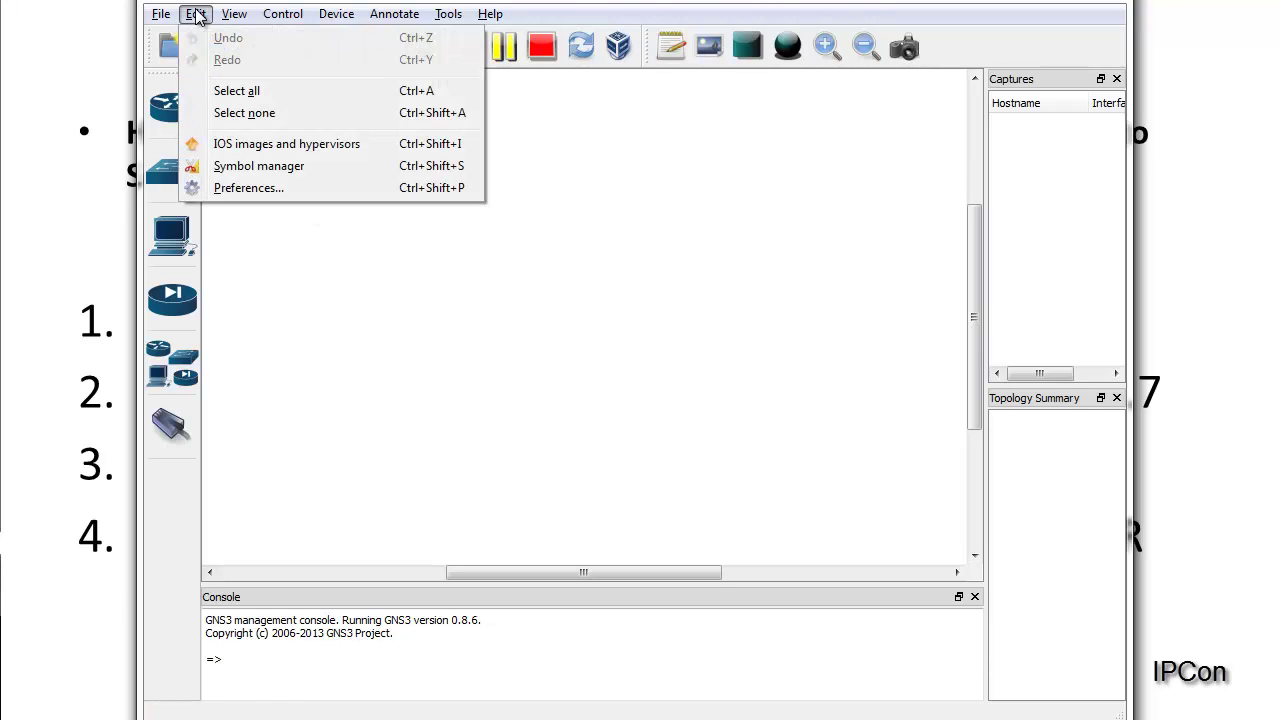
pyautogui.click(250, 145)
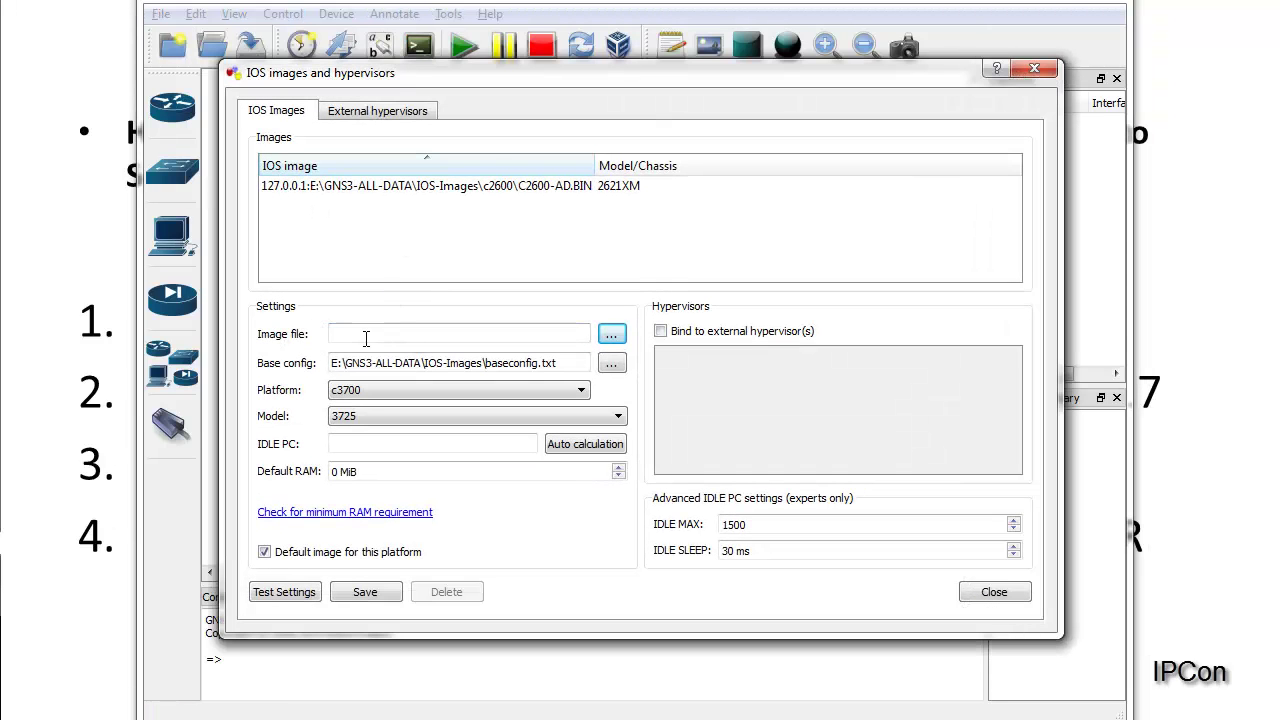
pyautogui.click(613, 334)
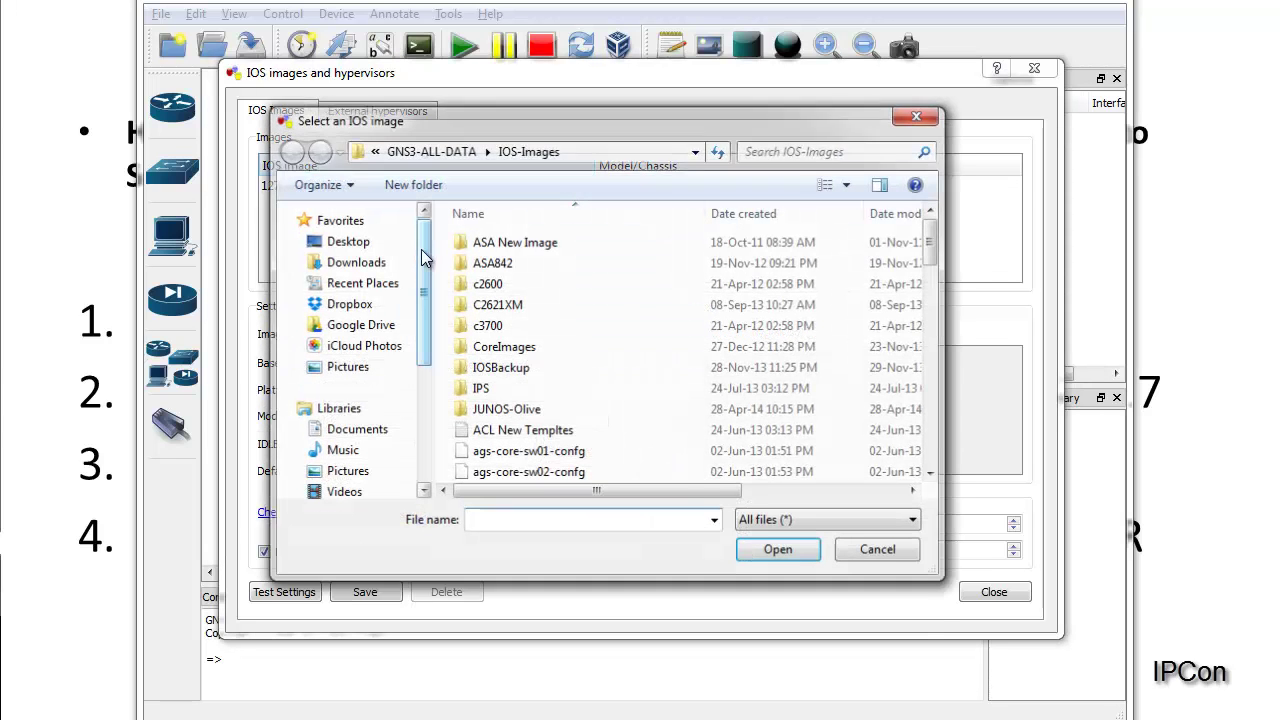
pyautogui.scroll(-15, 525, 387)
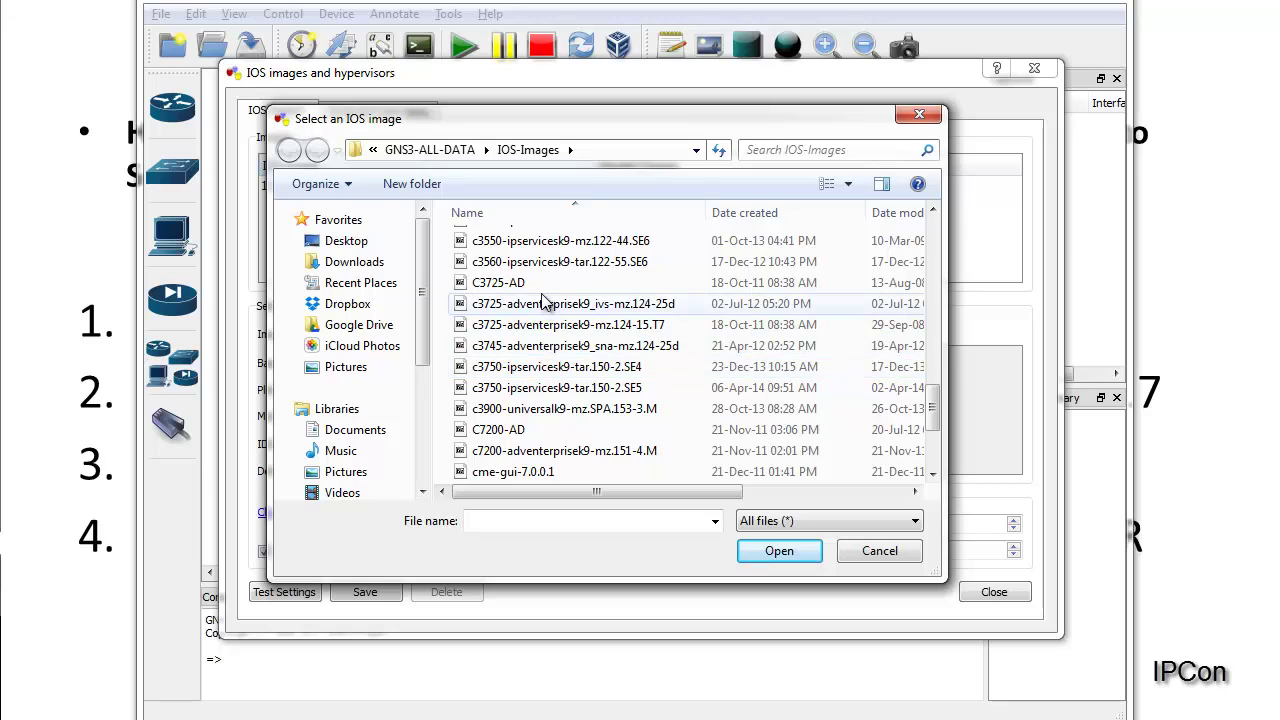
pyautogui.scroll(-3, 535, 430)
pyautogui.click(521, 263)
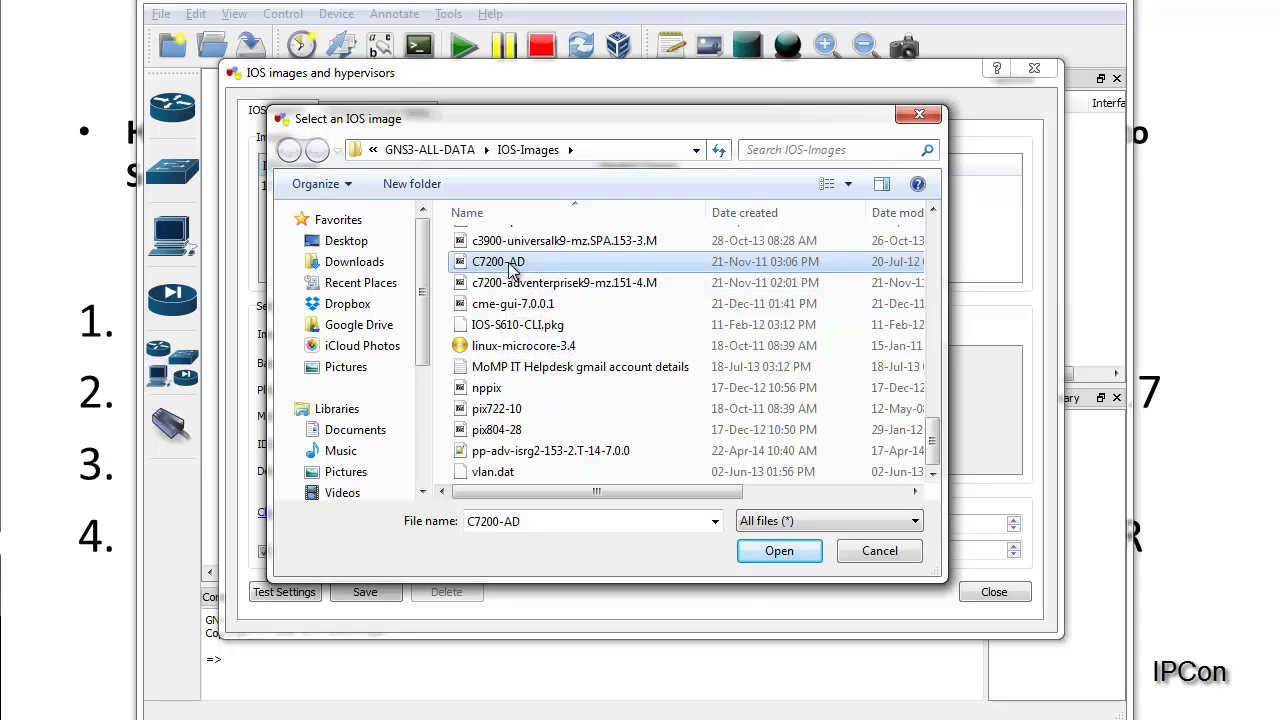
pyautogui.click(760, 556)
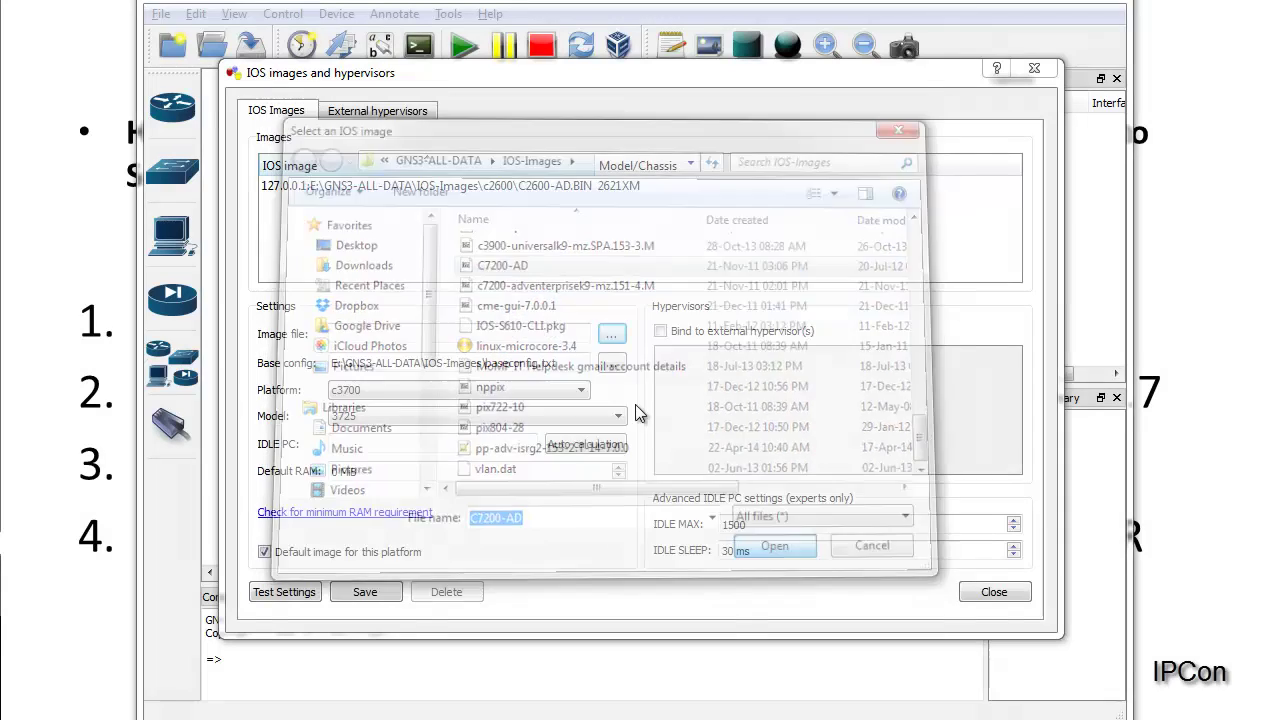
# Step: Set the image's default RAM to 512 MiB, keeping it the platform's default image
pyautogui.moveTo(578, 340); pyautogui.dragTo(335, 336)
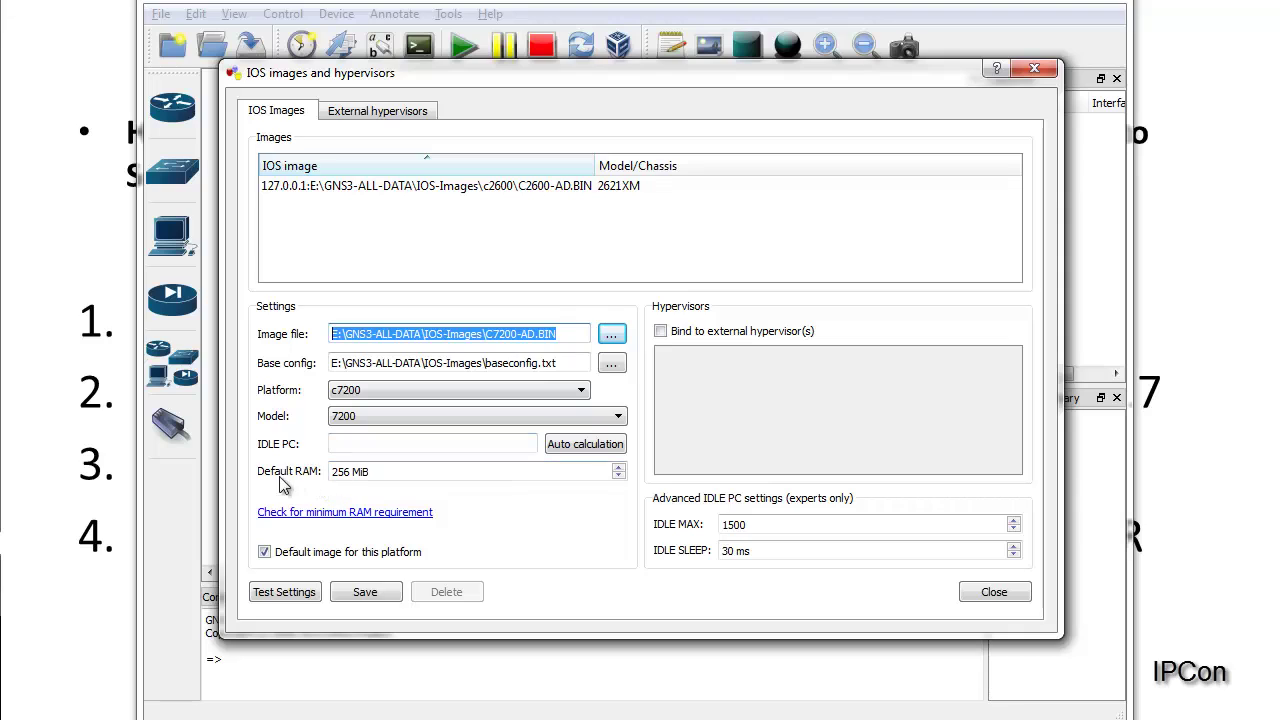
pyautogui.click(351, 472)
pyautogui.moveTo(351, 472); pyautogui.dragTo(307, 468)
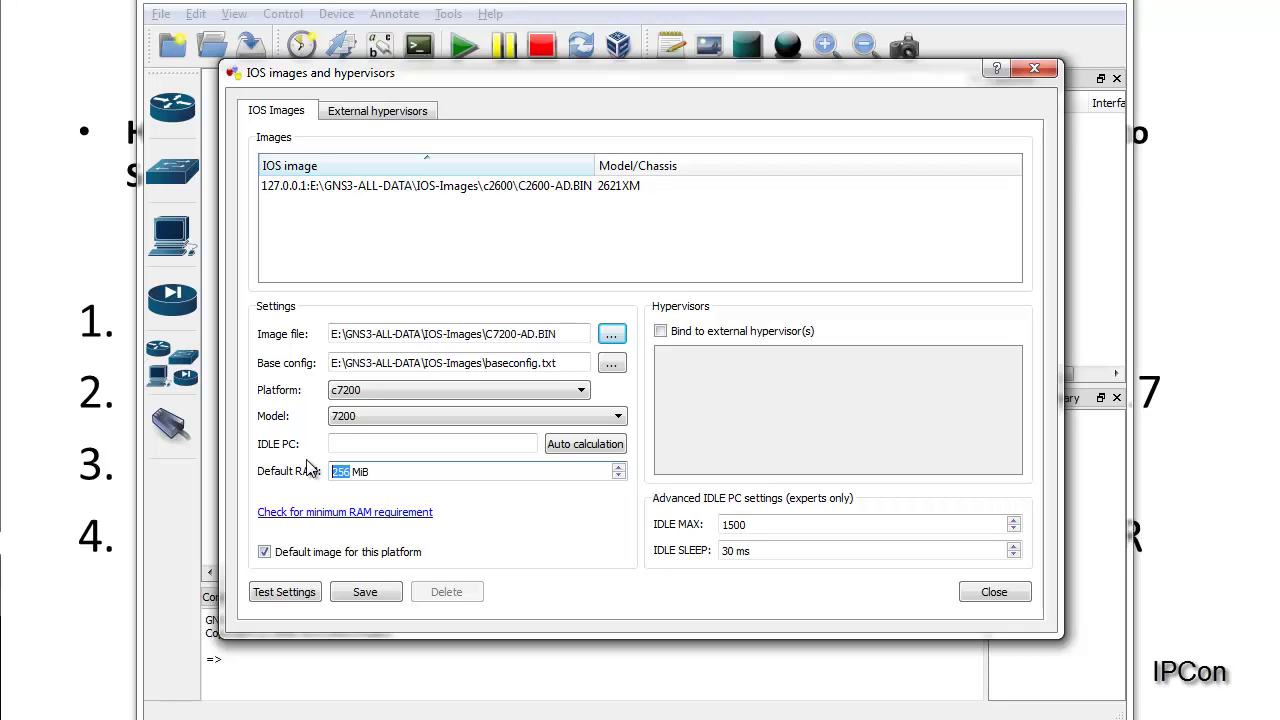
pyautogui.write('51')
pyautogui.moveTo(412, 475); pyautogui.dragTo(266, 452)
pyautogui.click(319, 554)
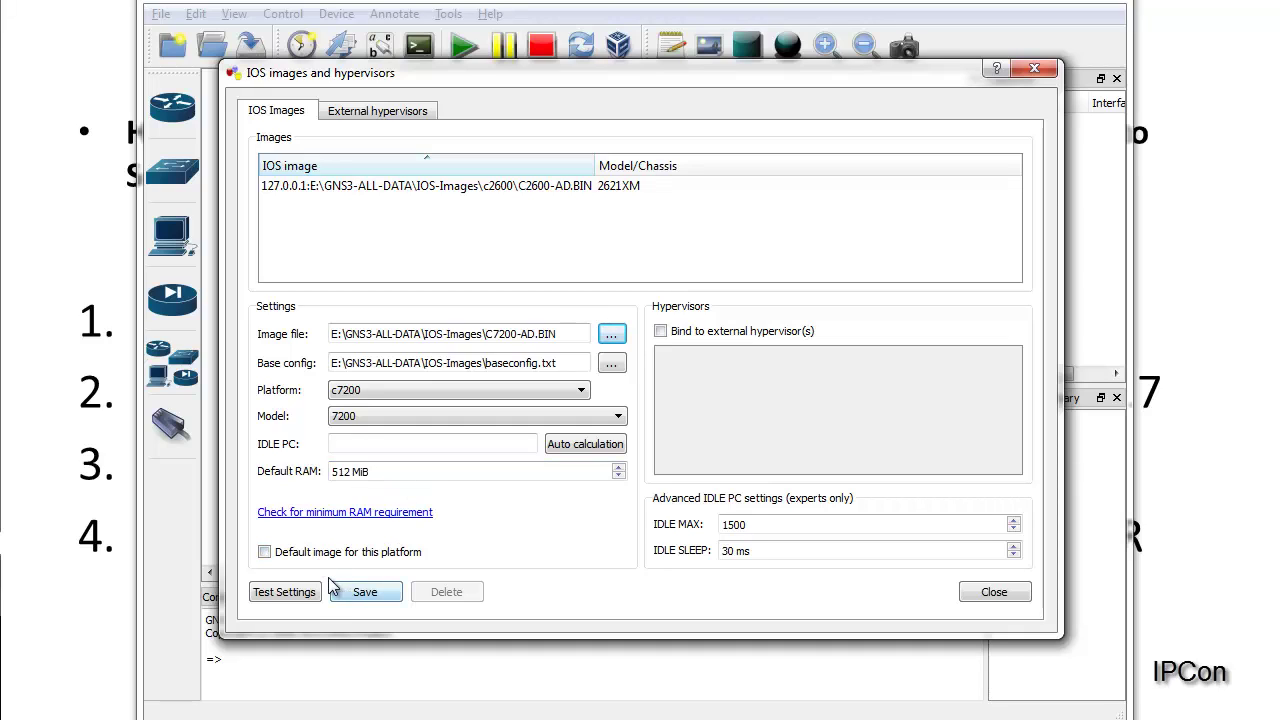
pyautogui.click(282, 556)
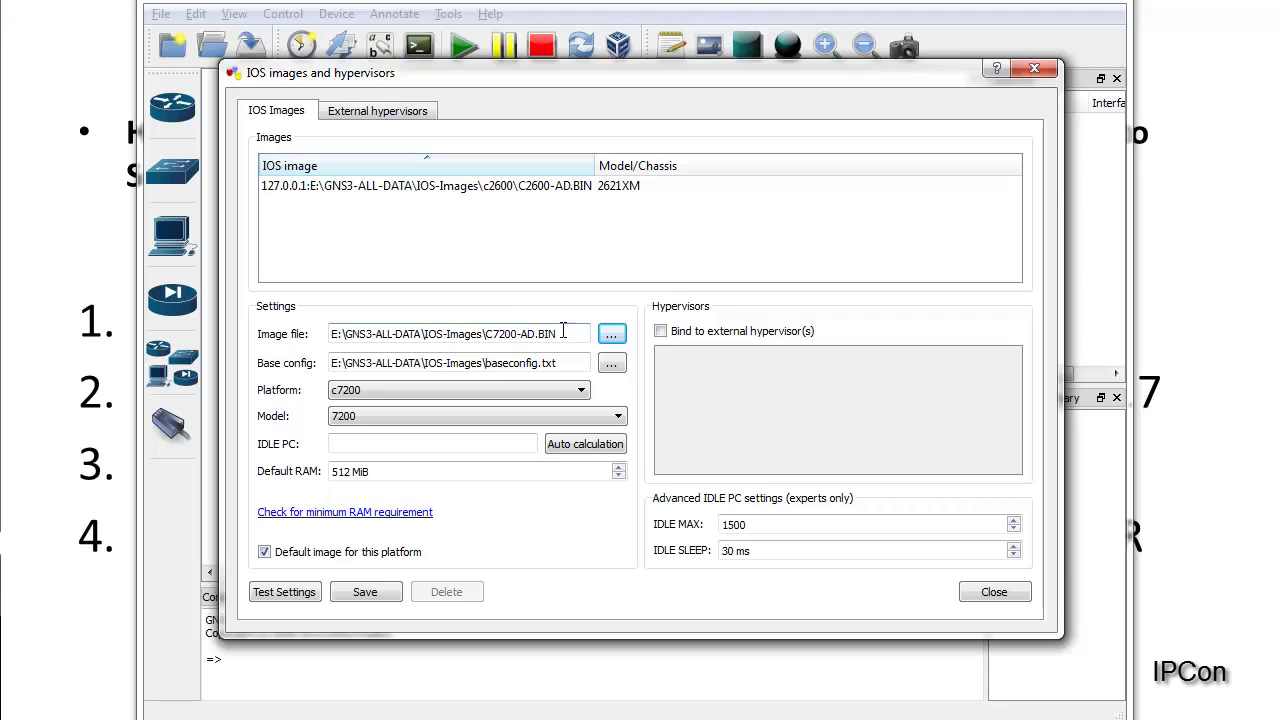
# Step: Save the C7200-AD.BIN entry for the c7200 platform and close the dialog
pyautogui.moveTo(556, 333); pyautogui.dragTo(306, 308)
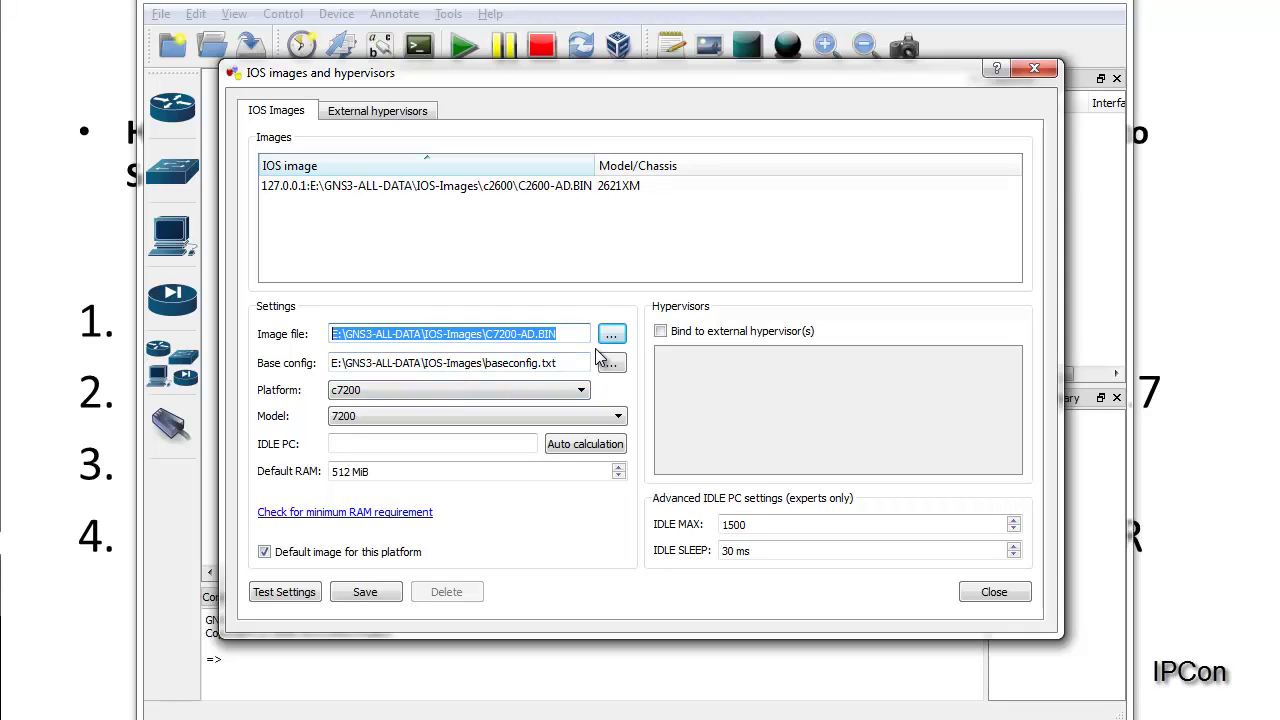
pyautogui.click(376, 596)
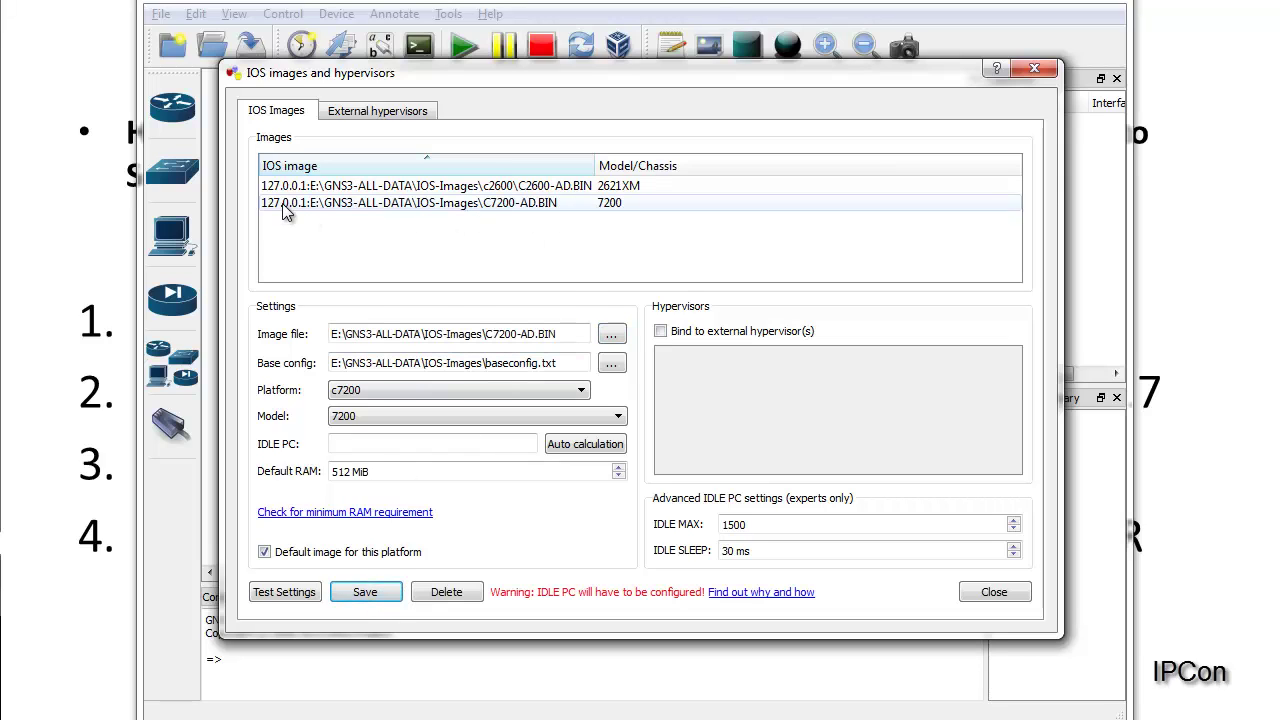
pyautogui.click(285, 205)
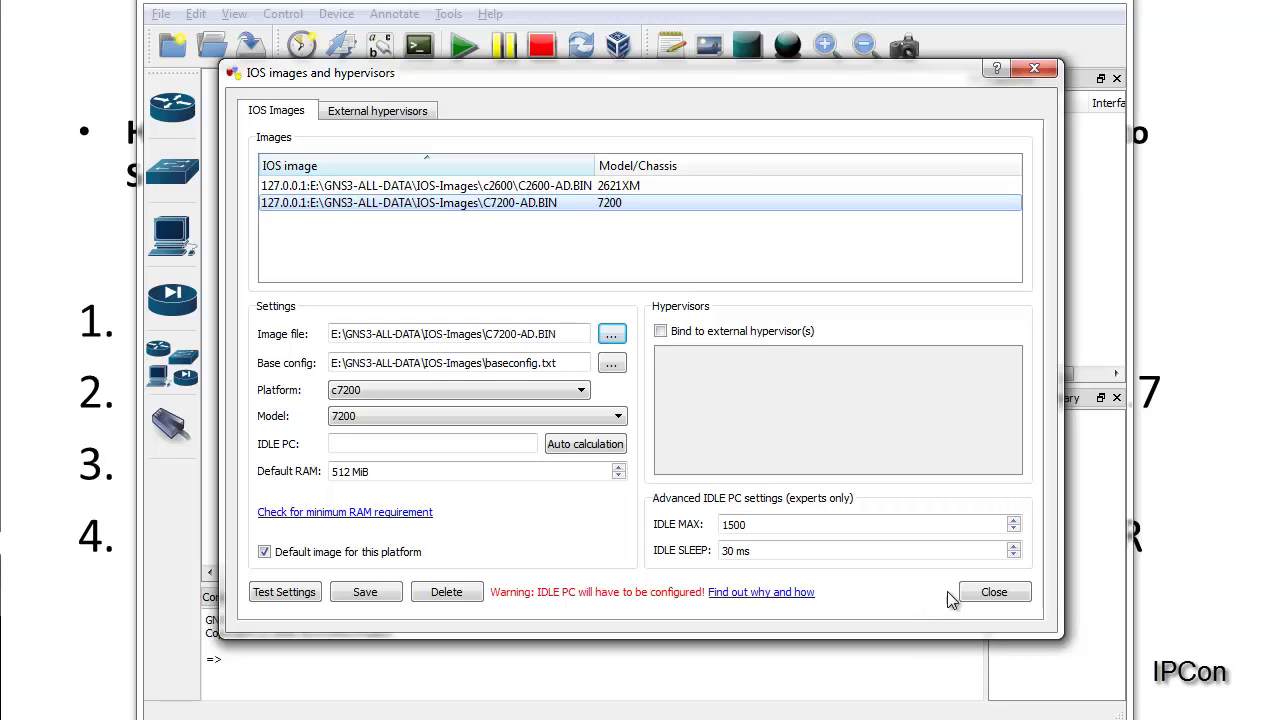
pyautogui.click(984, 591)
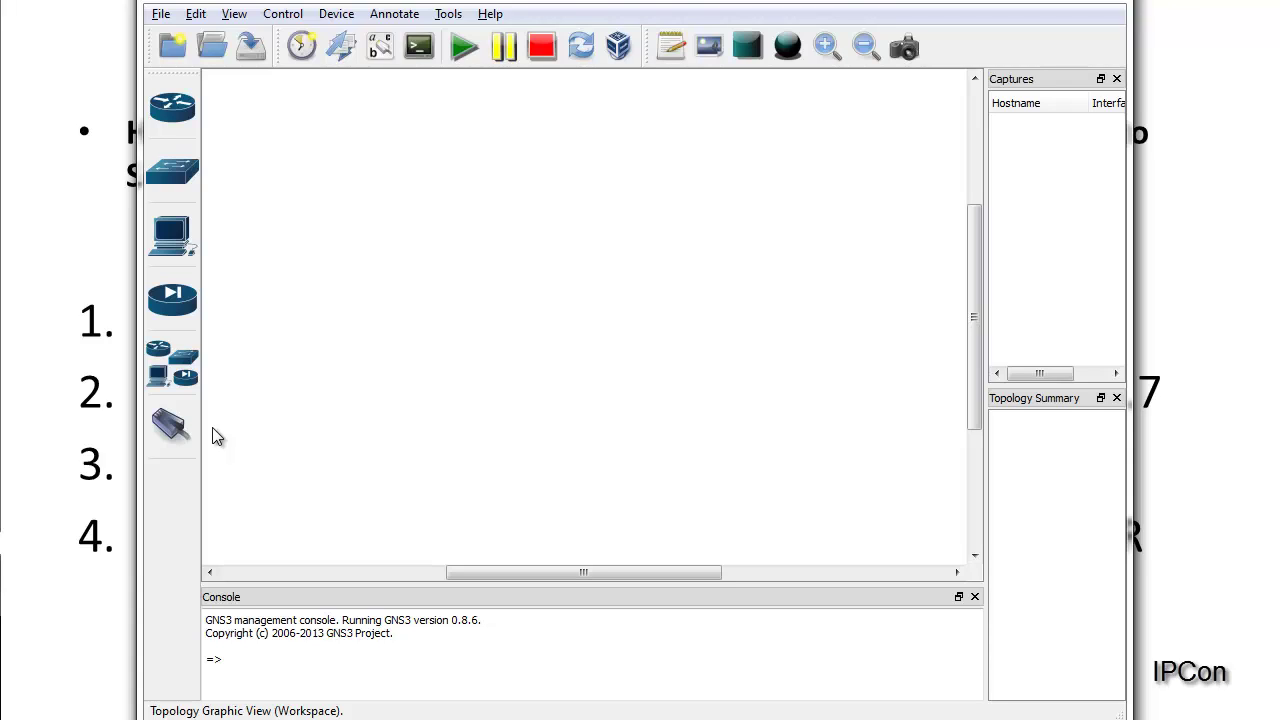
# Step: Place a c7200 router, R1, in the workspace
pyautogui.click(182, 116)
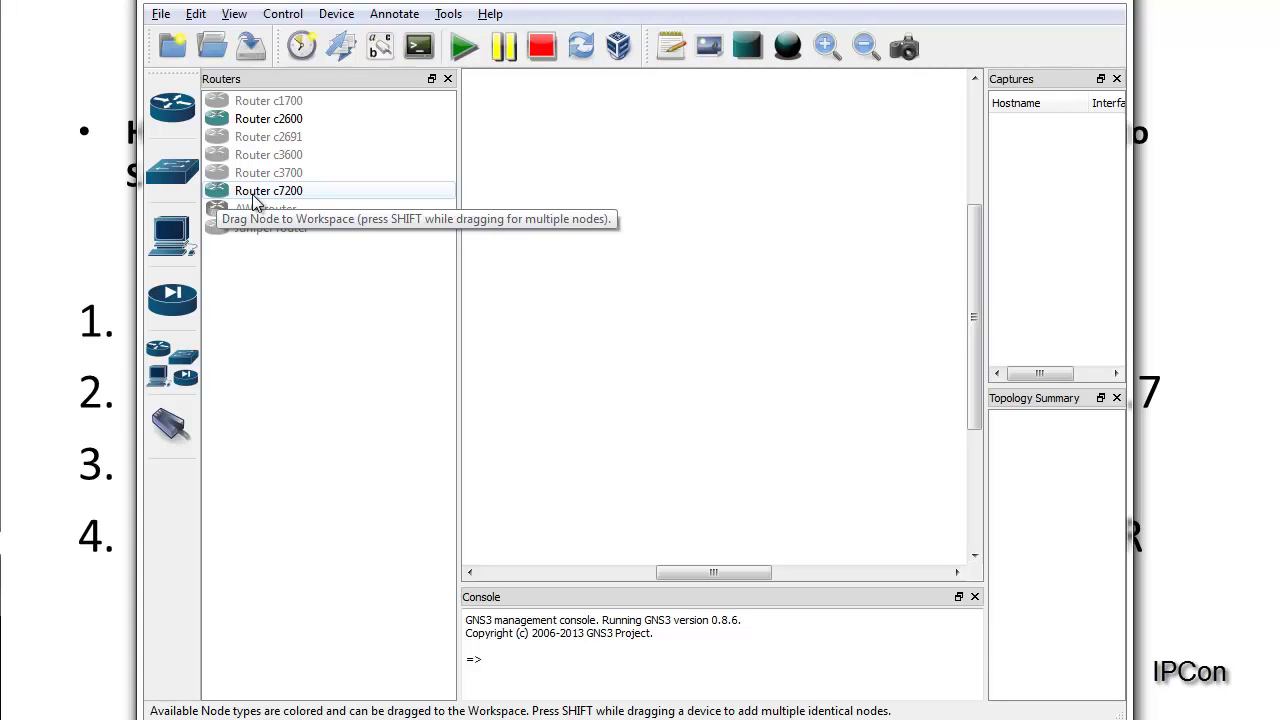
pyautogui.moveTo(249, 199); pyautogui.dragTo(333, 194)
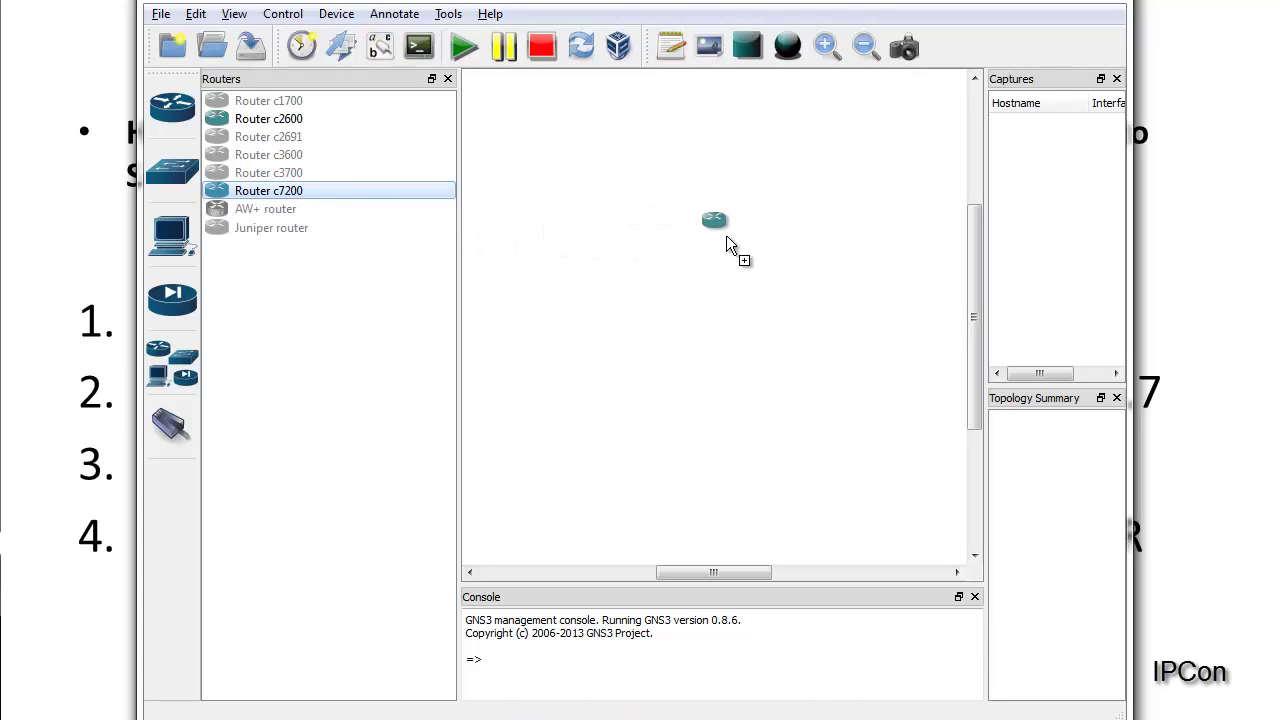
pyautogui.moveTo(728, 238)
pyautogui.mouseDown()
pyautogui.moveTo(740, 253)
pyautogui.moveTo(714, 241)
pyautogui.mouseUp()
pyautogui.click(727, 314)
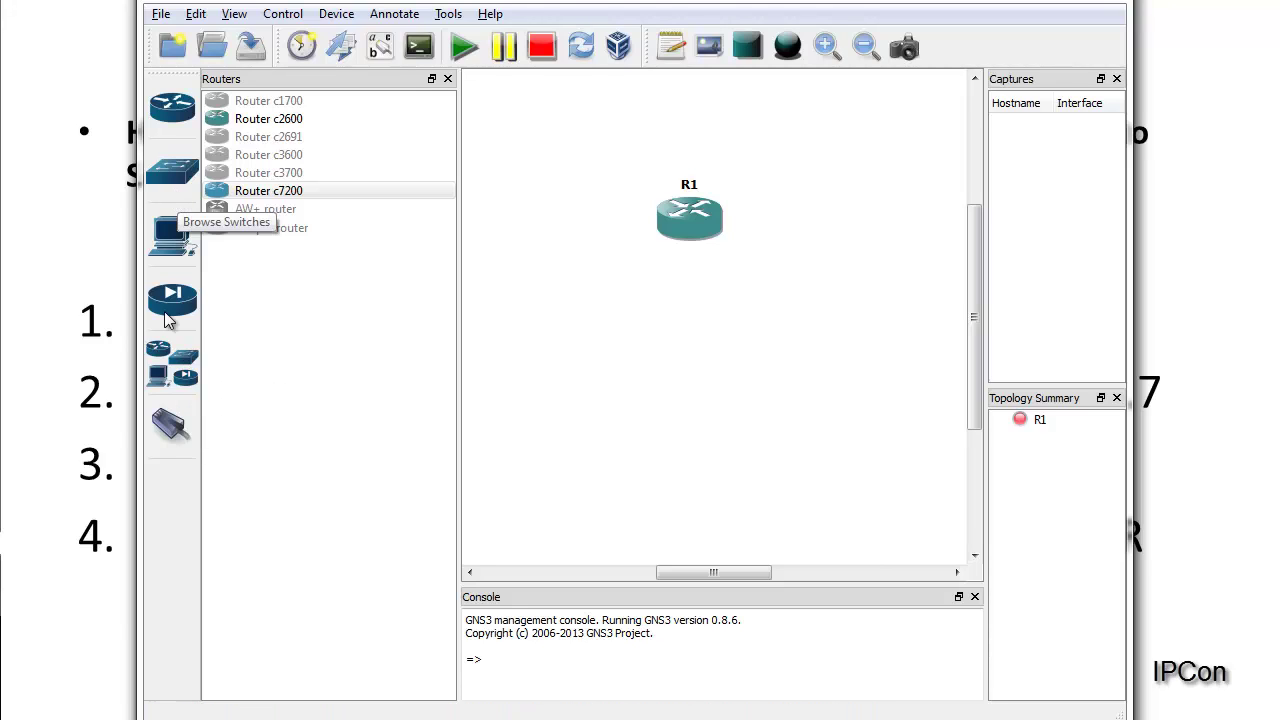
# Step: Add Ethernet switch SW1 below R1 and adjust both positions
pyautogui.click(175, 174)
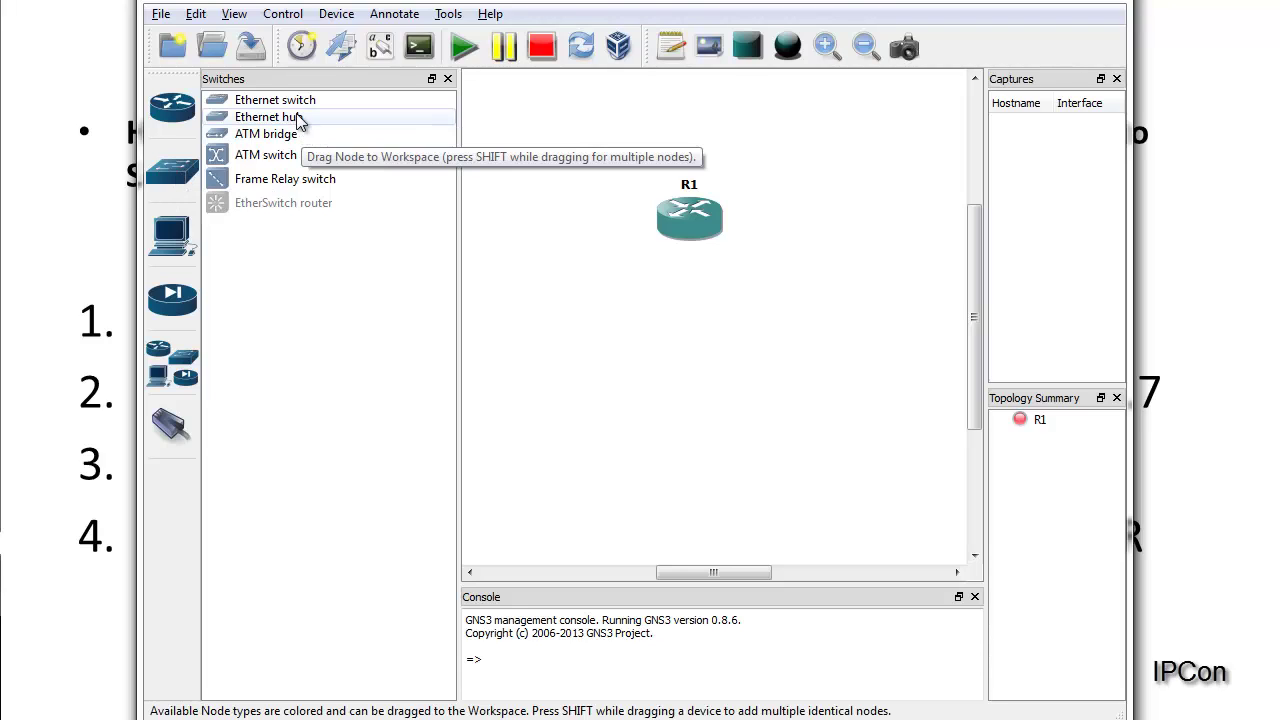
pyautogui.moveTo(294, 101); pyautogui.dragTo(793, 398)
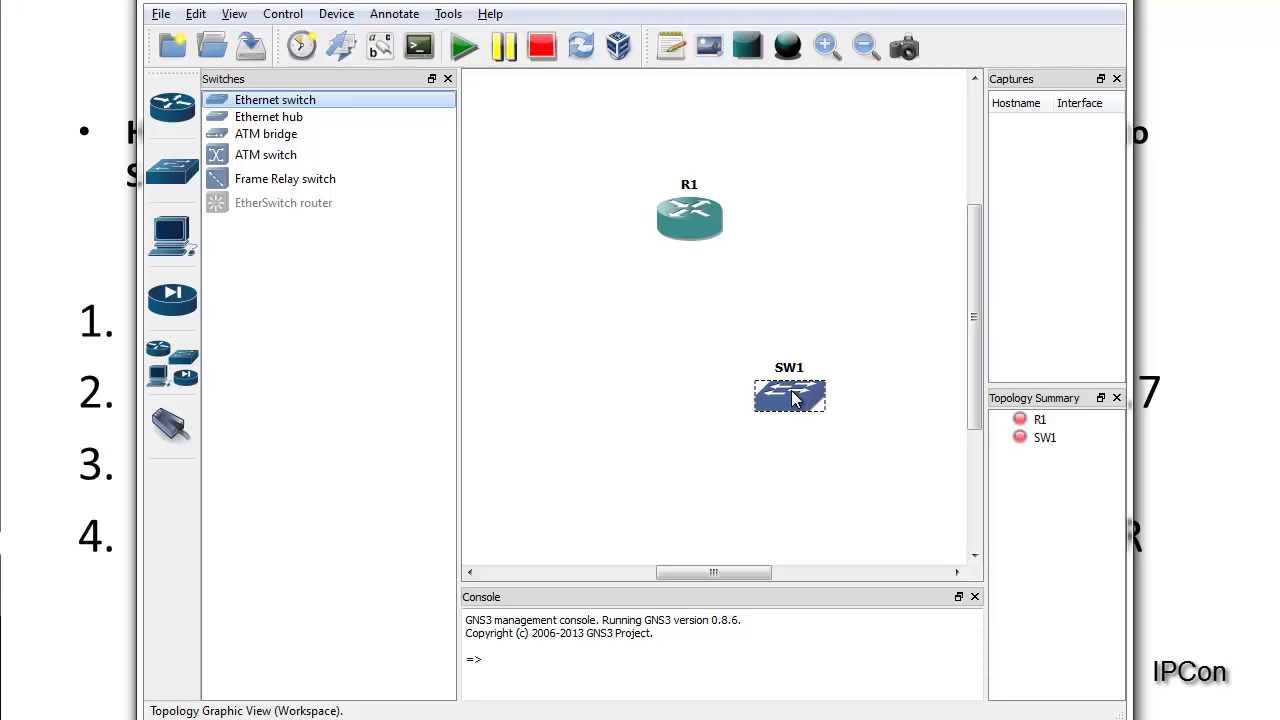
pyautogui.moveTo(793, 398); pyautogui.dragTo(739, 390)
pyautogui.moveTo(703, 223); pyautogui.dragTo(717, 220)
pyautogui.moveTo(758, 388); pyautogui.dragTo(765, 402)
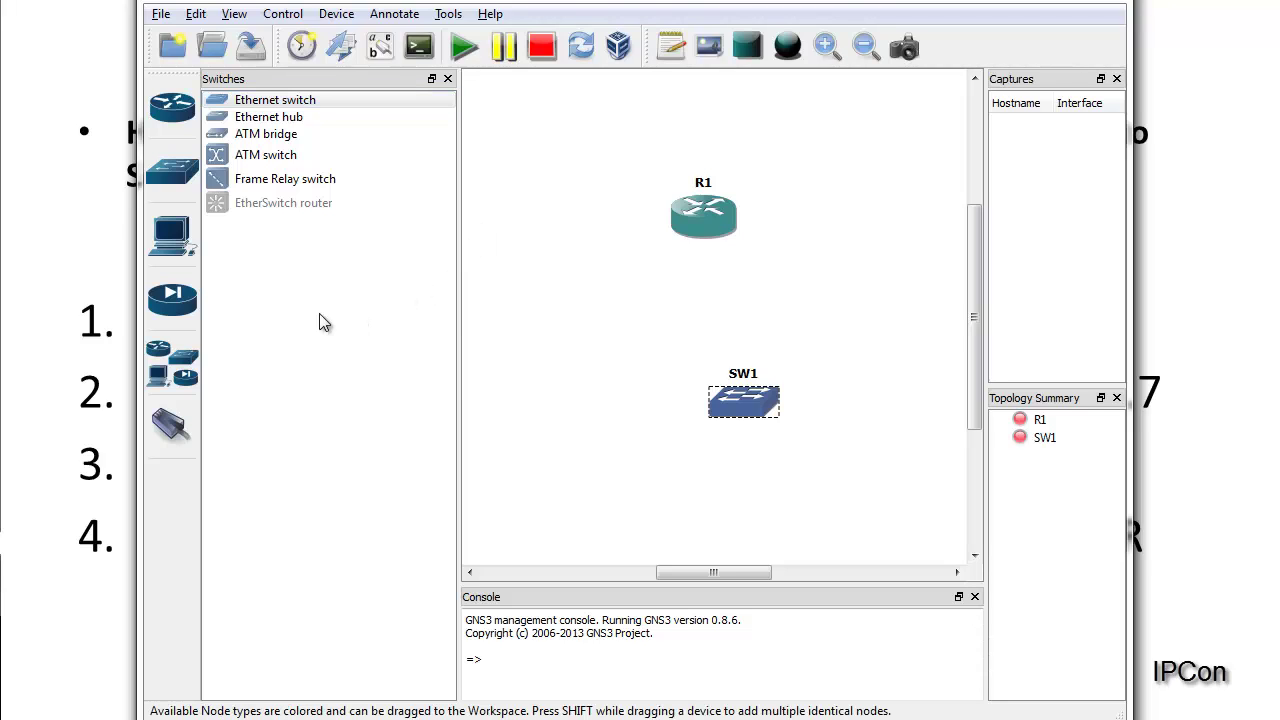
# Step: Add cloud C1 at the top left, close the device panel, and space the three nodes apart
pyautogui.click(177, 352)
pyautogui.click(253, 493)
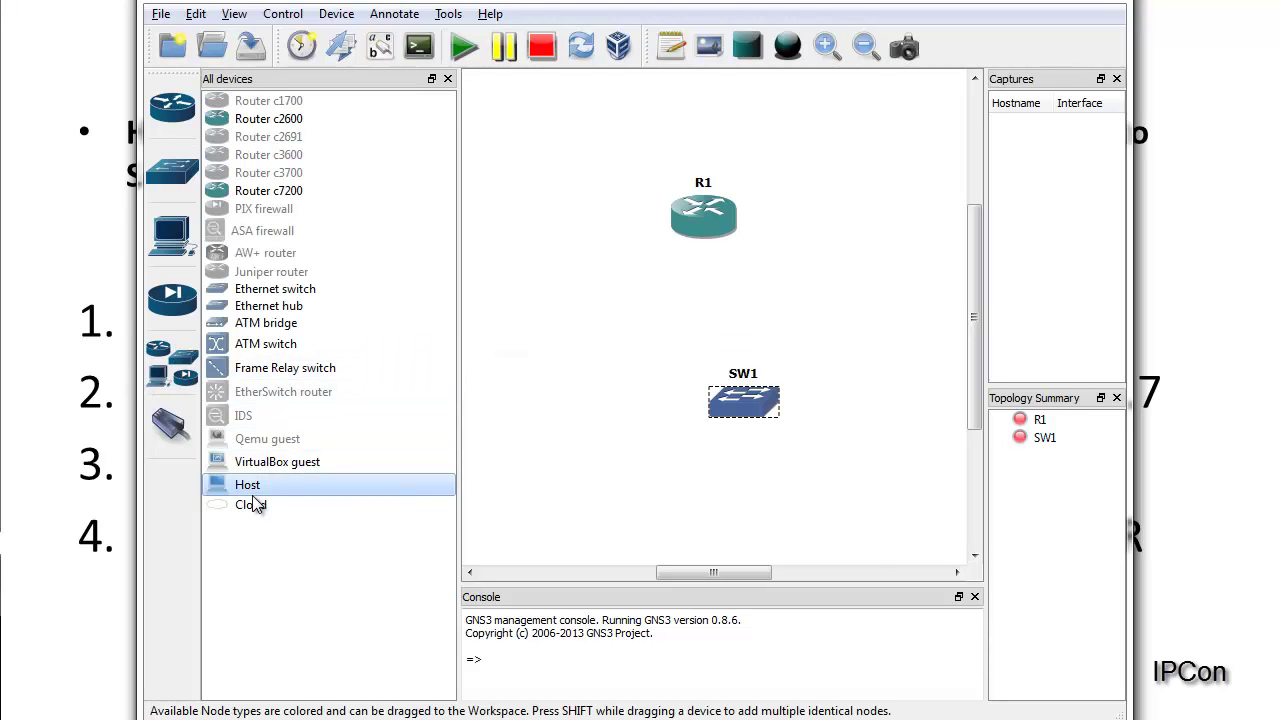
pyautogui.moveTo(255, 505); pyautogui.dragTo(531, 166)
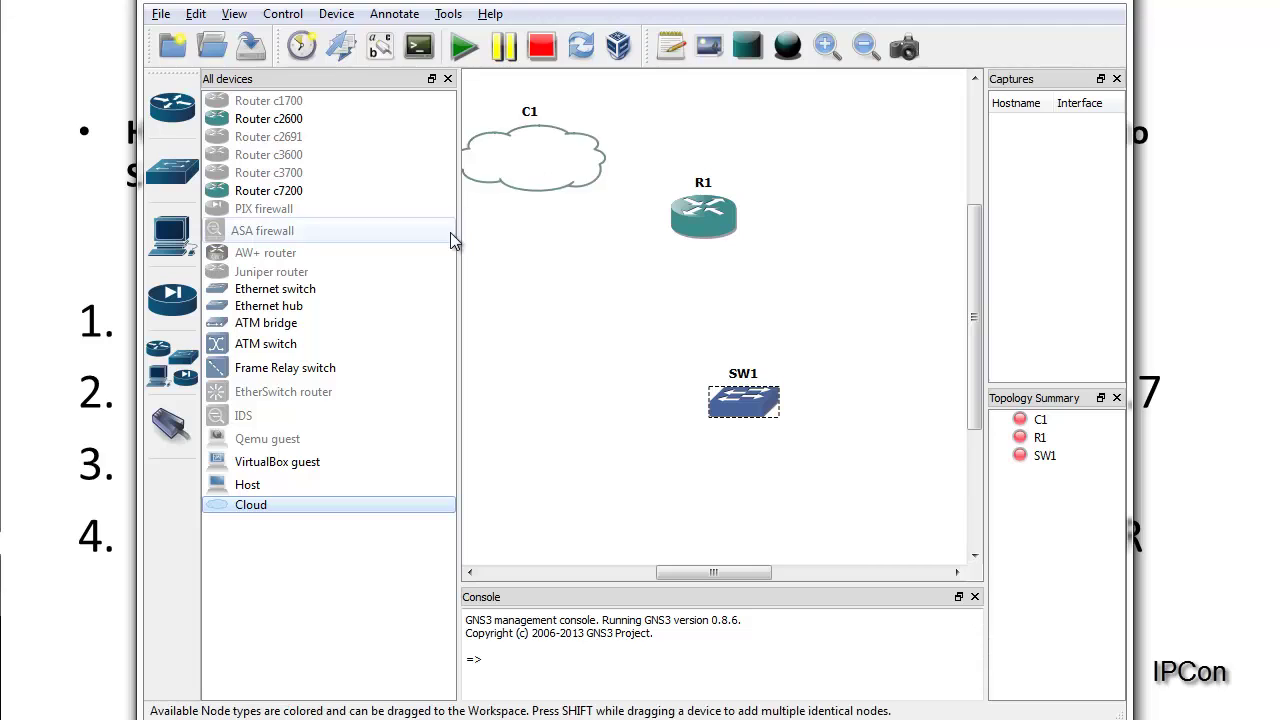
pyautogui.click(447, 78)
pyautogui.moveTo(420, 170); pyautogui.dragTo(352, 206)
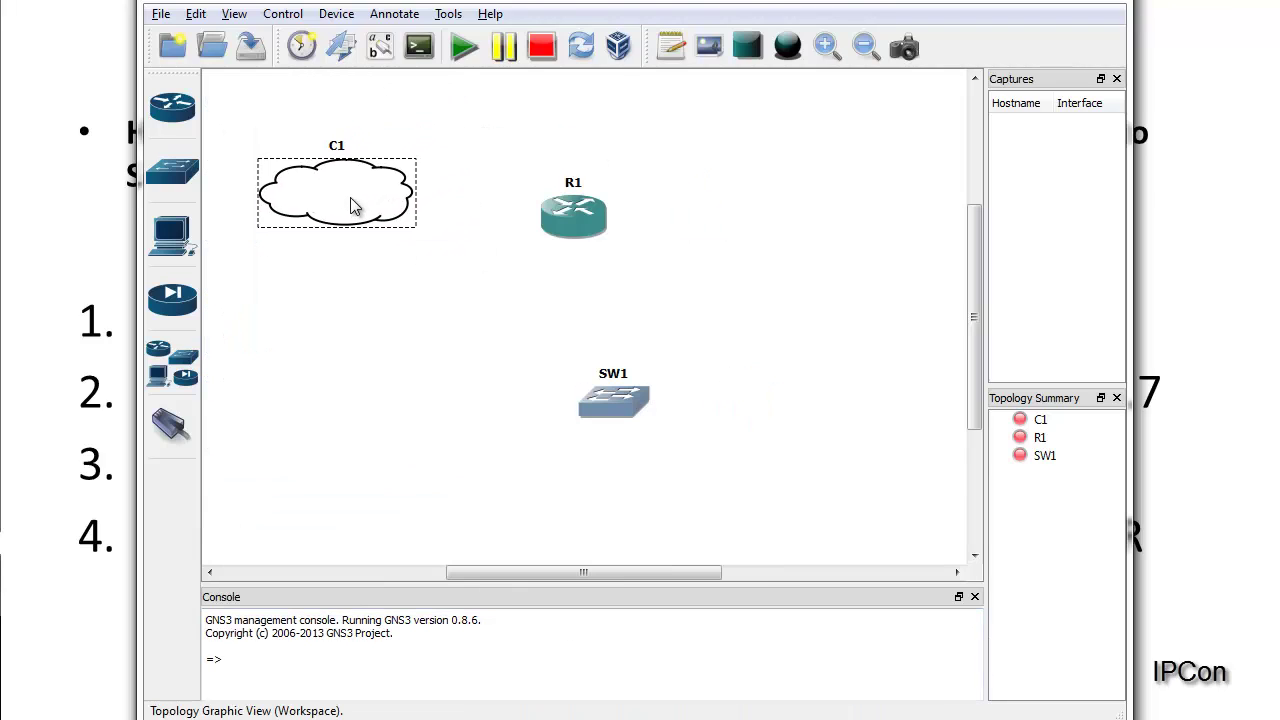
pyautogui.moveTo(598, 222); pyautogui.dragTo(636, 223)
pyautogui.moveTo(705, 438); pyautogui.dragTo(606, 283)
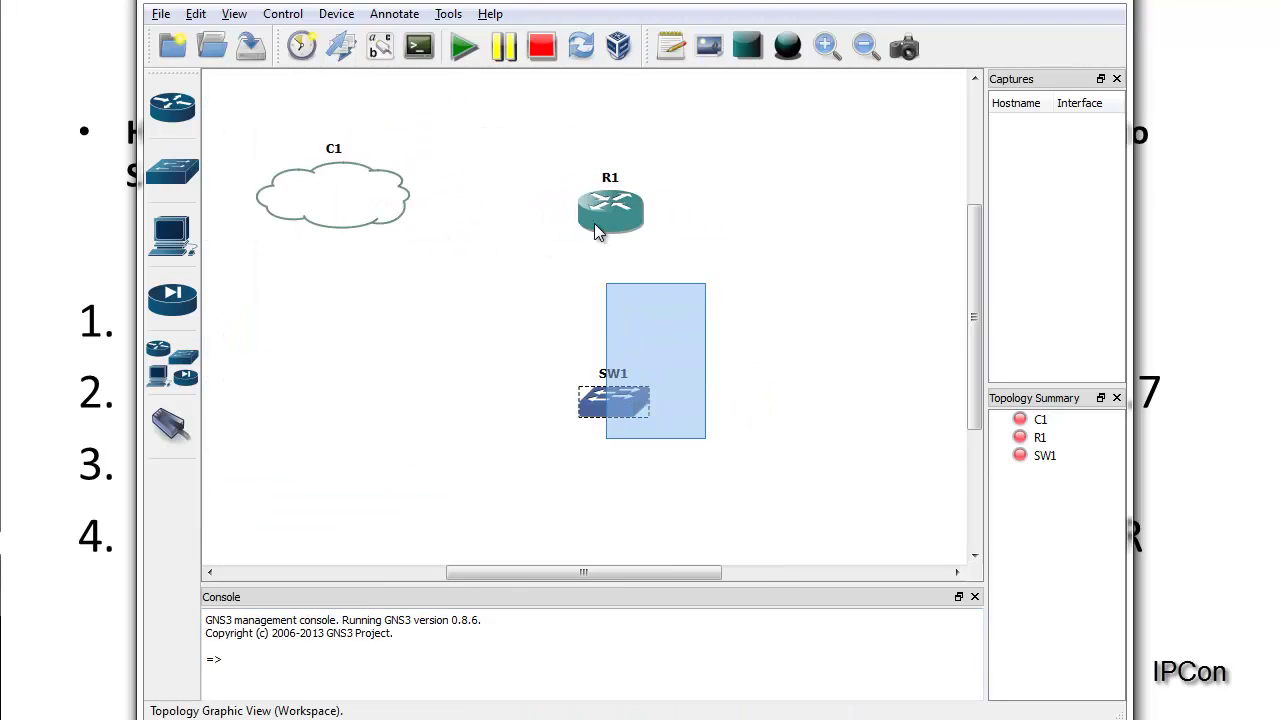
pyautogui.moveTo(596, 232); pyautogui.dragTo(670, 195)
pyautogui.moveTo(380, 220); pyautogui.dragTo(399, 206)
pyautogui.click(420, 231)
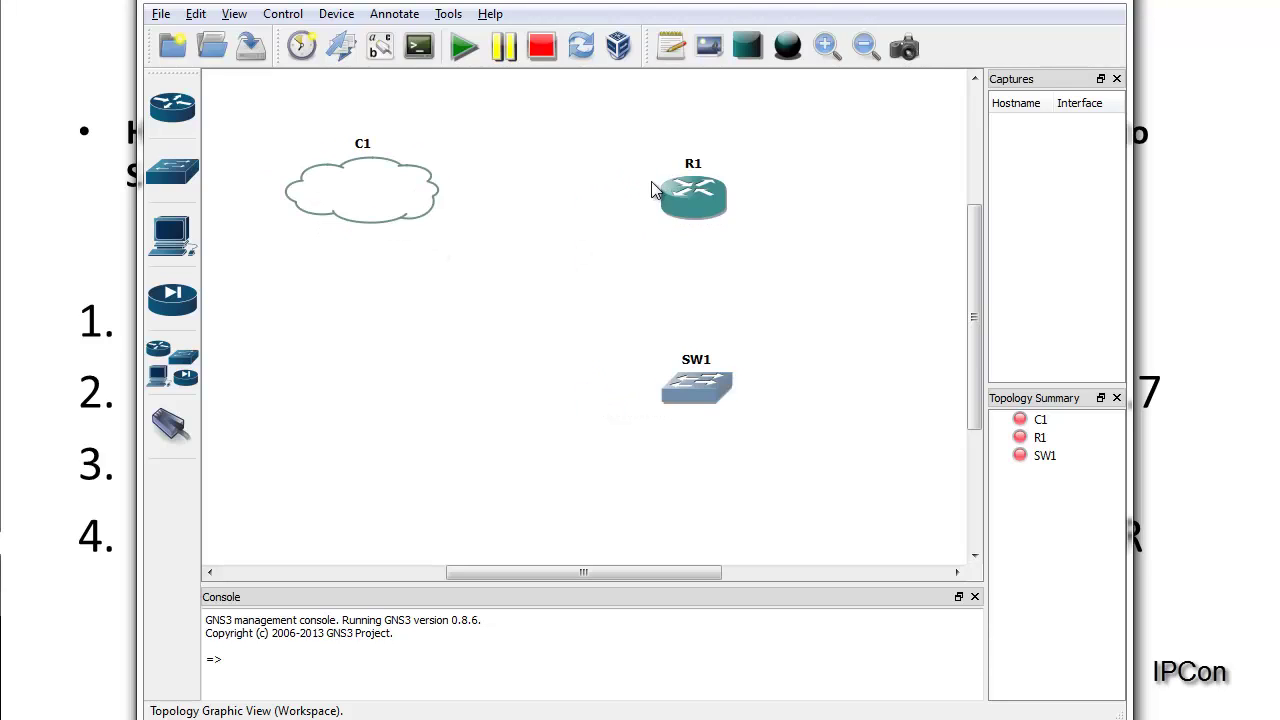
# Step: Fit router R1 with a C7200-IO-GE-E adapter in slot 0 and PA-GE in slot 1
pyautogui.moveTo(682, 202)
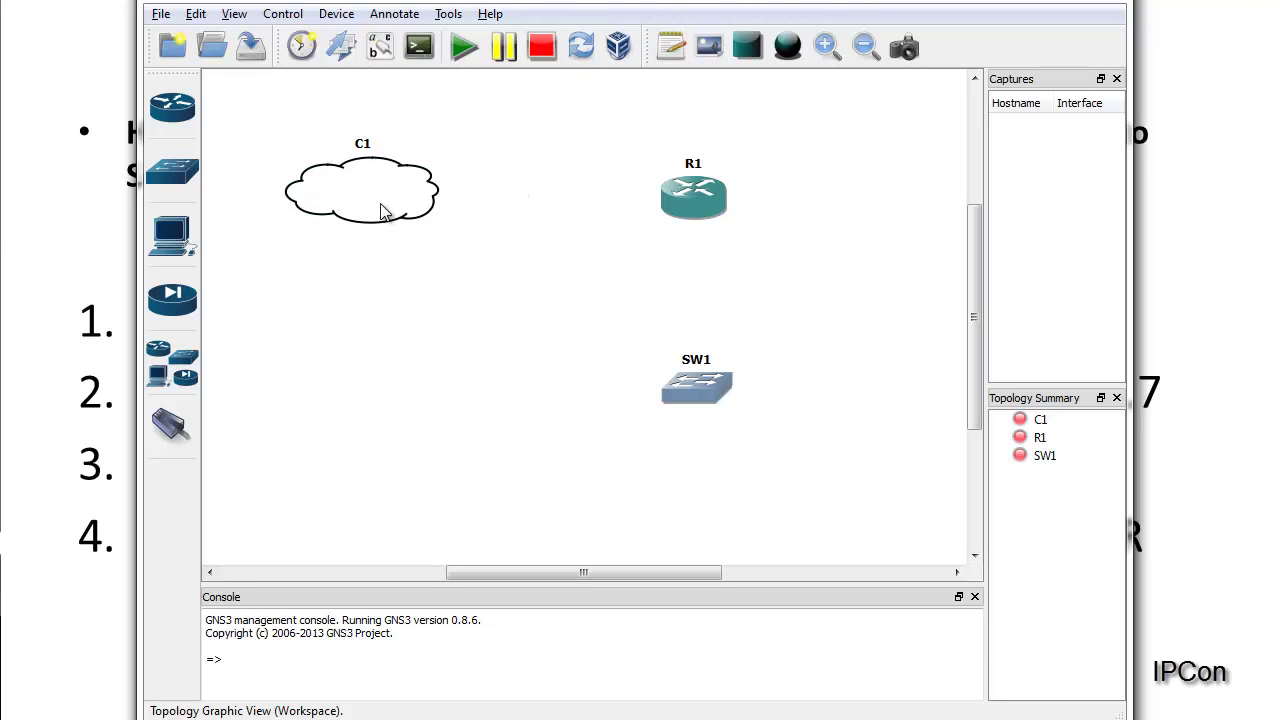
pyautogui.doubleClick(685, 200)
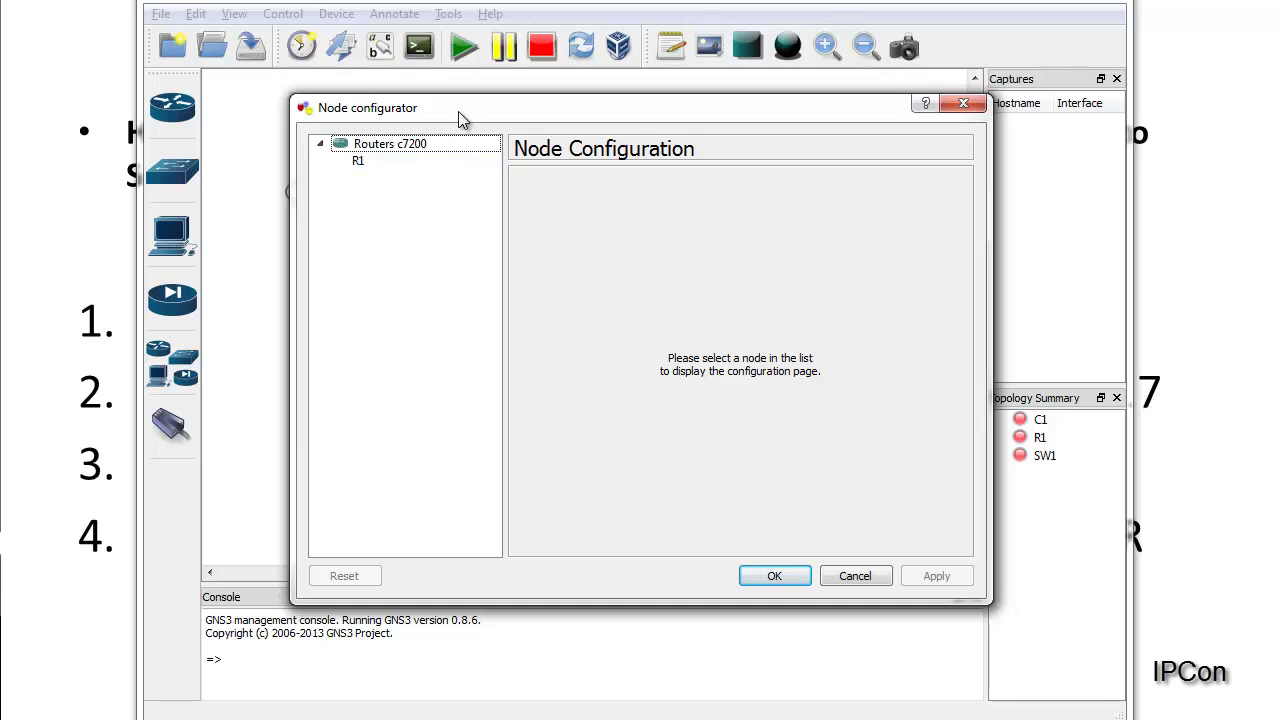
pyautogui.moveTo(458, 111); pyautogui.dragTo(400, 120)
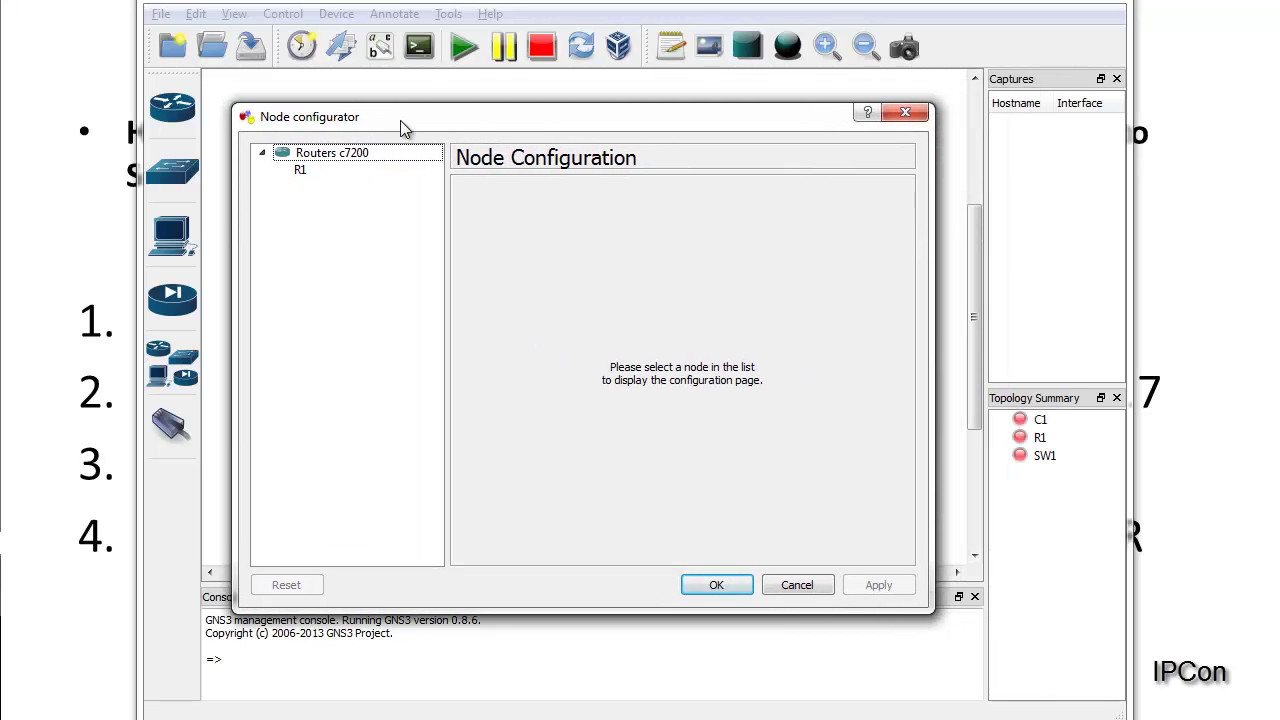
pyautogui.click(378, 154)
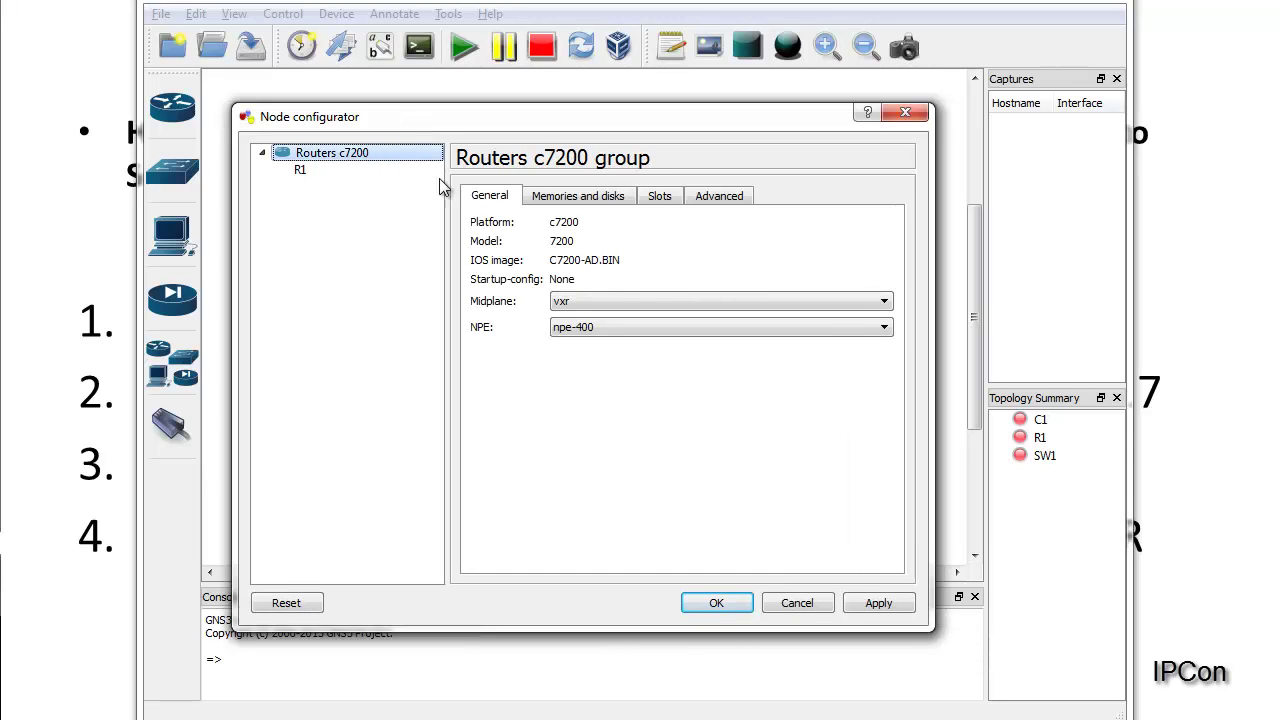
pyautogui.click(304, 170)
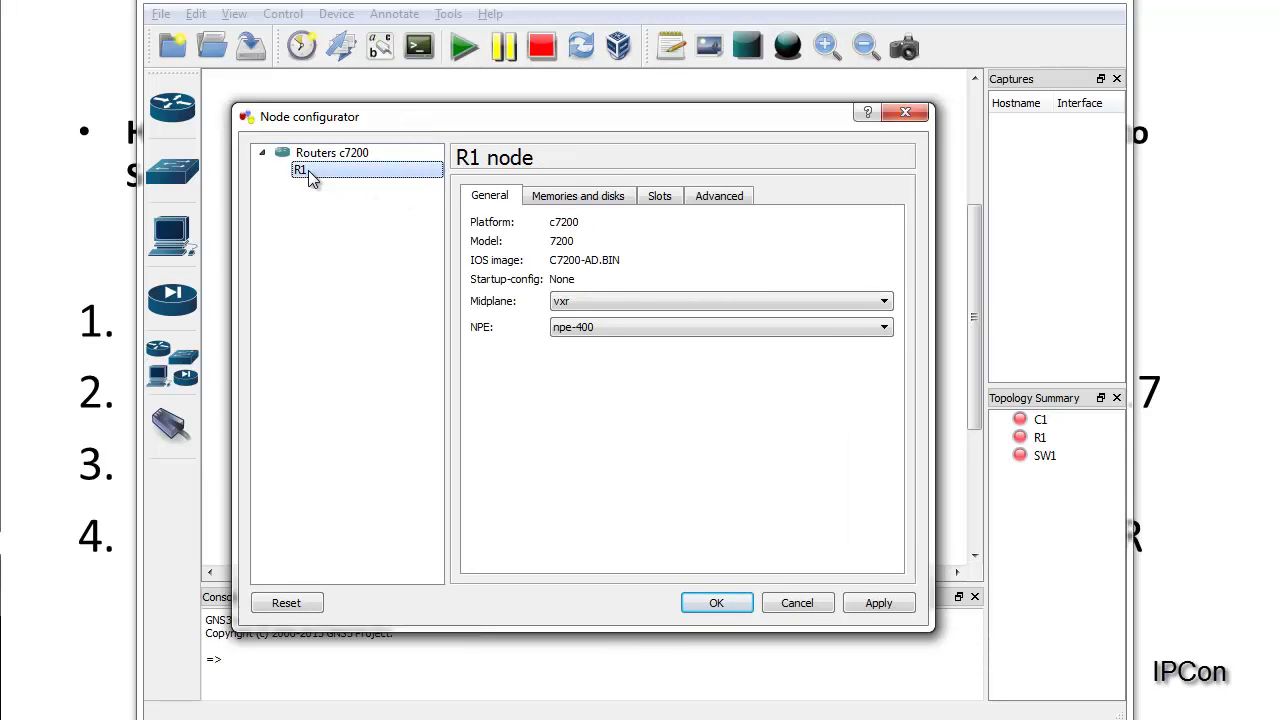
pyautogui.click(662, 196)
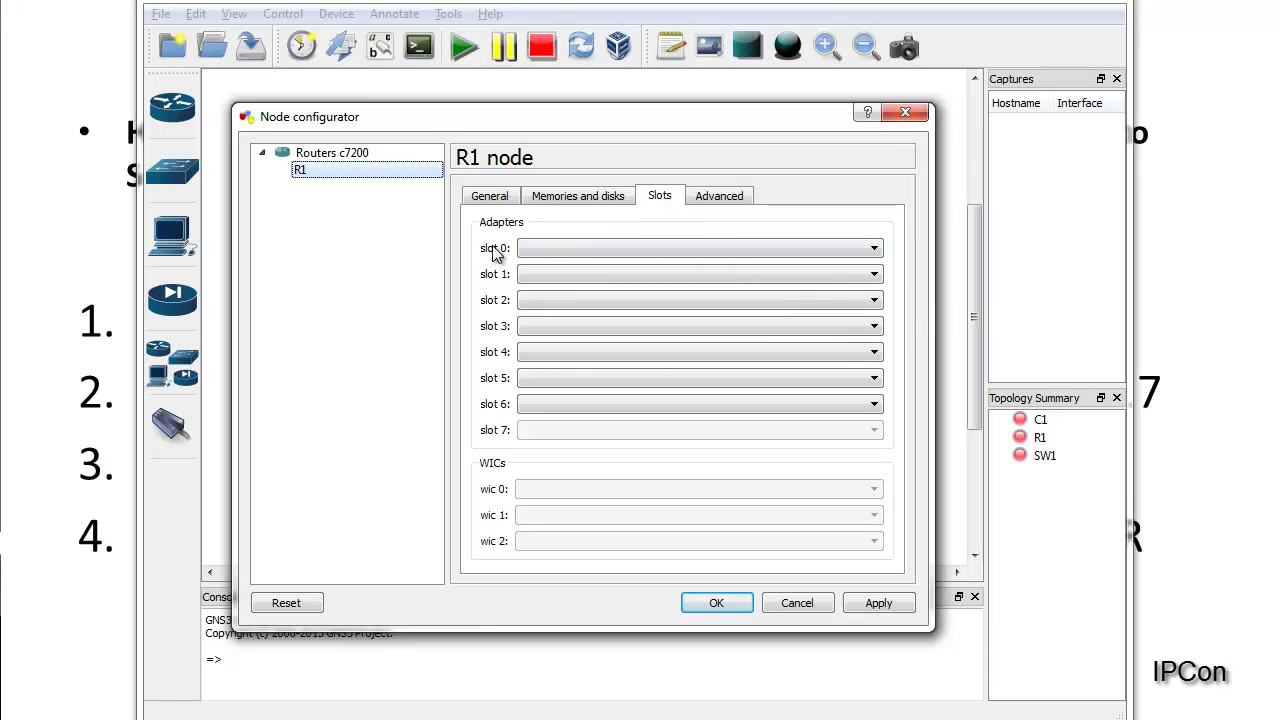
pyautogui.click(555, 248)
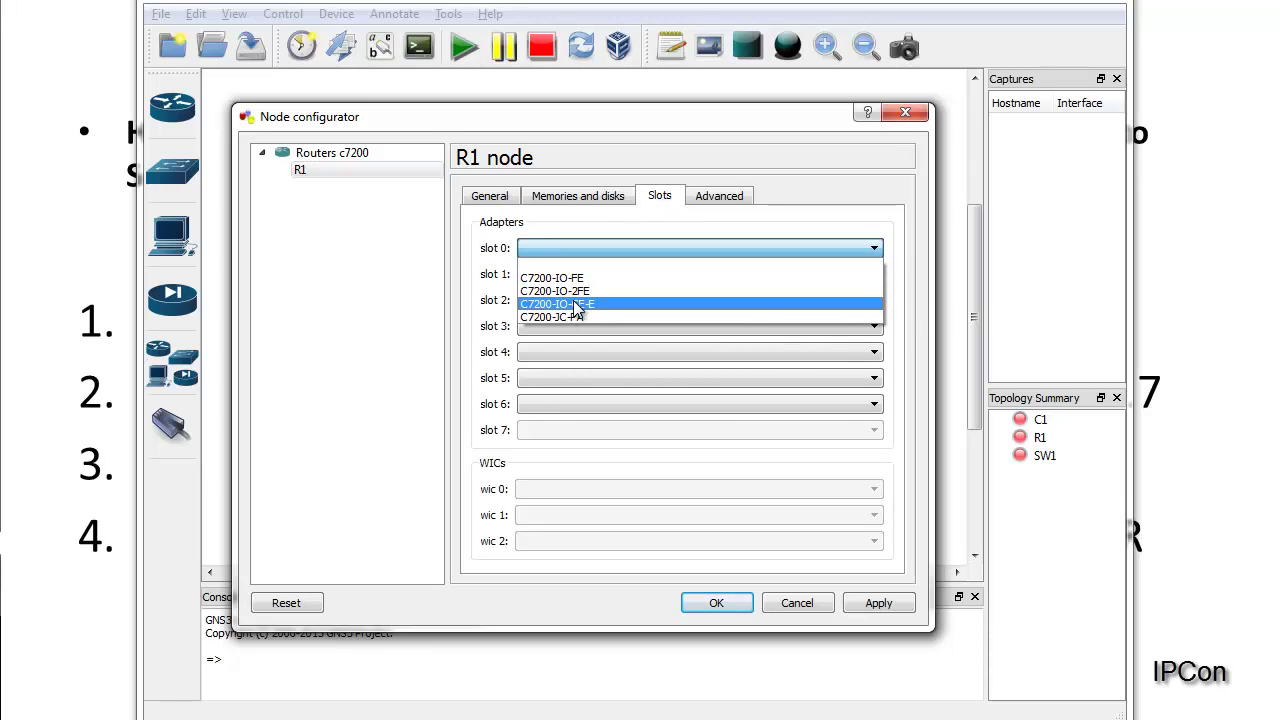
pyautogui.click(572, 304)
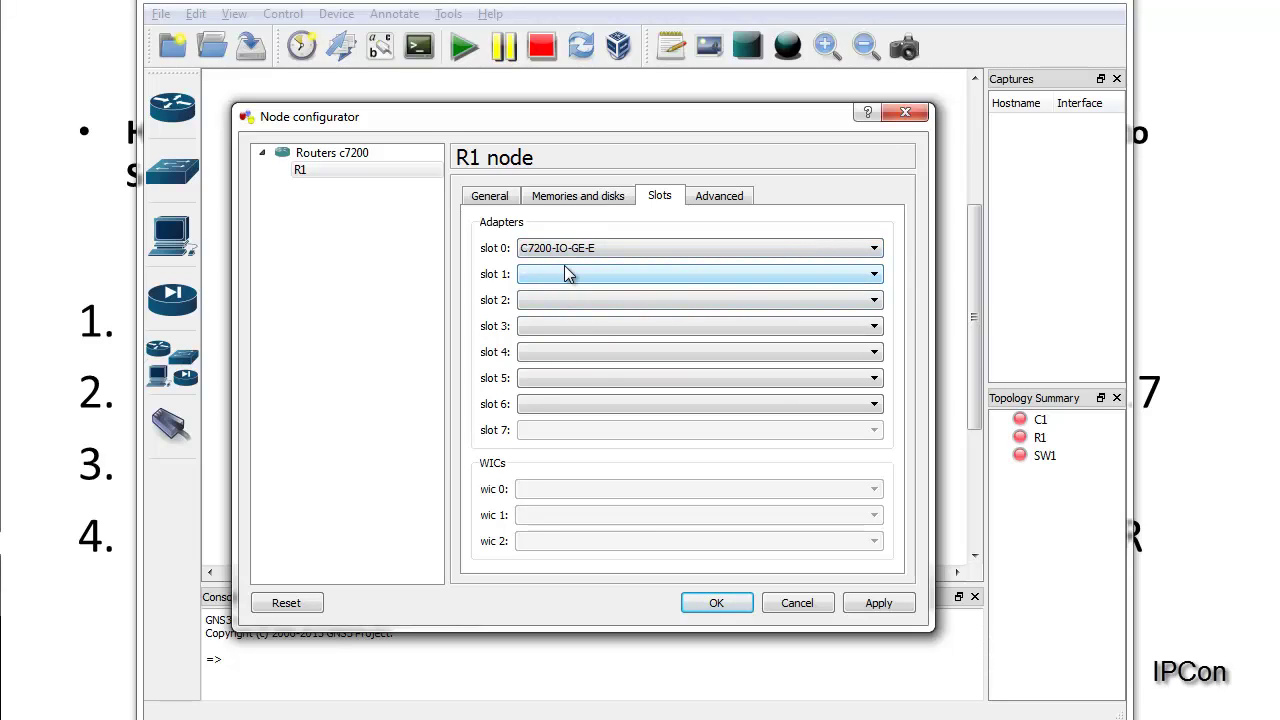
pyautogui.click(562, 274)
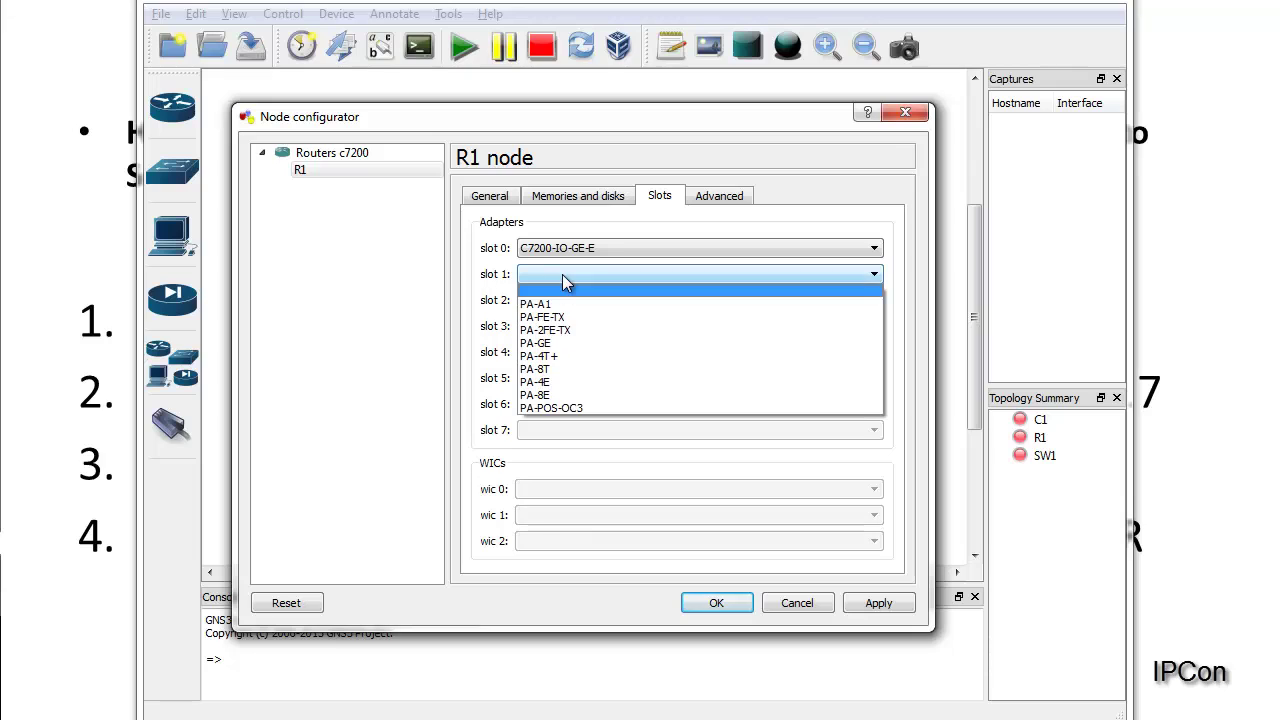
pyautogui.click(561, 345)
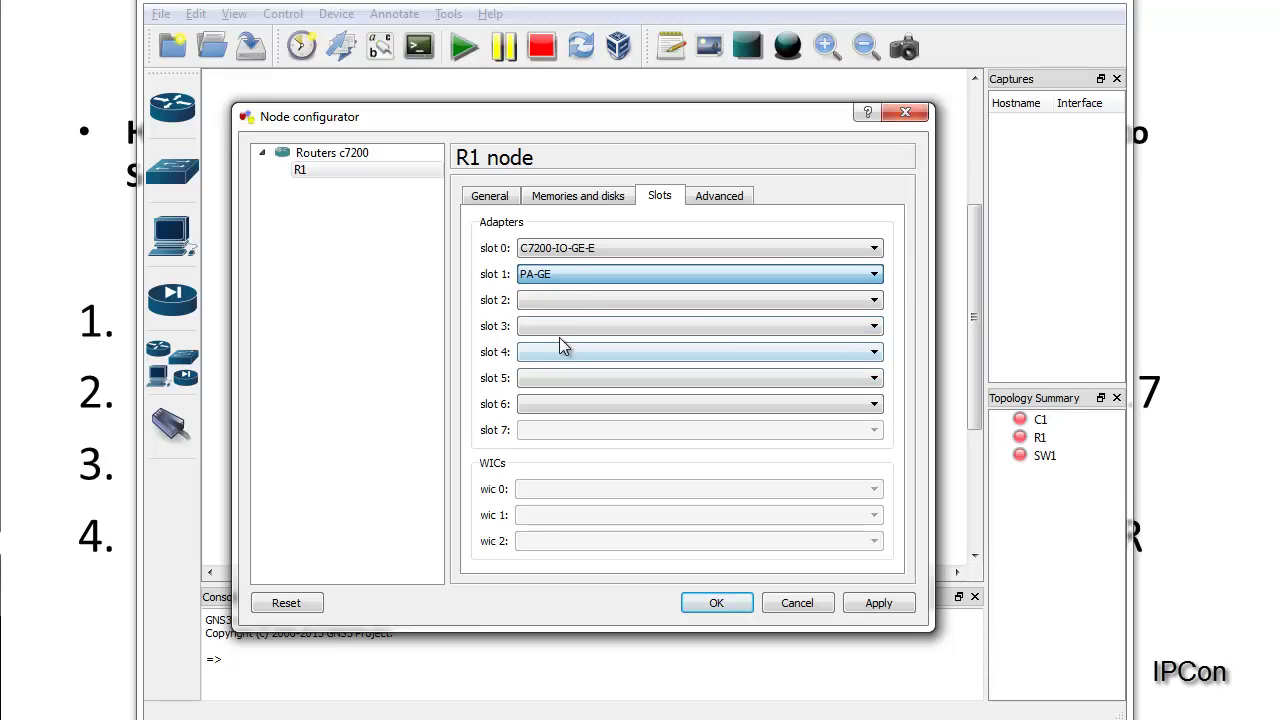
pyautogui.click(870, 606)
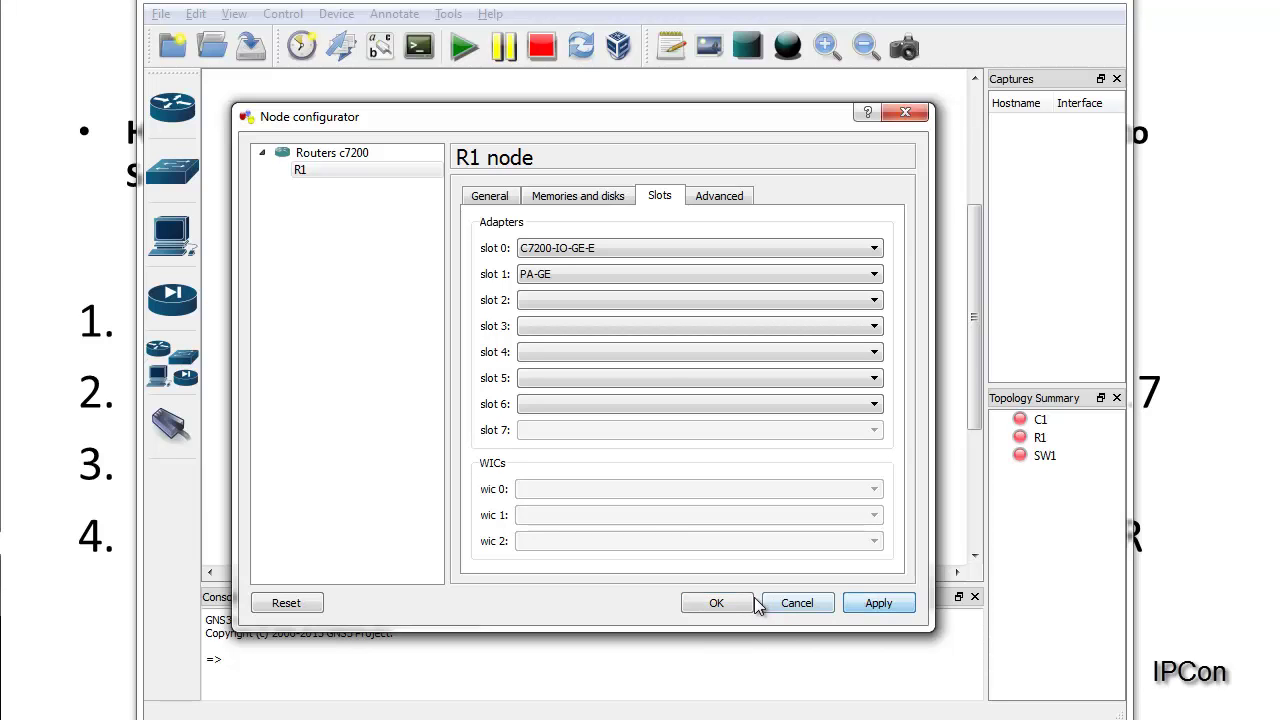
pyautogui.click(716, 604)
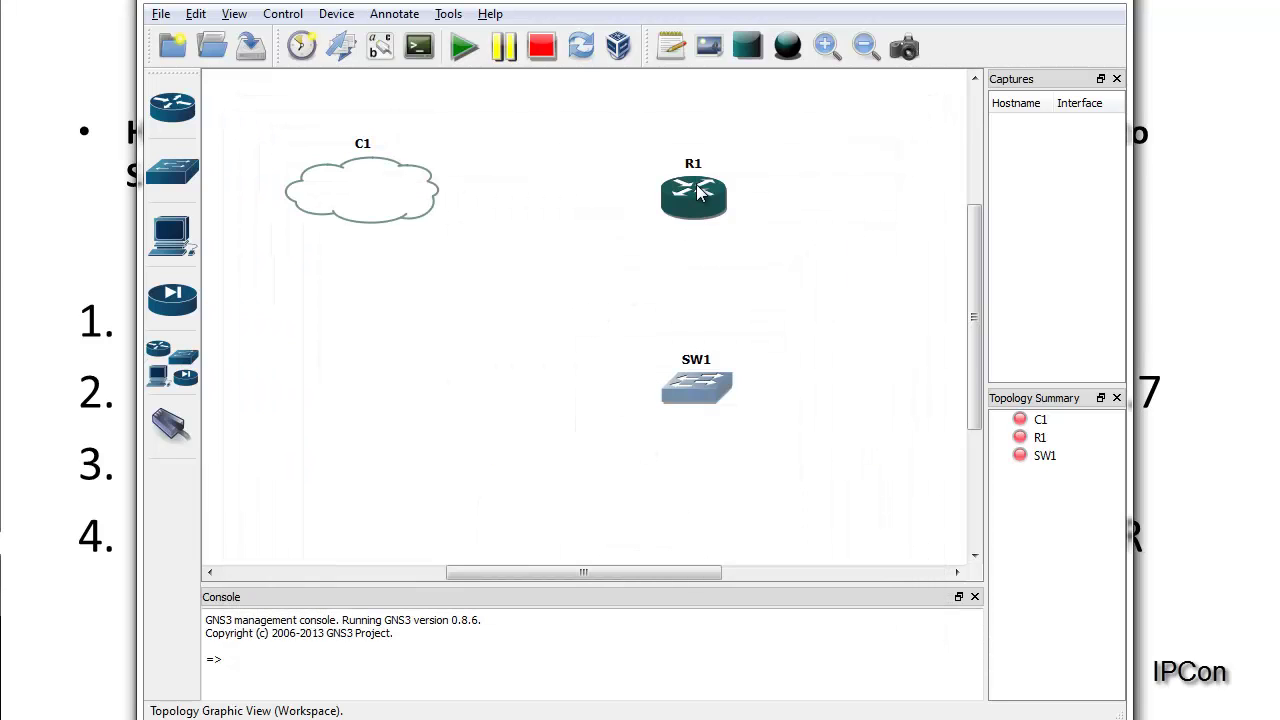
pyautogui.moveTo(697, 193)
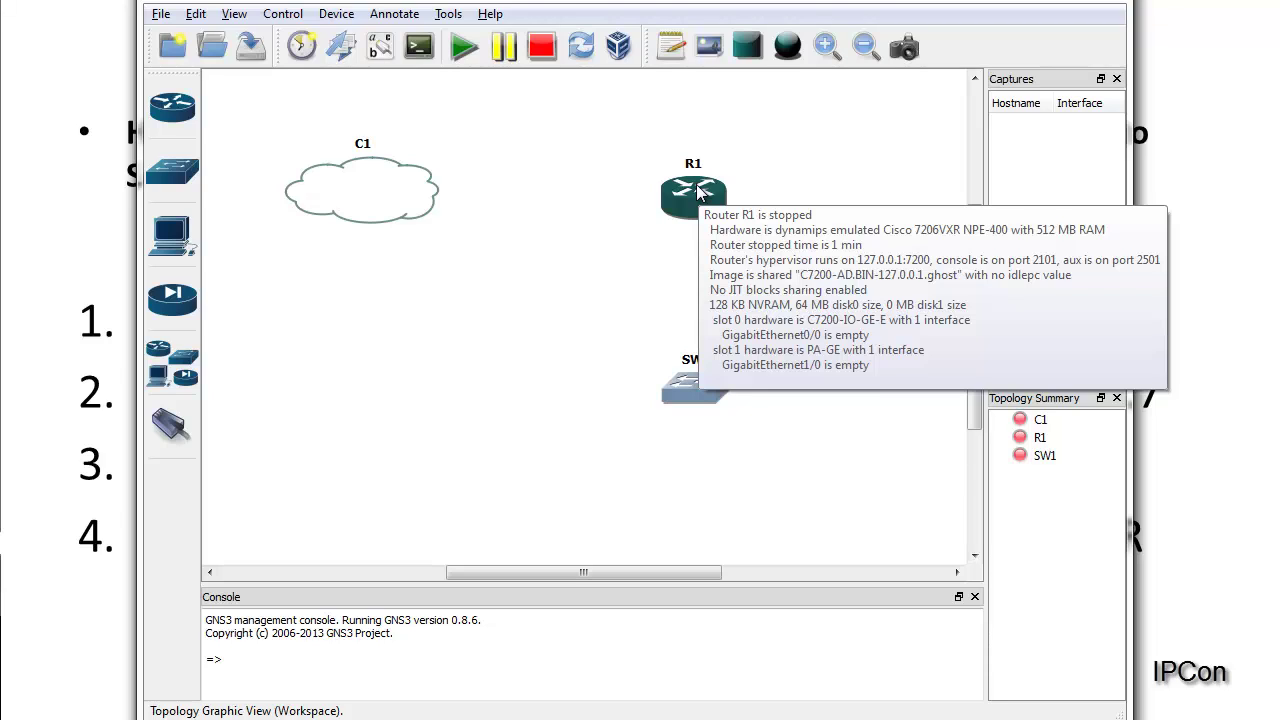
pyautogui.moveTo(383, 193); pyautogui.dragTo(394, 182)
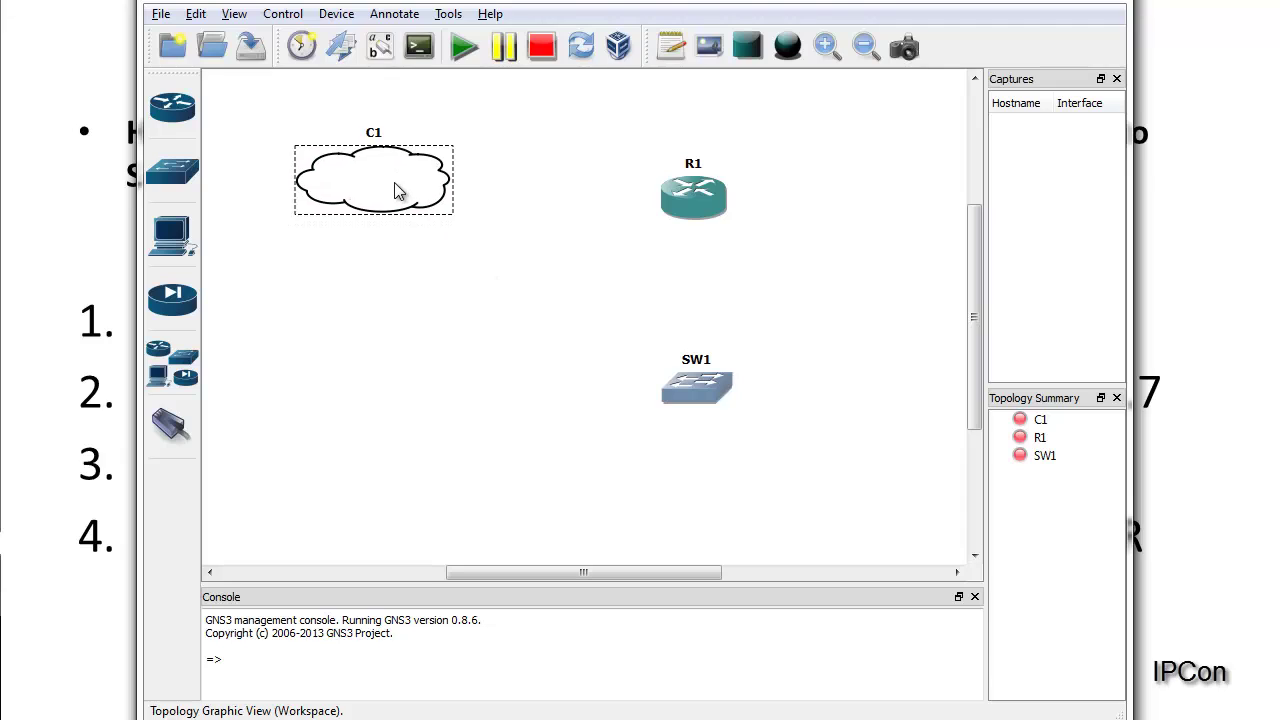
pyautogui.click(614, 198)
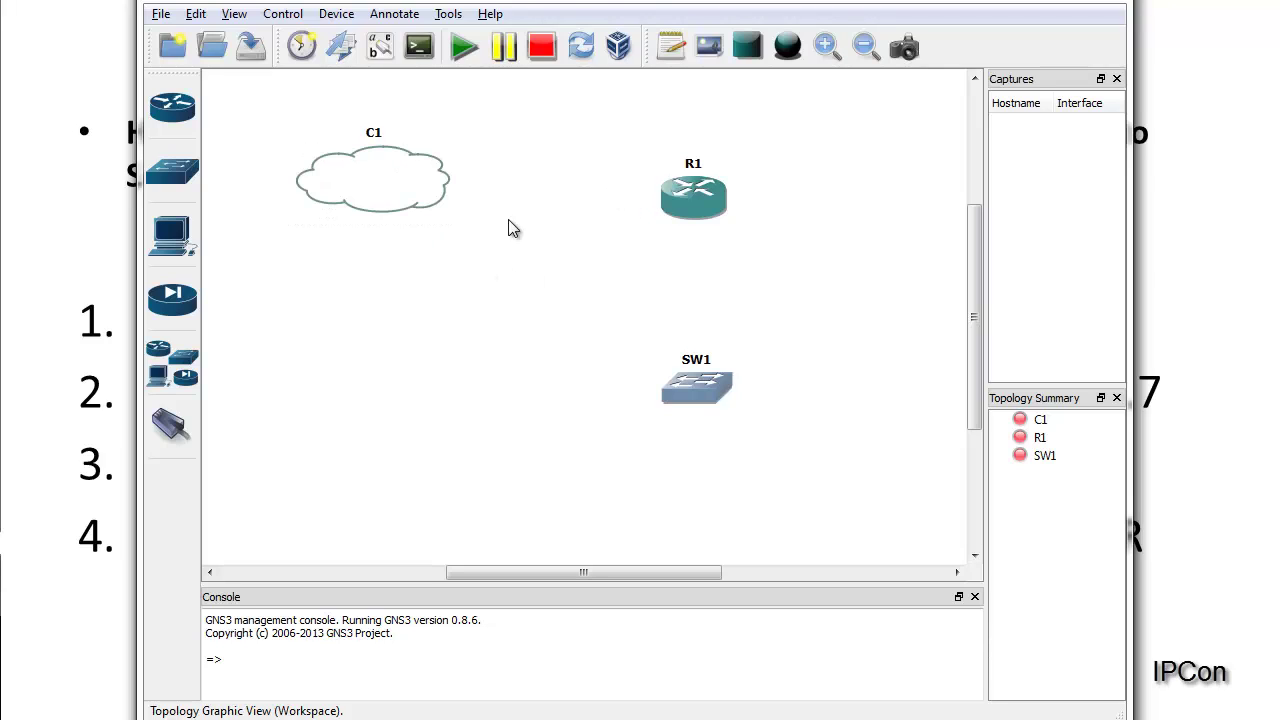
pyautogui.click(171, 424)
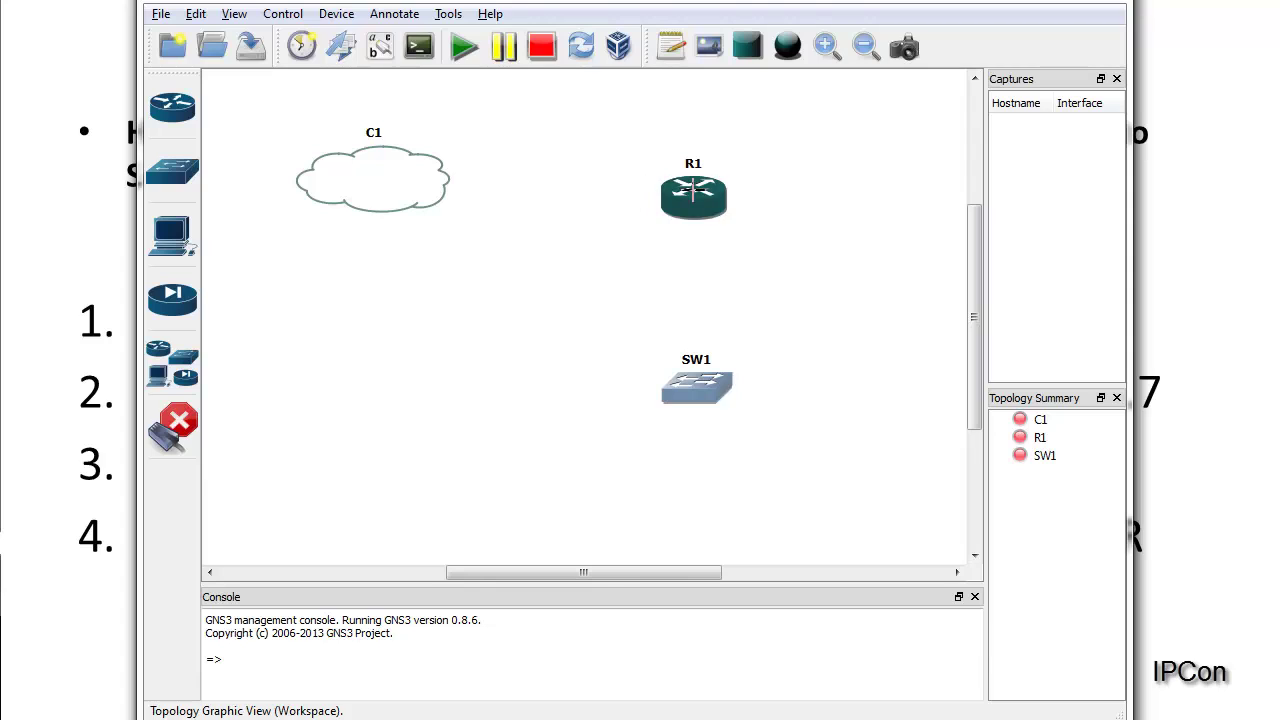
pyautogui.click(693, 190)
pyautogui.click(724, 230)
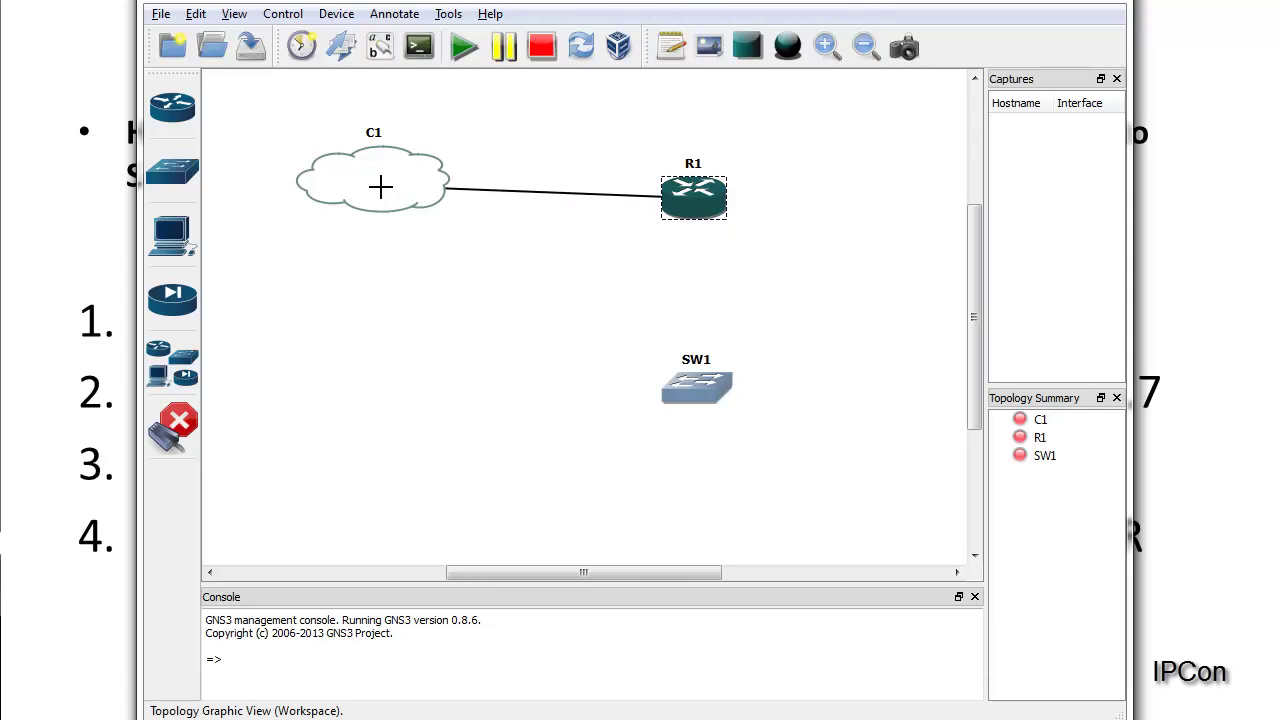
pyautogui.click(380, 187)
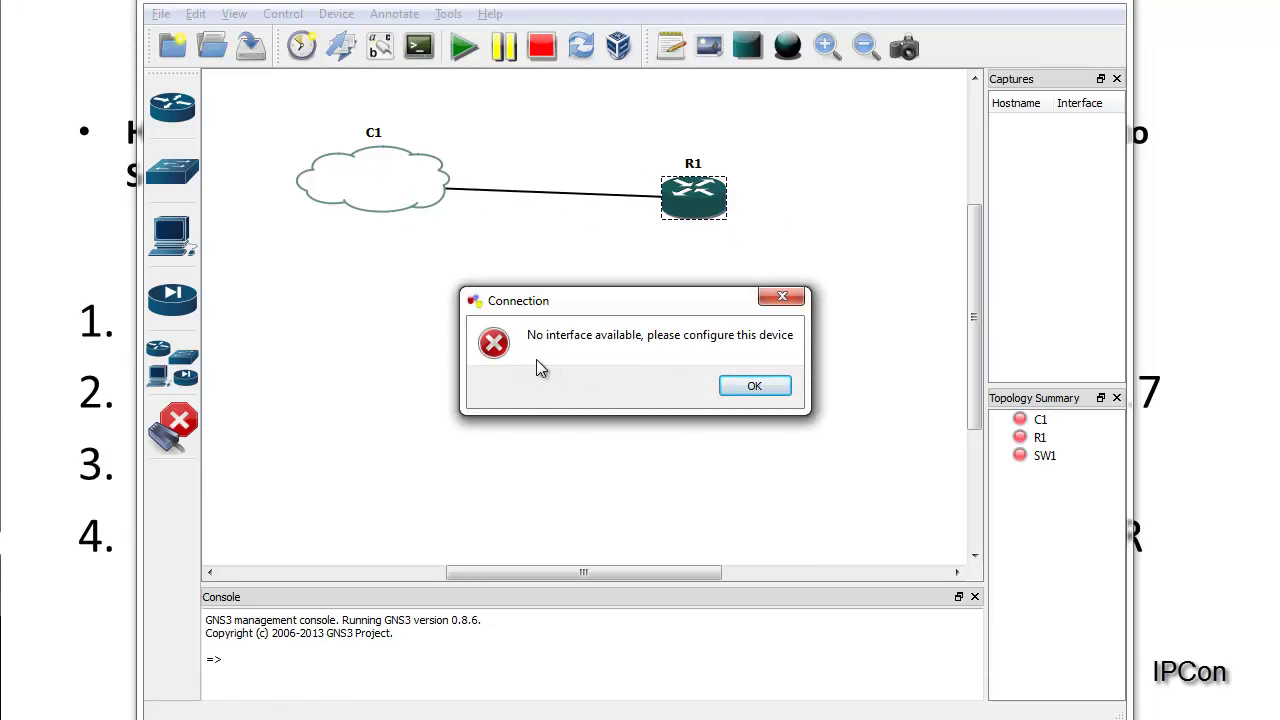
pyautogui.click(738, 388)
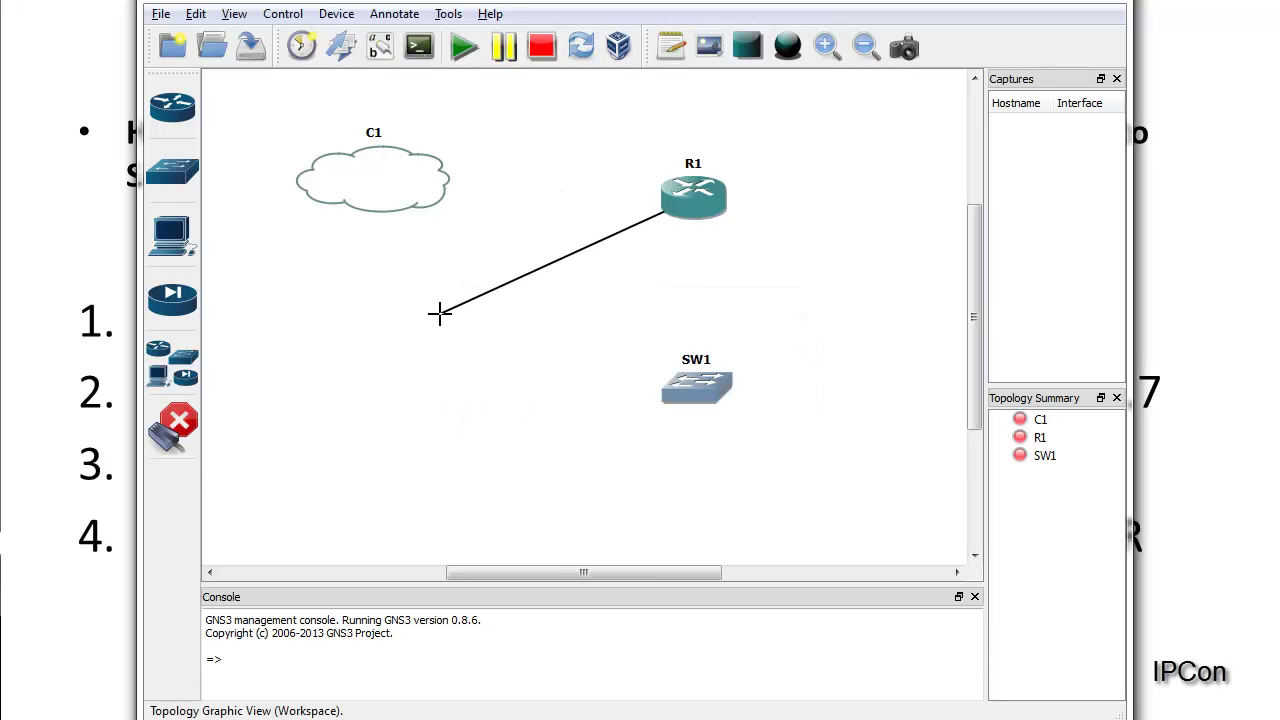
pyautogui.rightClick(440, 313)
# Step: Leave link mode and open cloud C1's node settings
pyautogui.click(172, 425)
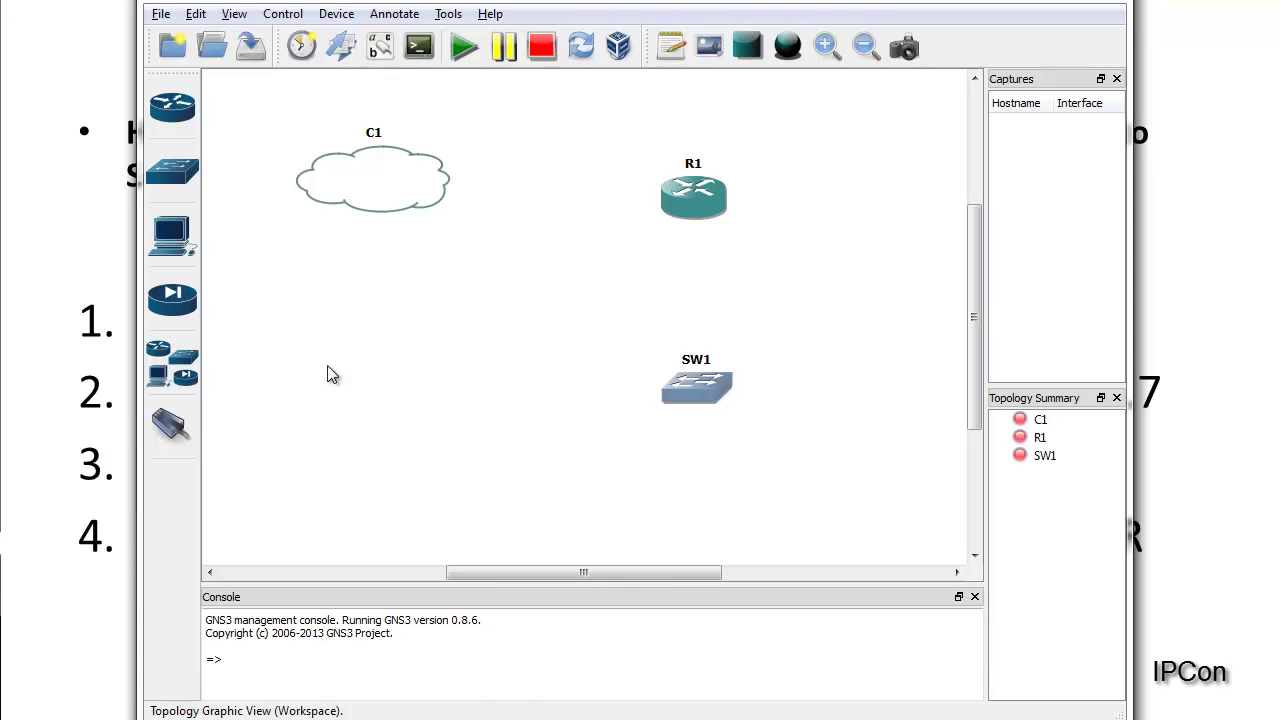
pyautogui.click(357, 194)
pyautogui.click(380, 317)
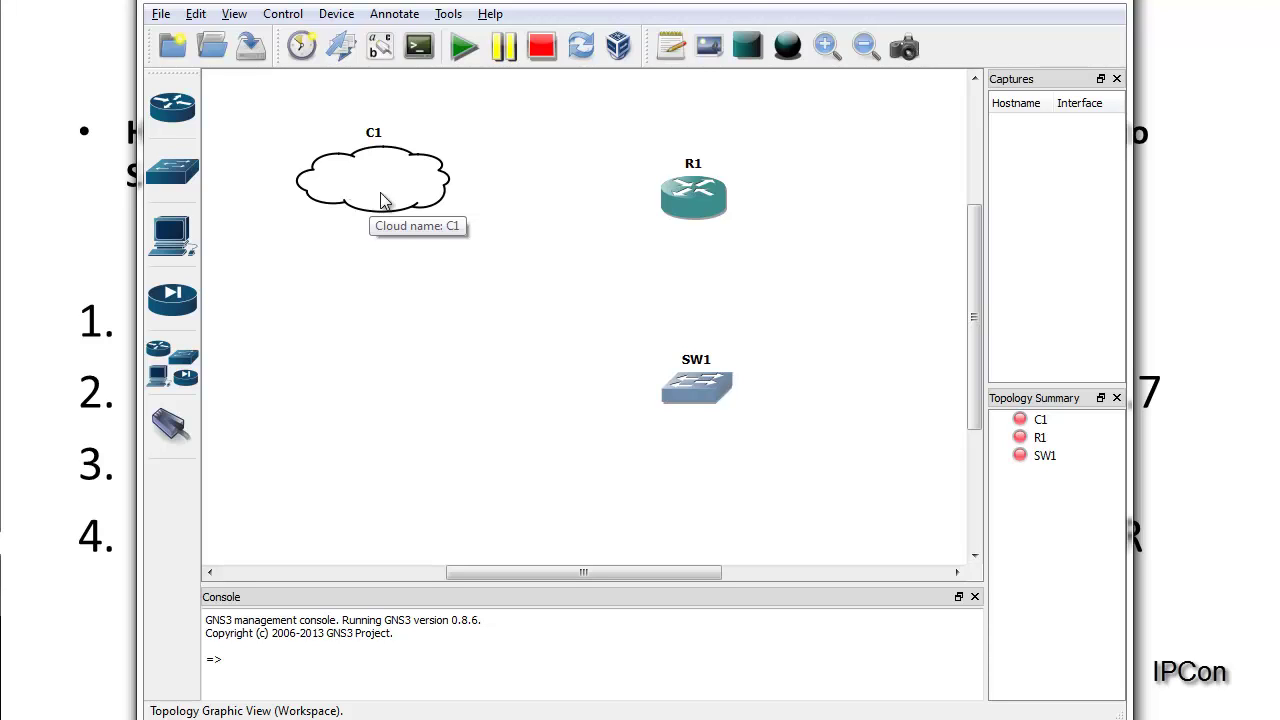
pyautogui.click(376, 183)
pyautogui.click(406, 277)
pyautogui.doubleClick(382, 192)
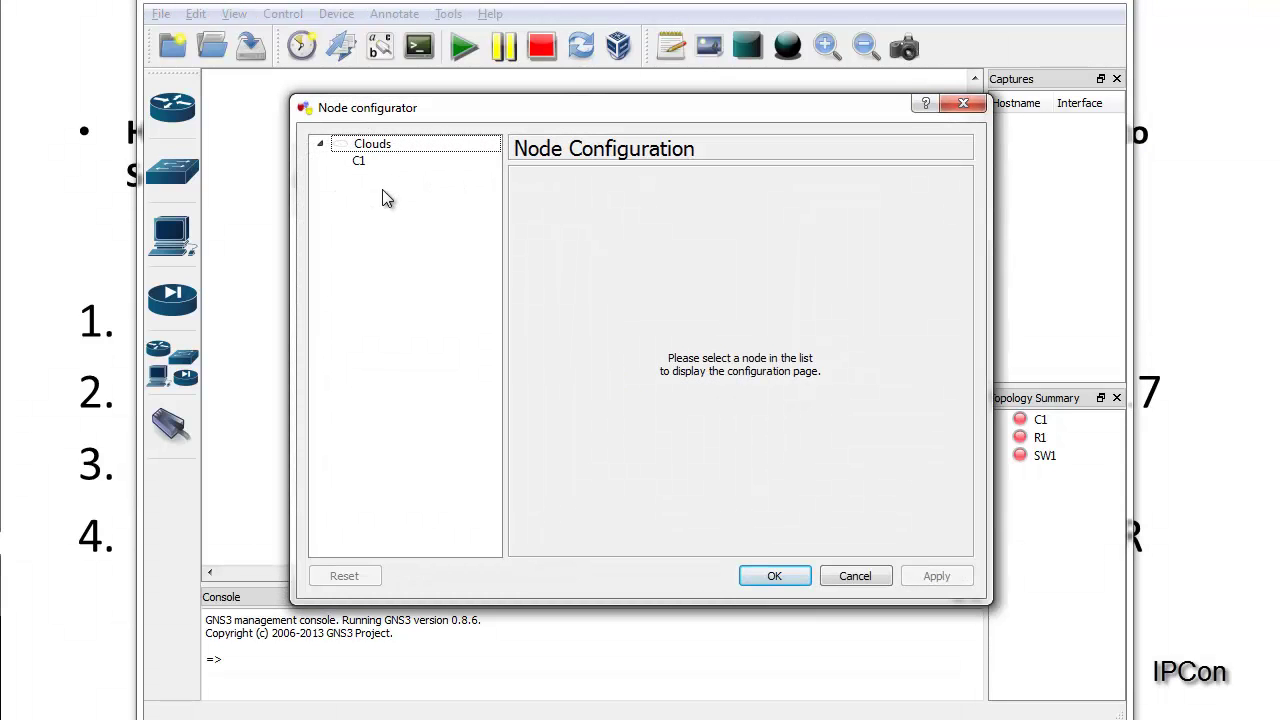
# Step: Add a generic Ethernet NIO on the host's WLAN adapter to C1 and apply it
pyautogui.moveTo(406, 117); pyautogui.dragTo(384, 111)
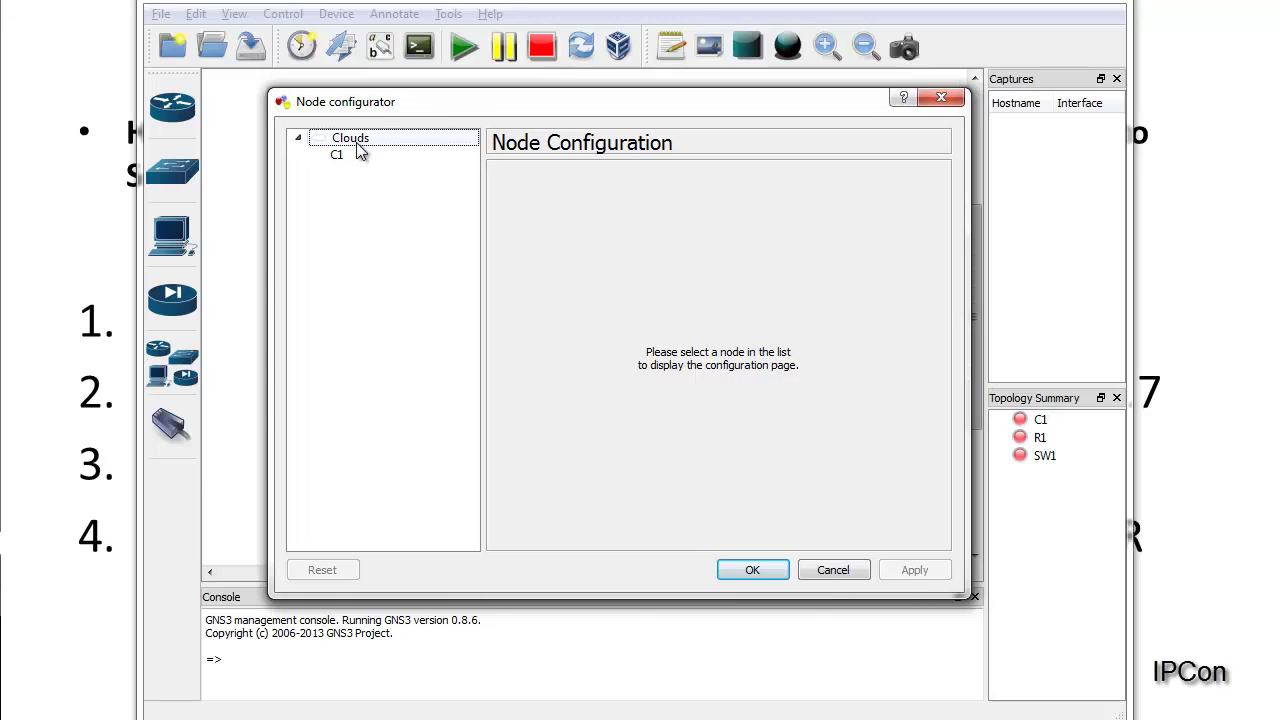
pyautogui.click(357, 156)
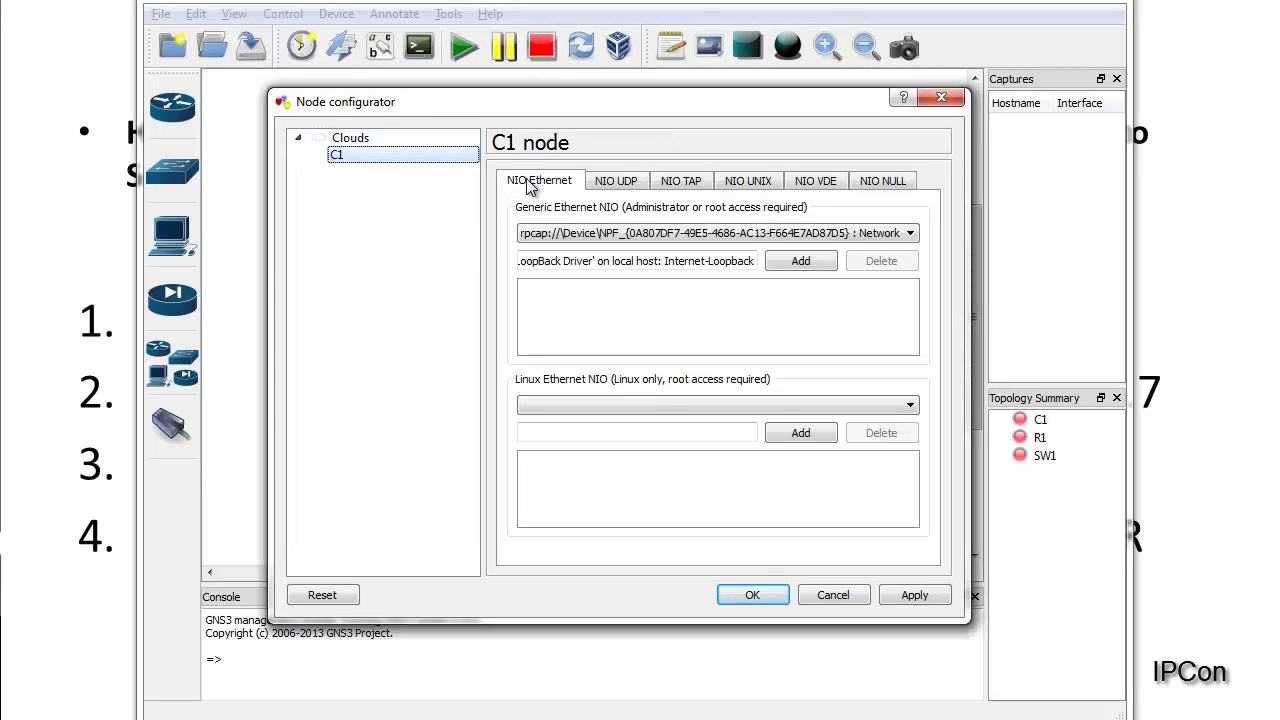
pyautogui.click(667, 234)
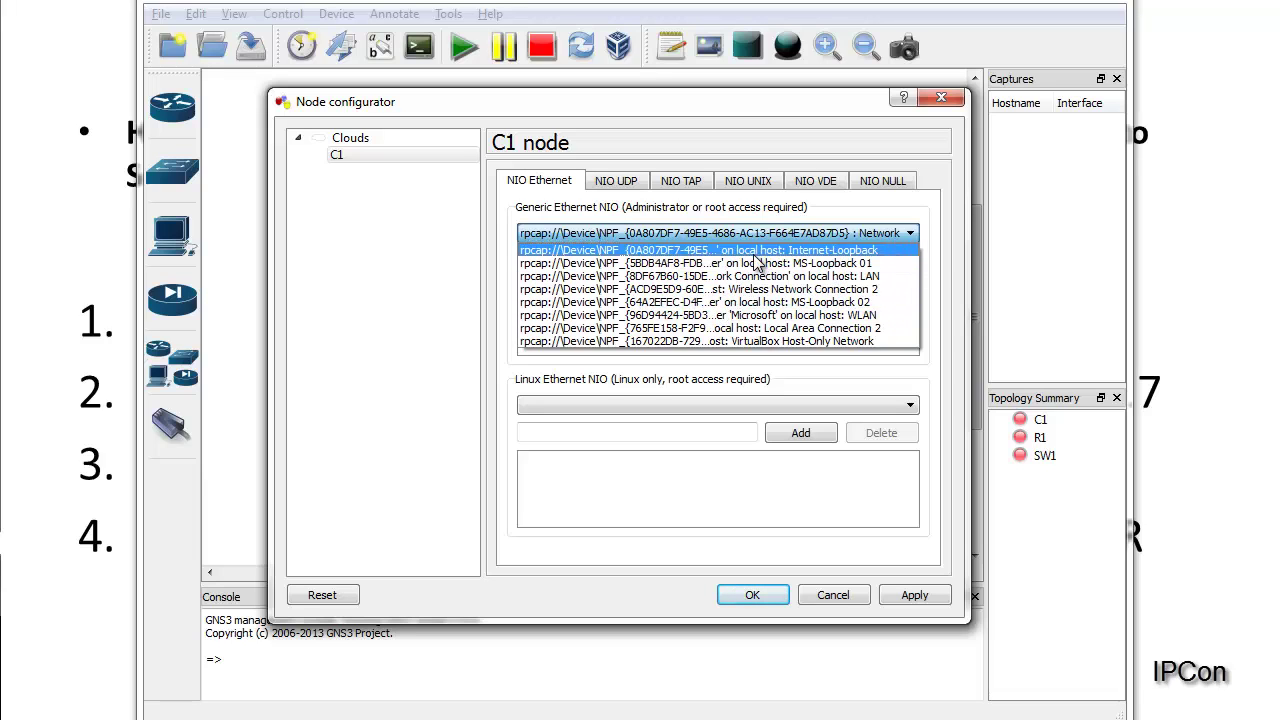
pyautogui.click(766, 316)
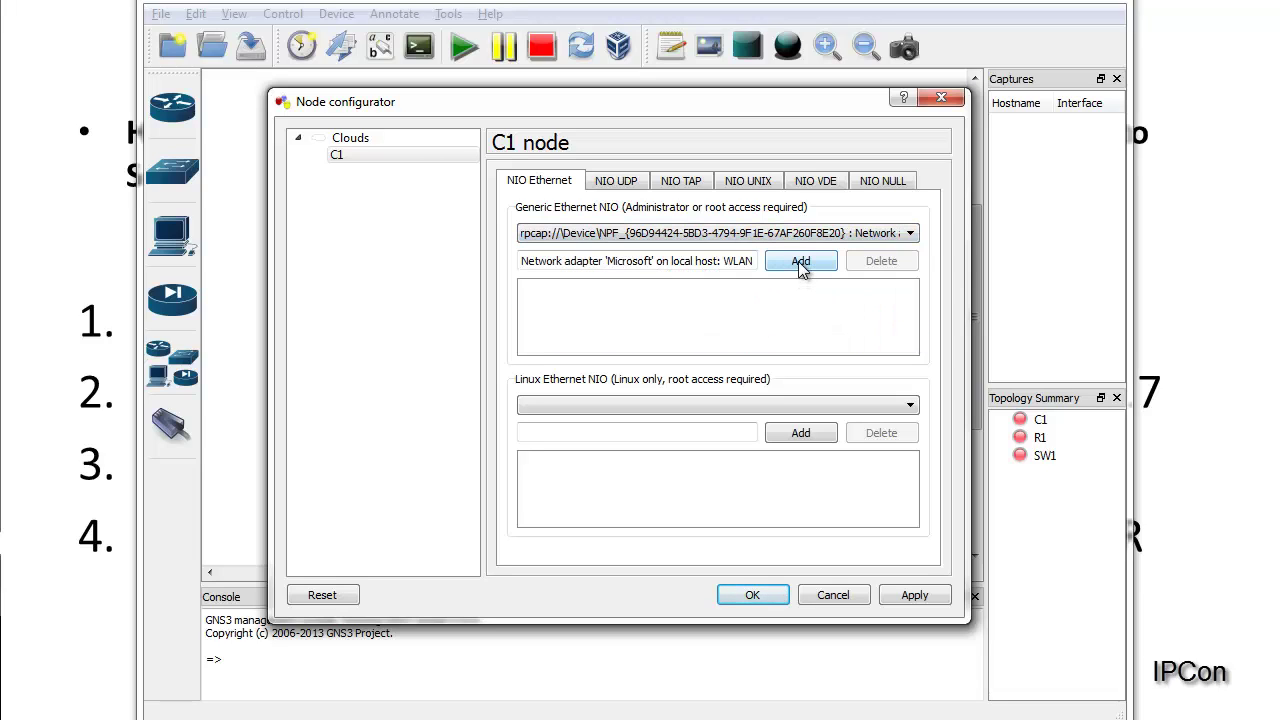
pyautogui.click(800, 262)
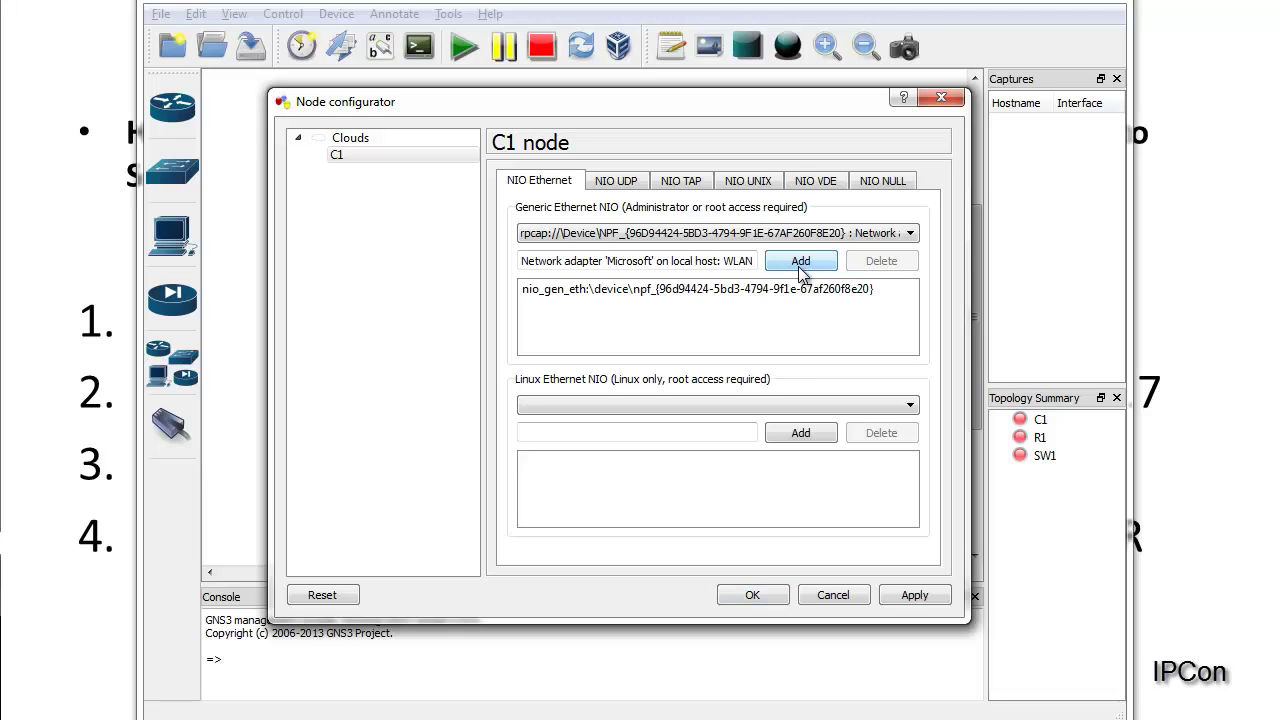
pyautogui.click(787, 290)
pyautogui.click(906, 594)
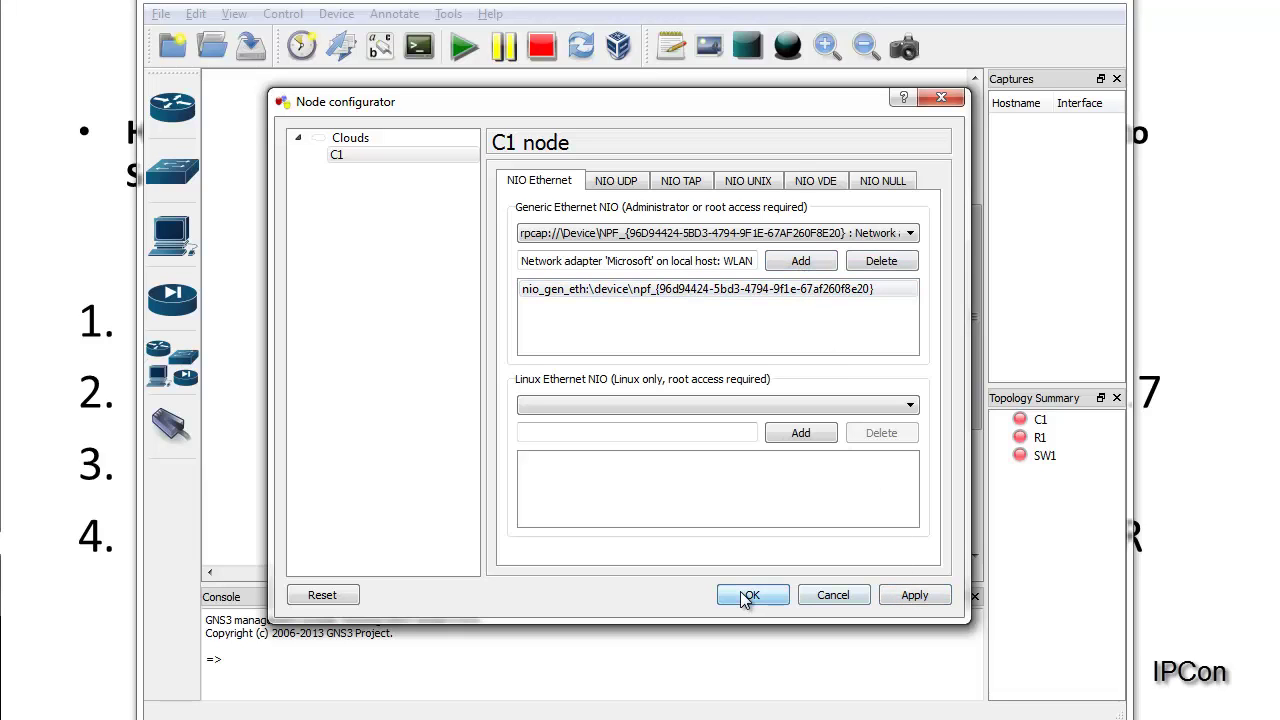
pyautogui.click(752, 595)
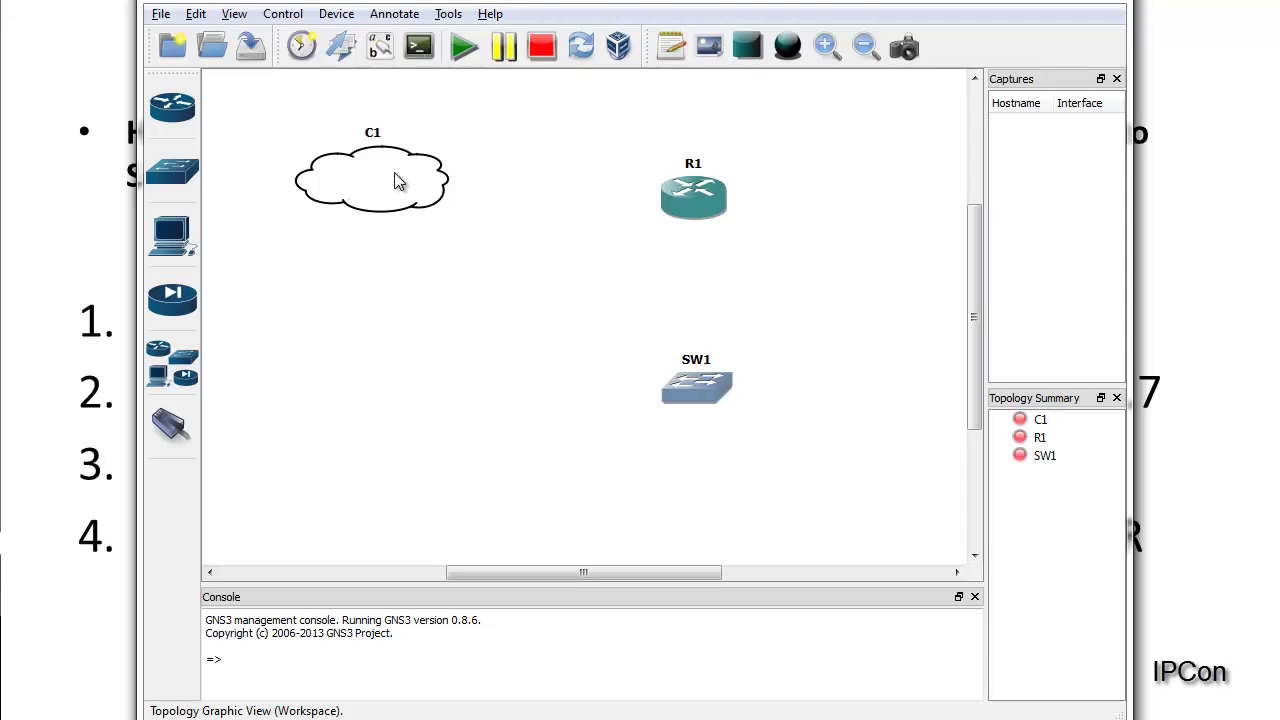
# Step: Link router R1's g1/0 interface to cloud C1's WLAN NIO
pyautogui.moveTo(394, 174)
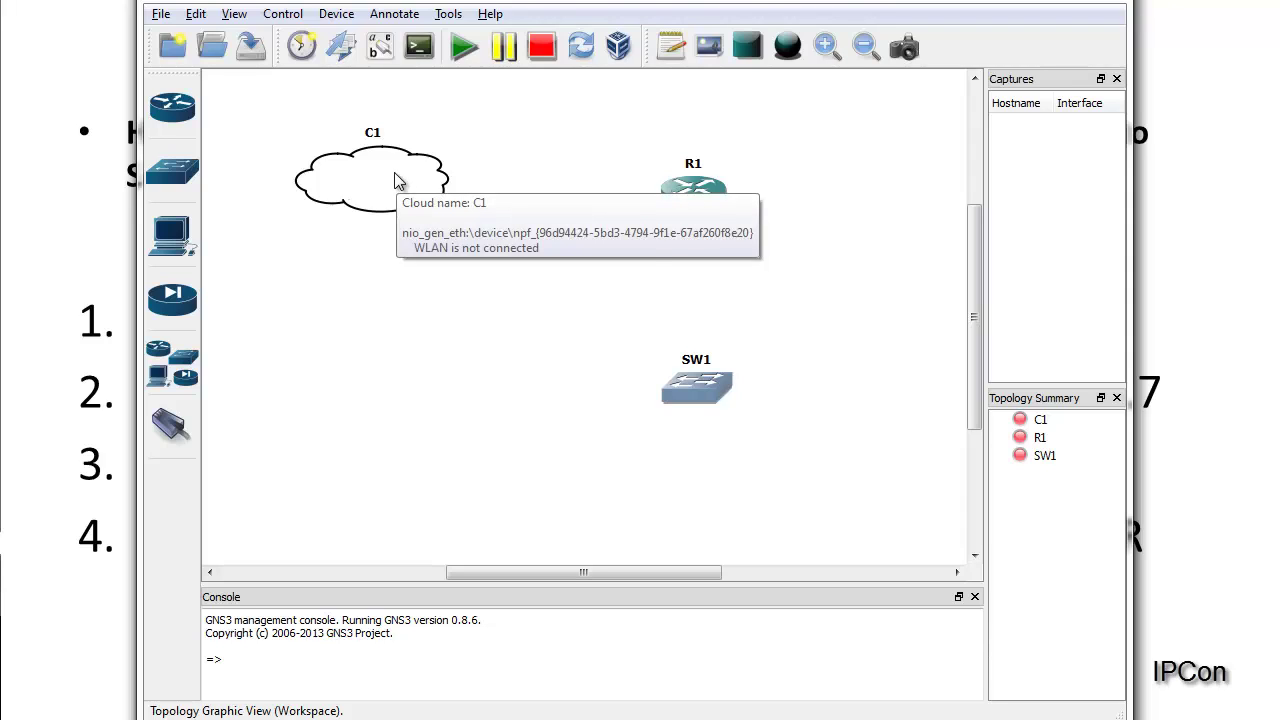
pyautogui.moveTo(394, 180); pyautogui.dragTo(373, 180)
pyautogui.click(289, 283)
pyautogui.click(176, 424)
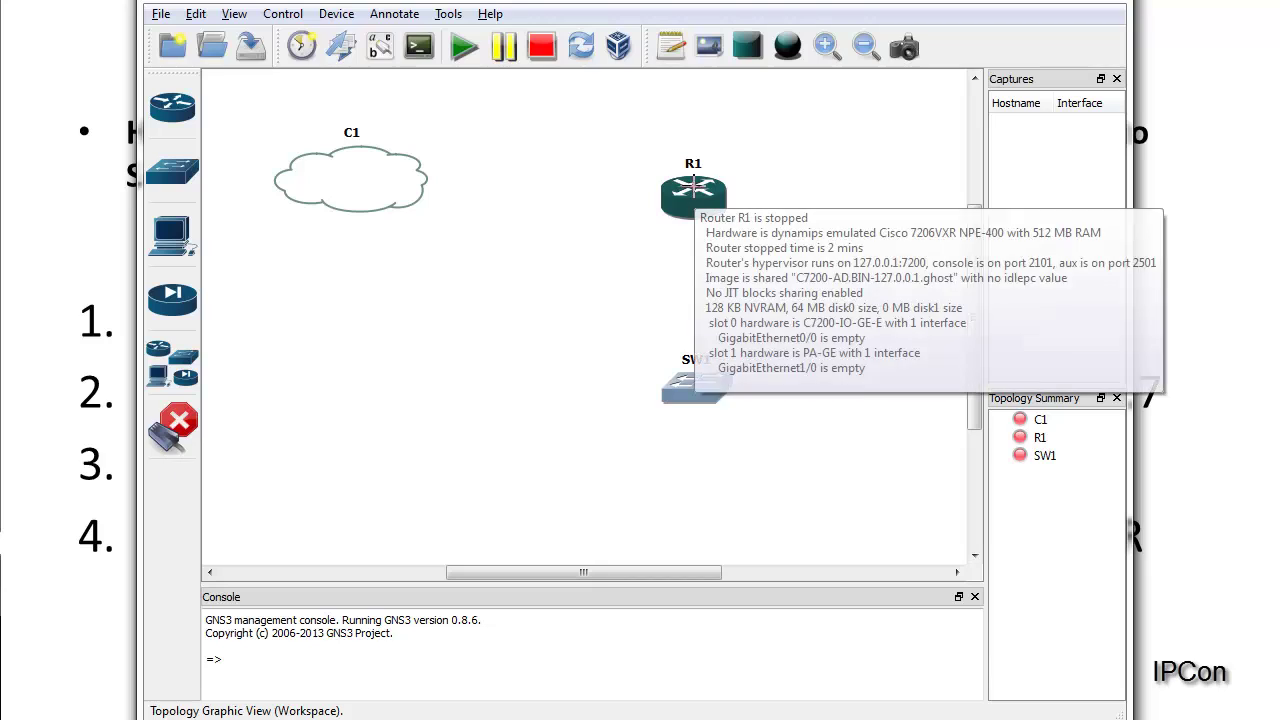
pyautogui.click(694, 192)
pyautogui.click(723, 228)
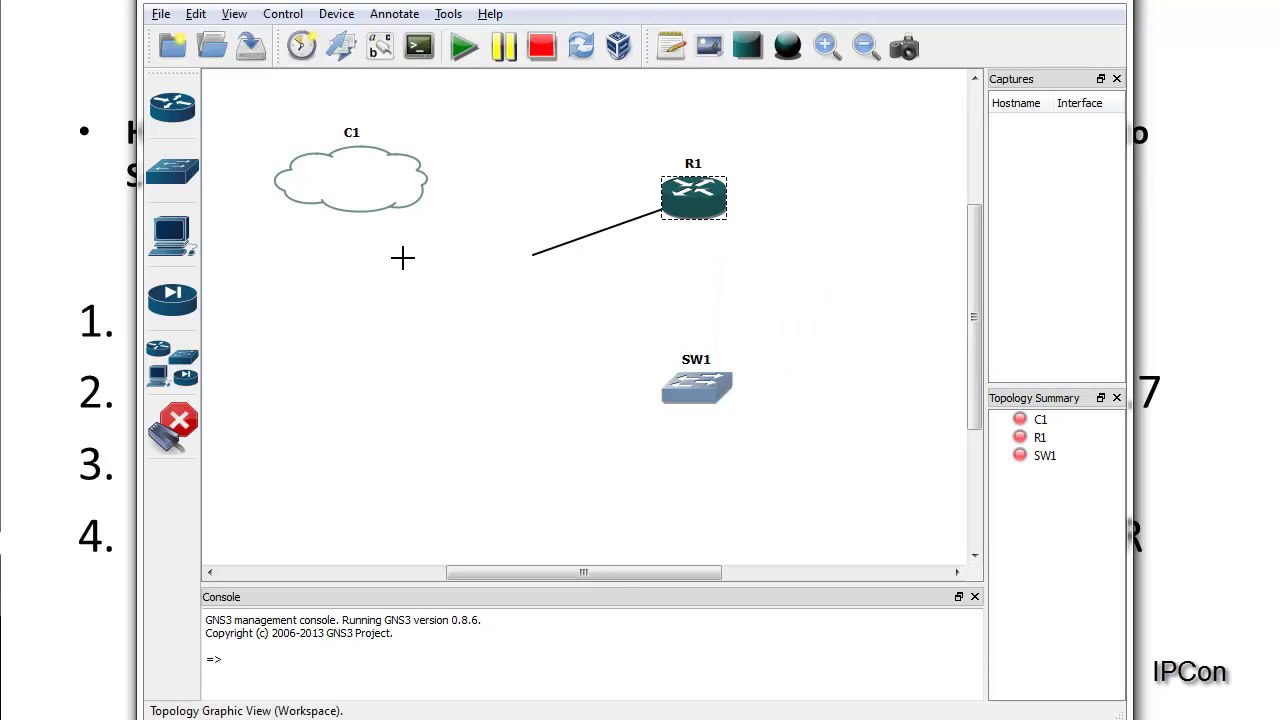
pyautogui.click(356, 177)
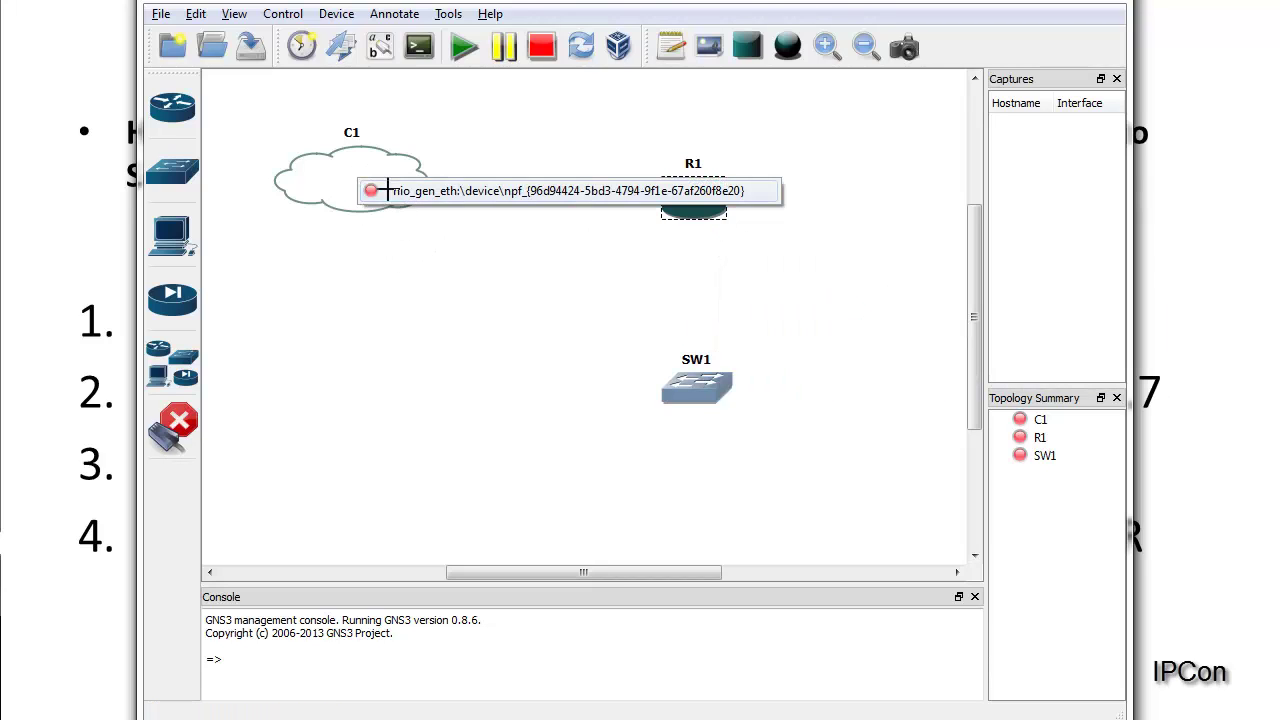
pyautogui.click(390, 190)
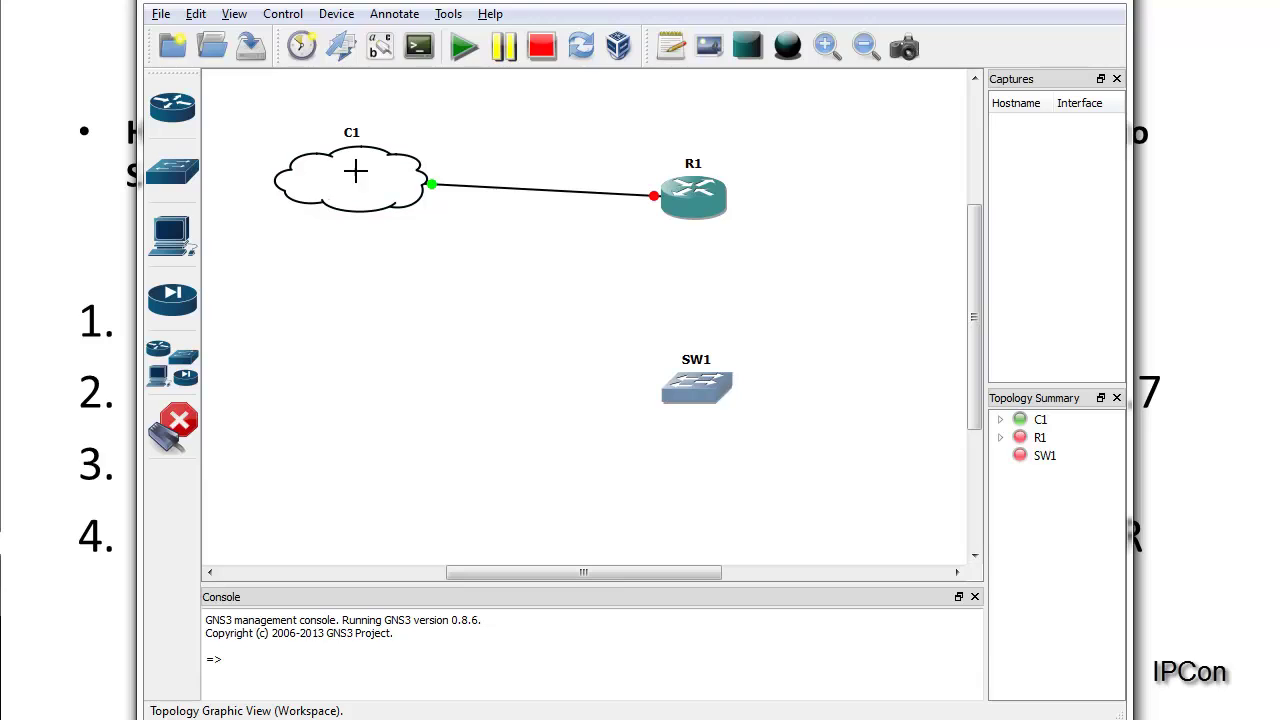
# Step: Link R1's g0/0 to switch SW1 port 1, then move cloud C1 slightly lower
pyautogui.click(693, 202)
pyautogui.click(735, 213)
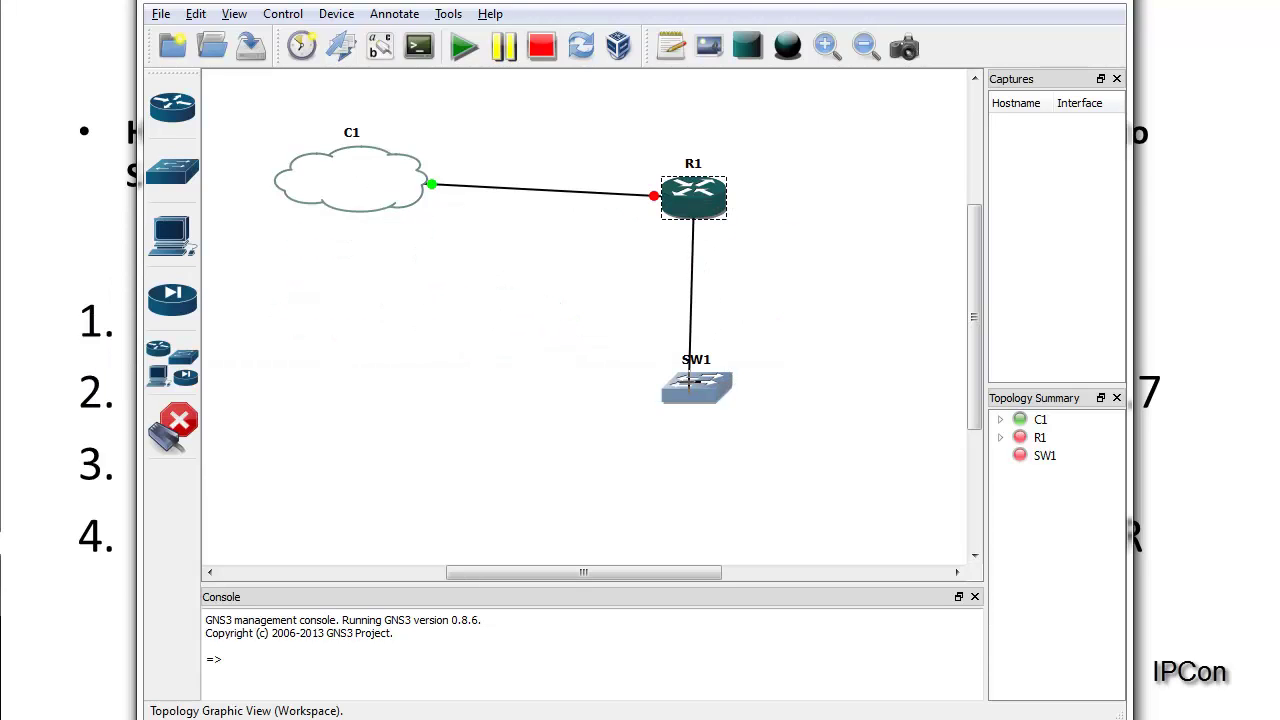
pyautogui.click(698, 394)
pyautogui.click(704, 398)
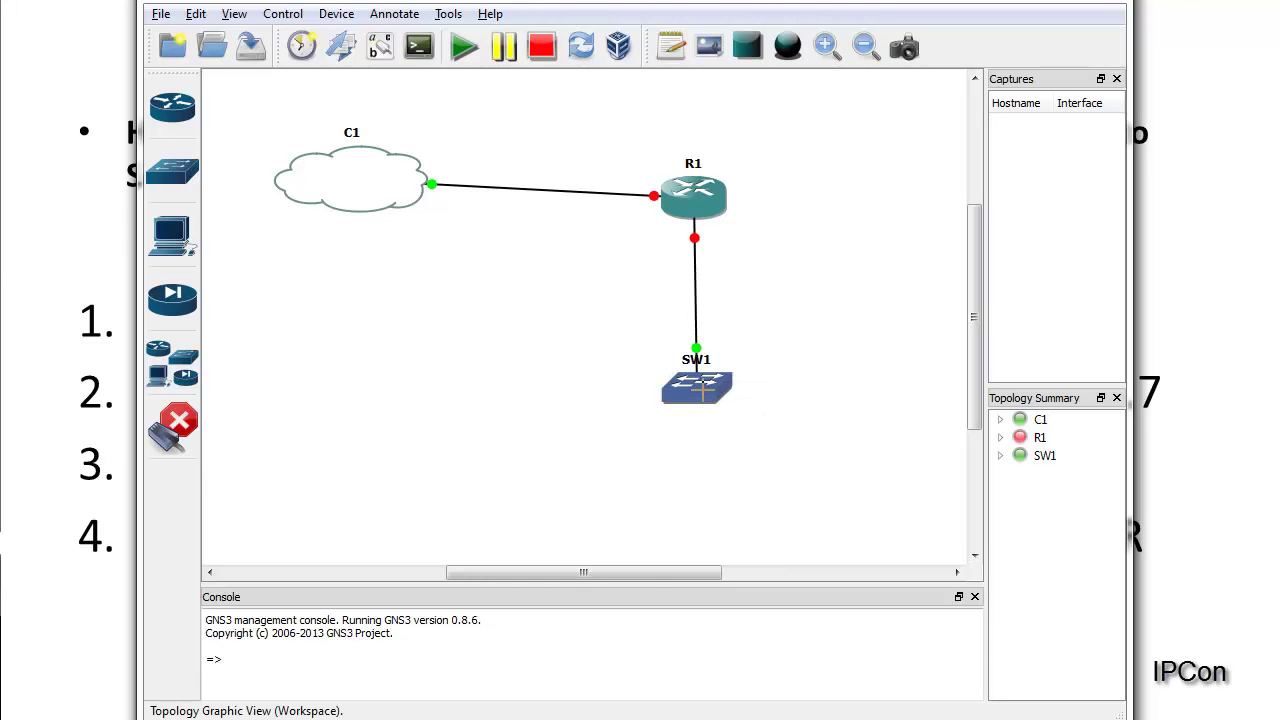
pyautogui.moveTo(693, 196)
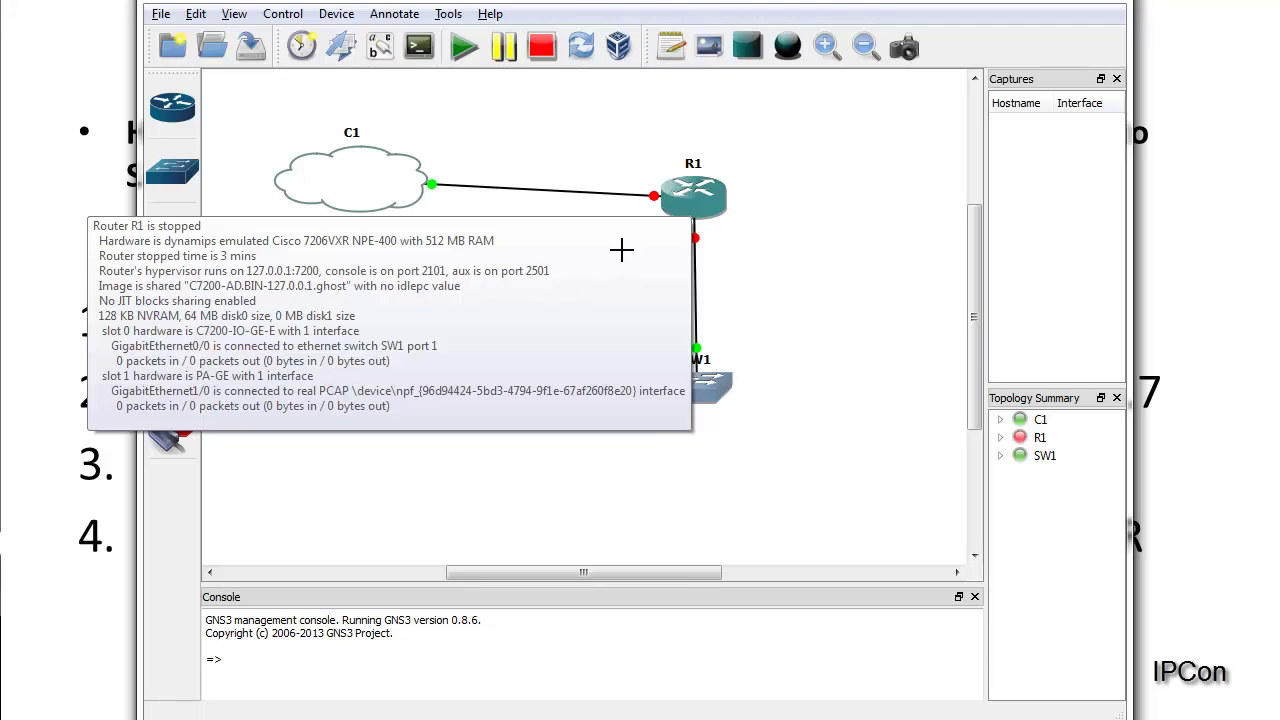
pyautogui.moveTo(425, 183)
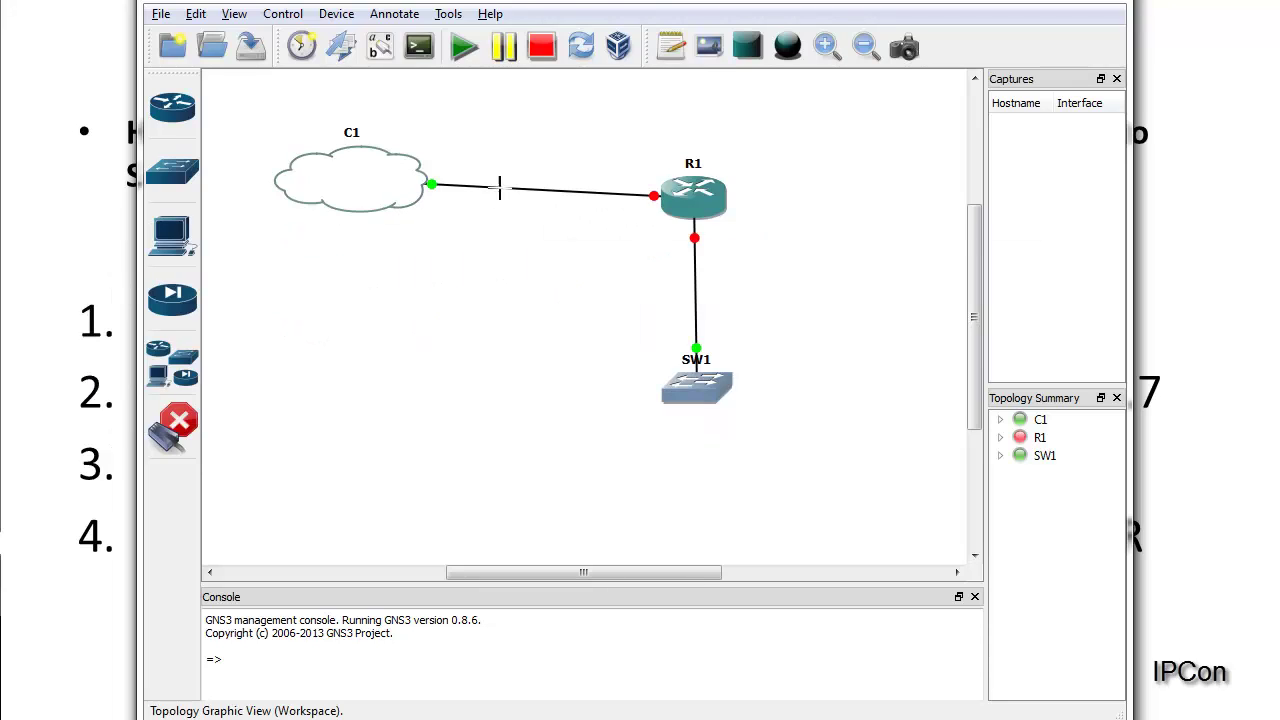
pyautogui.click(172, 428)
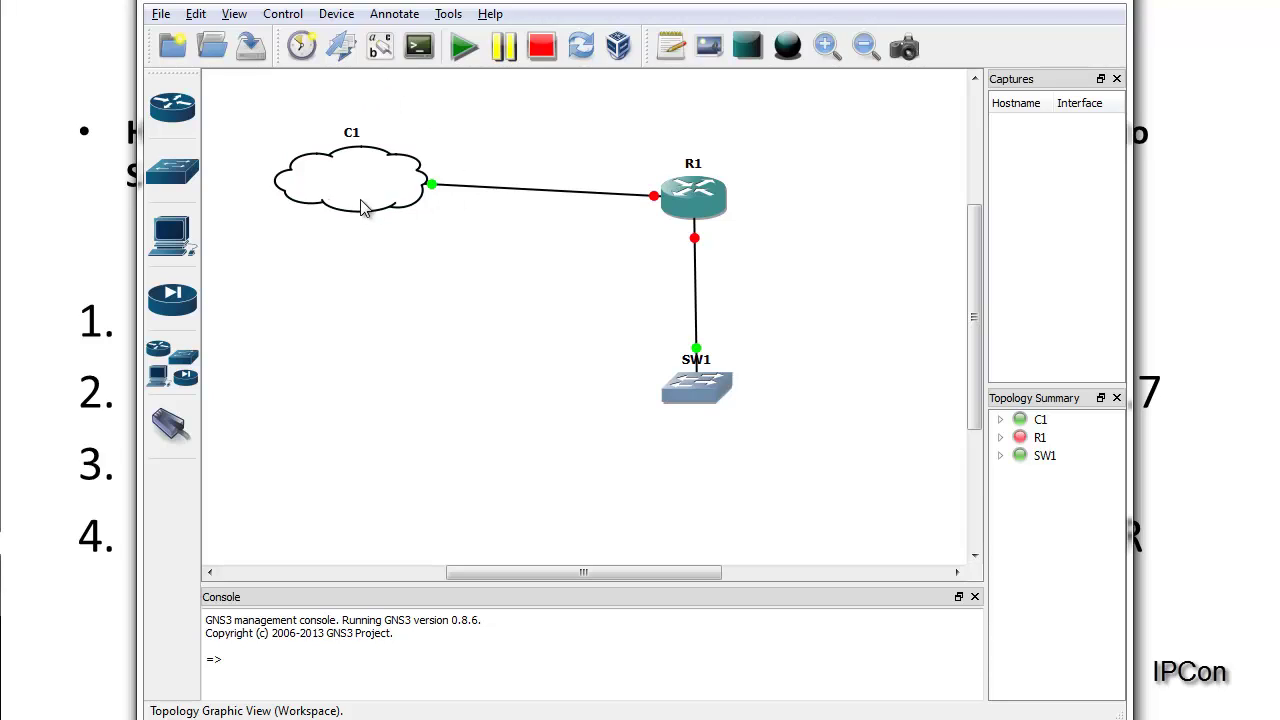
pyautogui.moveTo(353, 188); pyautogui.dragTo(351, 203)
# Step: Show interface labels, delete C1's nio_gen_eth label, and position R1's g1/0 and g0/0 labels
pyautogui.click(412, 108)
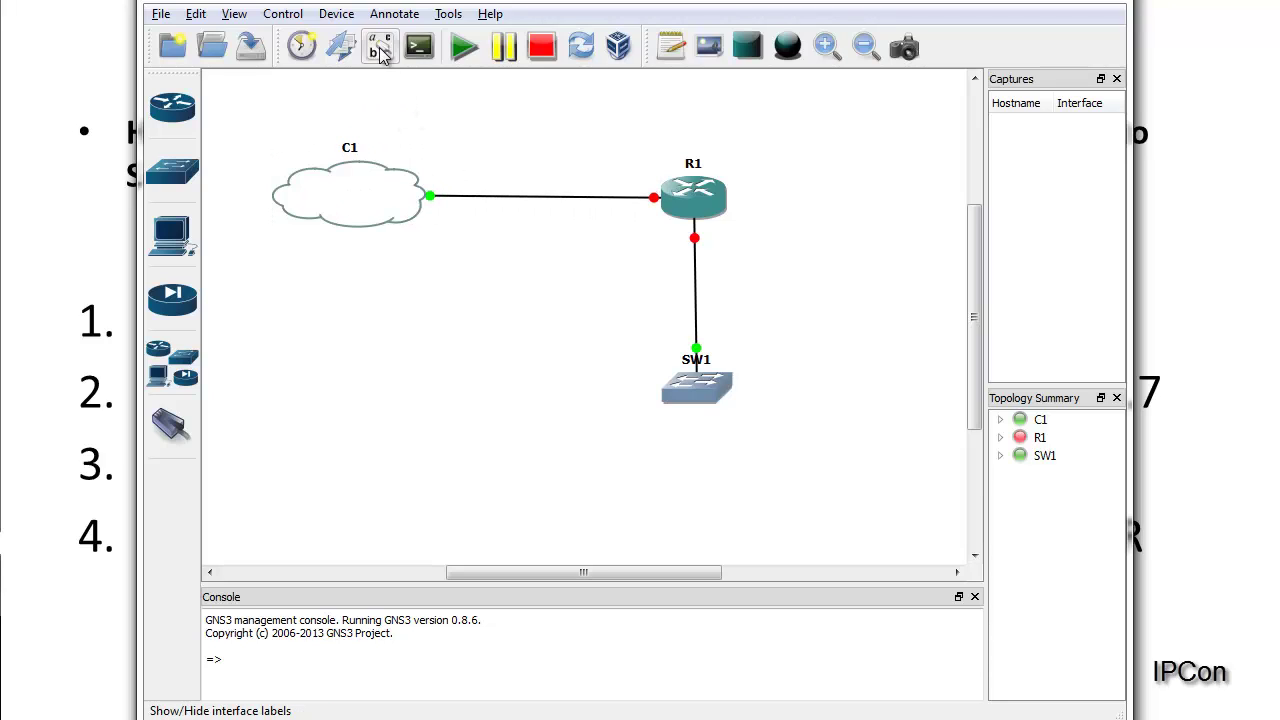
pyautogui.click(380, 48)
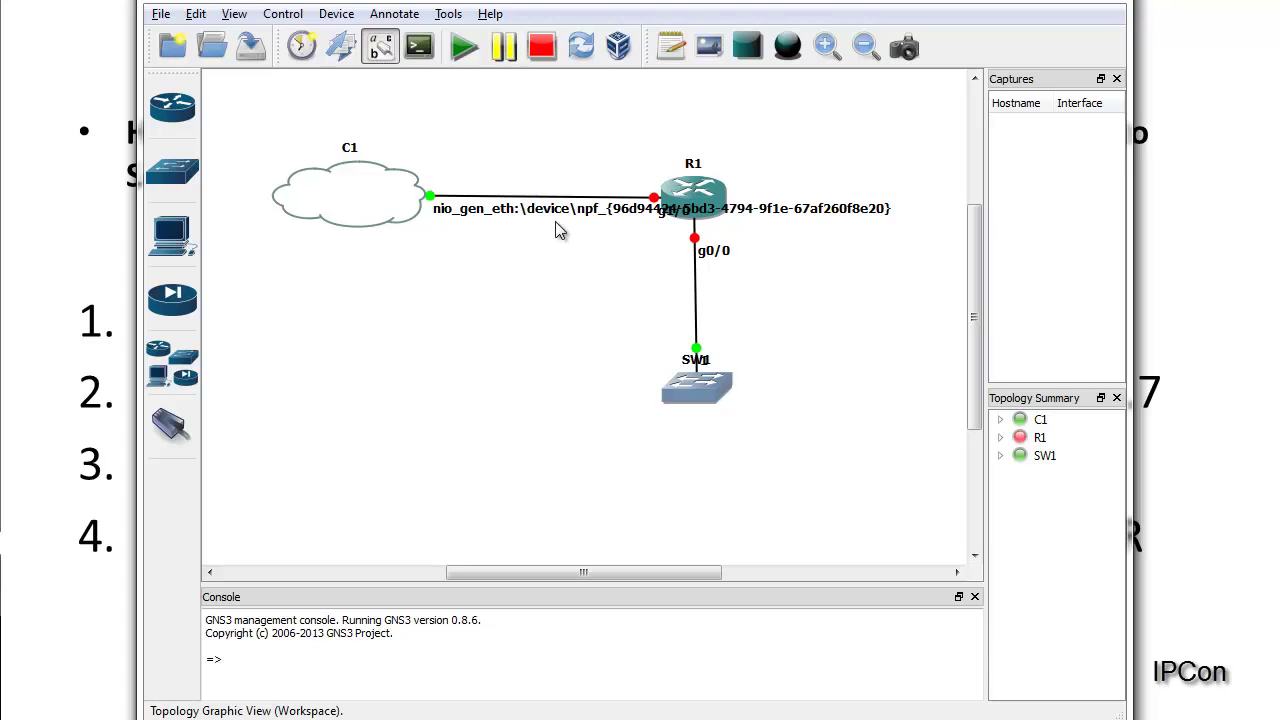
pyautogui.moveTo(557, 228); pyautogui.dragTo(347, 135)
pyautogui.rightClick(468, 119)
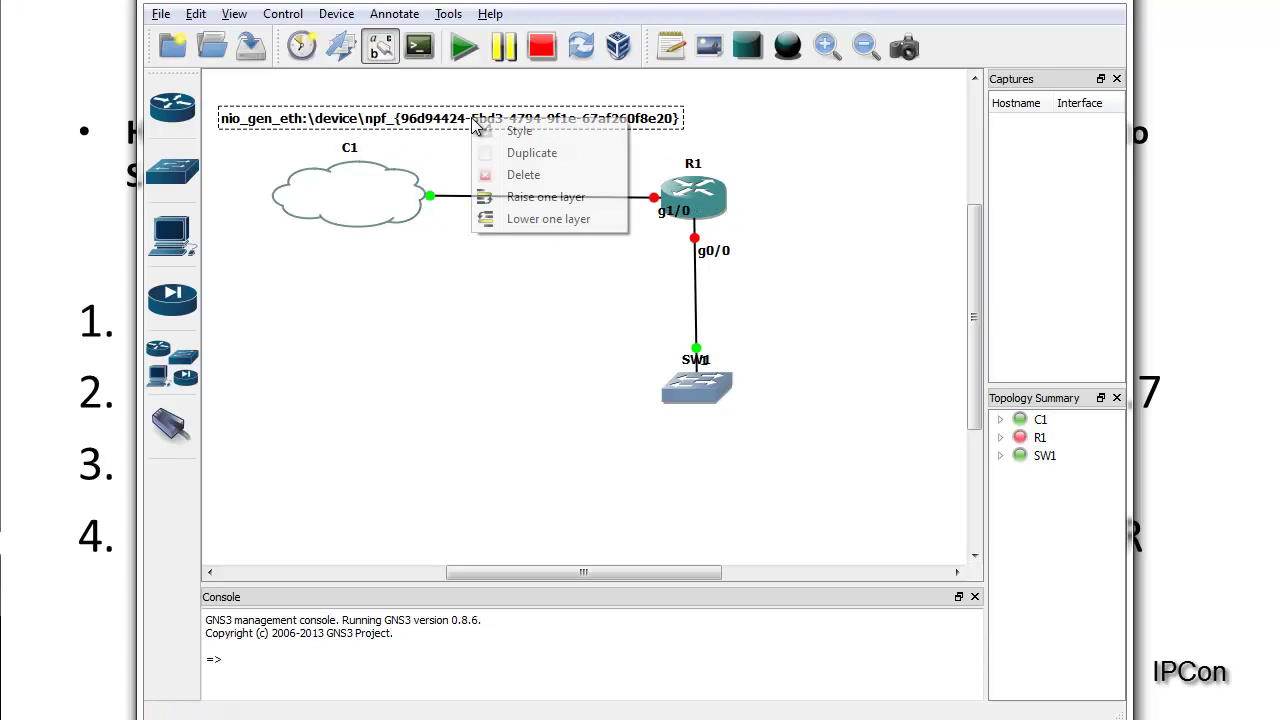
pyautogui.click(512, 174)
pyautogui.moveTo(672, 211); pyautogui.dragTo(638, 185)
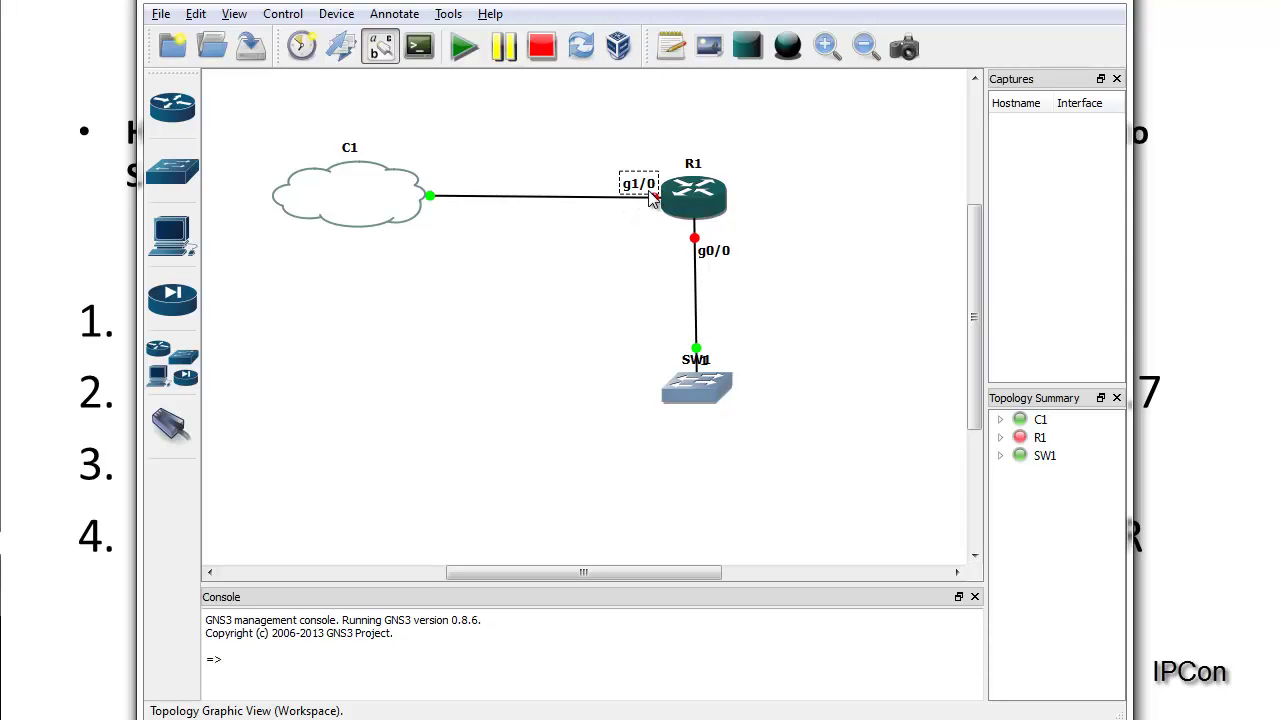
pyautogui.moveTo(723, 257); pyautogui.dragTo(726, 238)
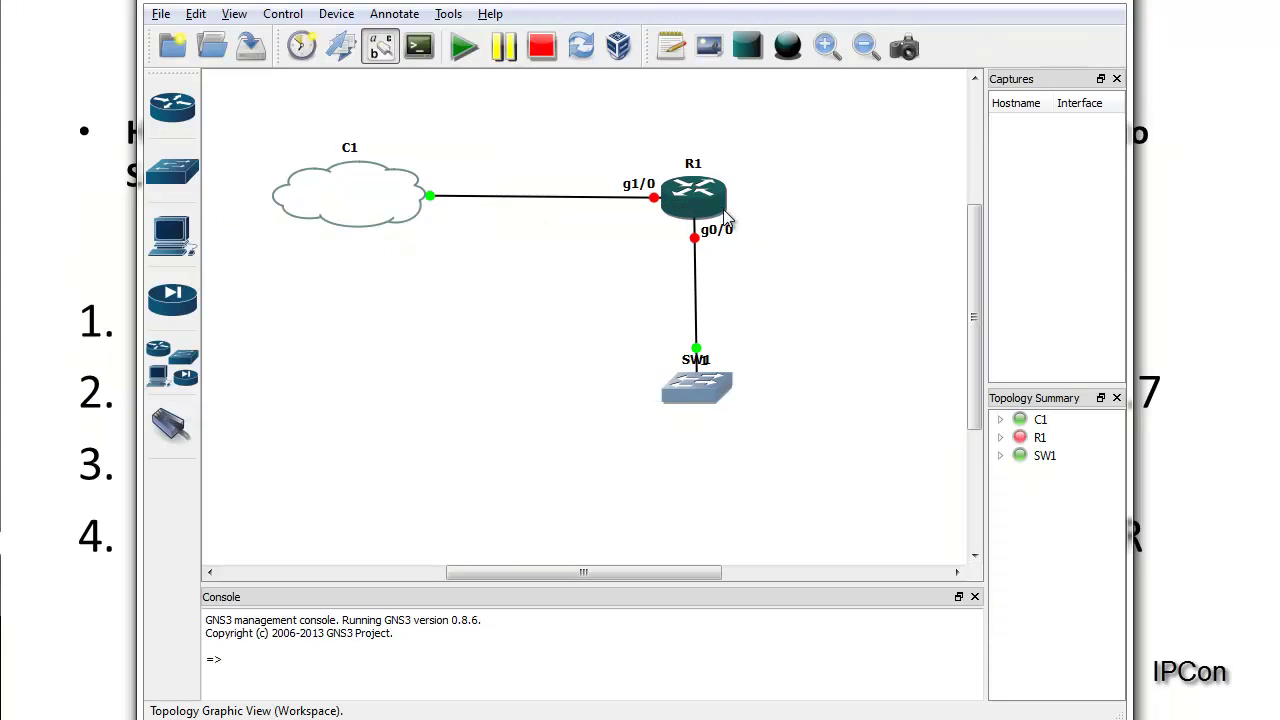
# Step: Start router R1 and bring up its console window
pyautogui.moveTo(680, 200)
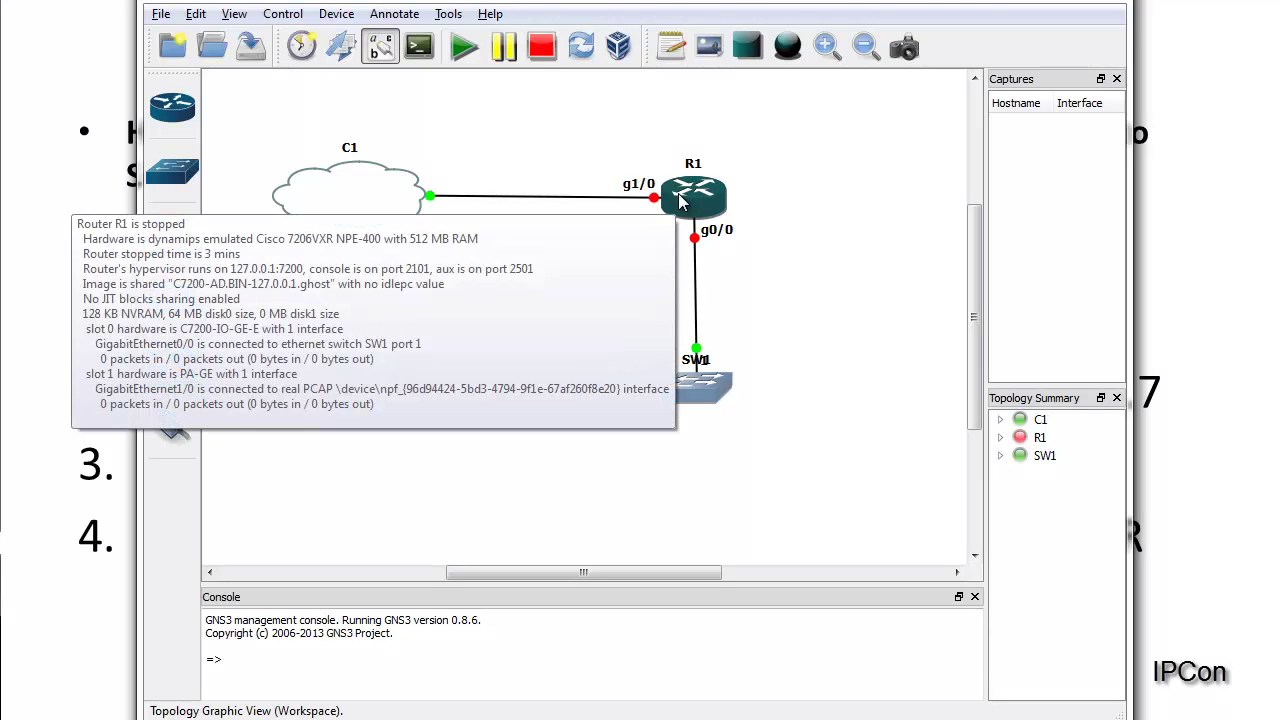
pyautogui.rightClick(680, 200)
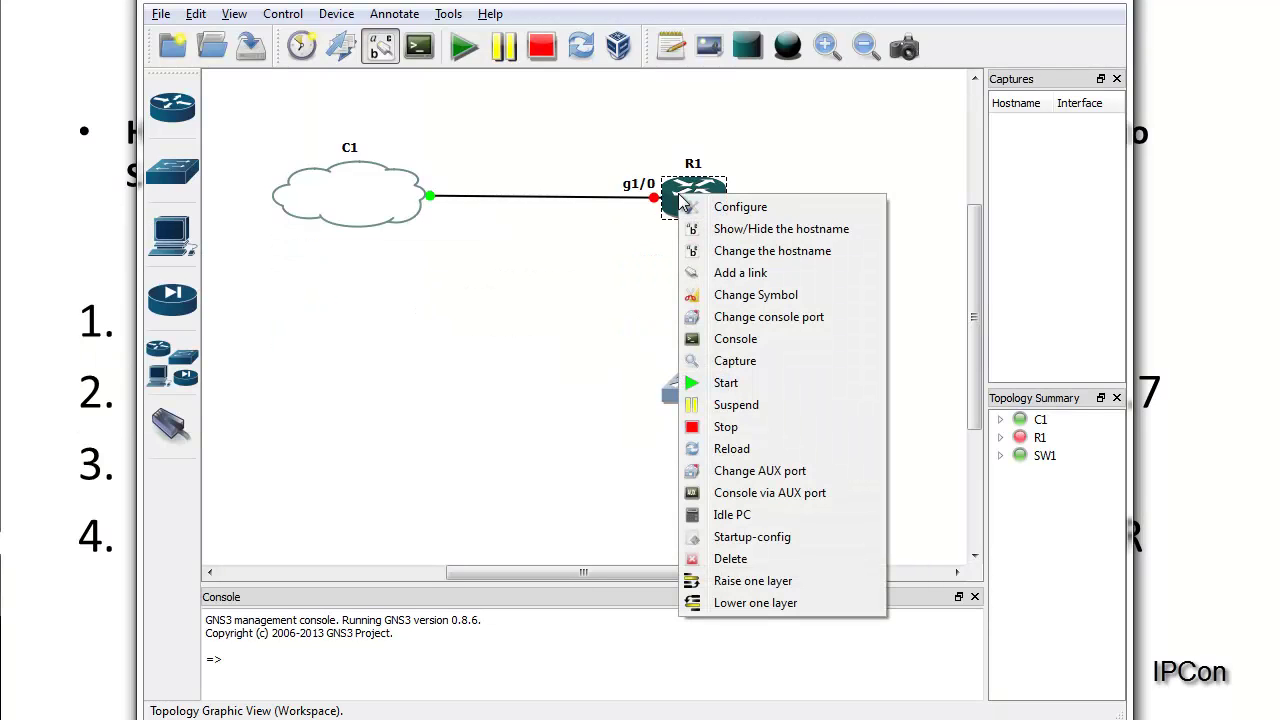
pyautogui.click(742, 385)
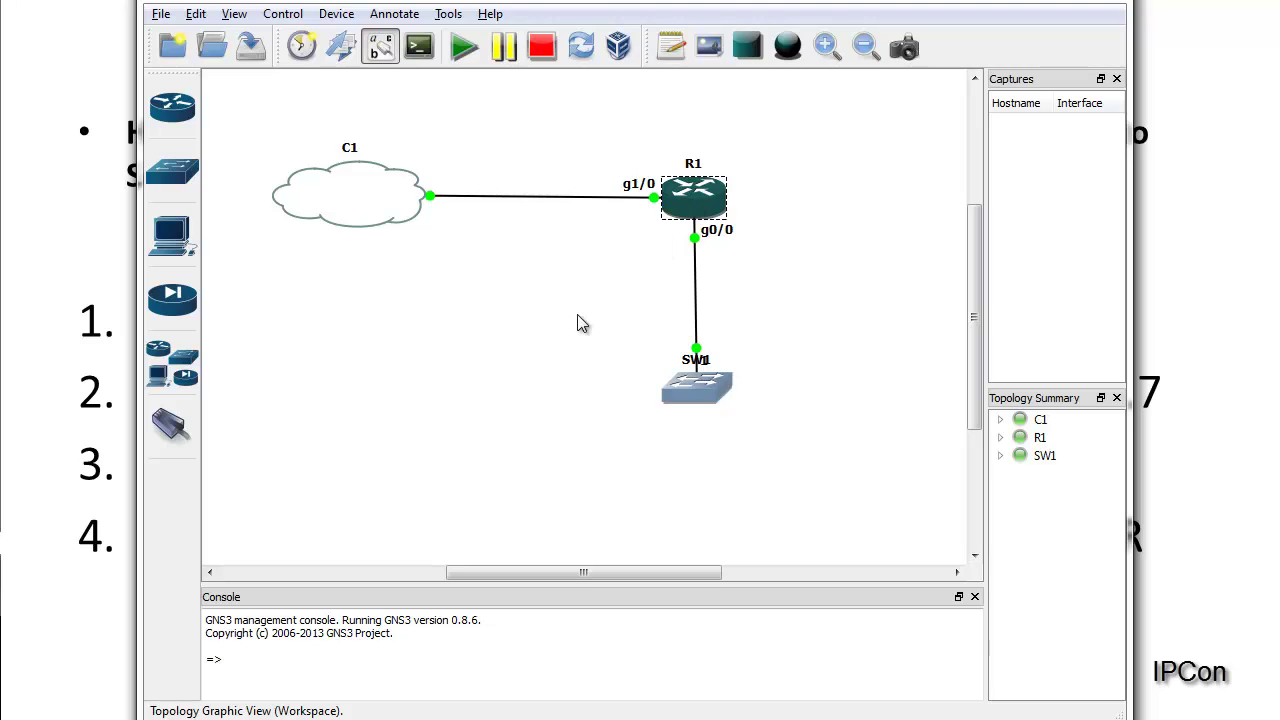
pyautogui.click(112, 718)
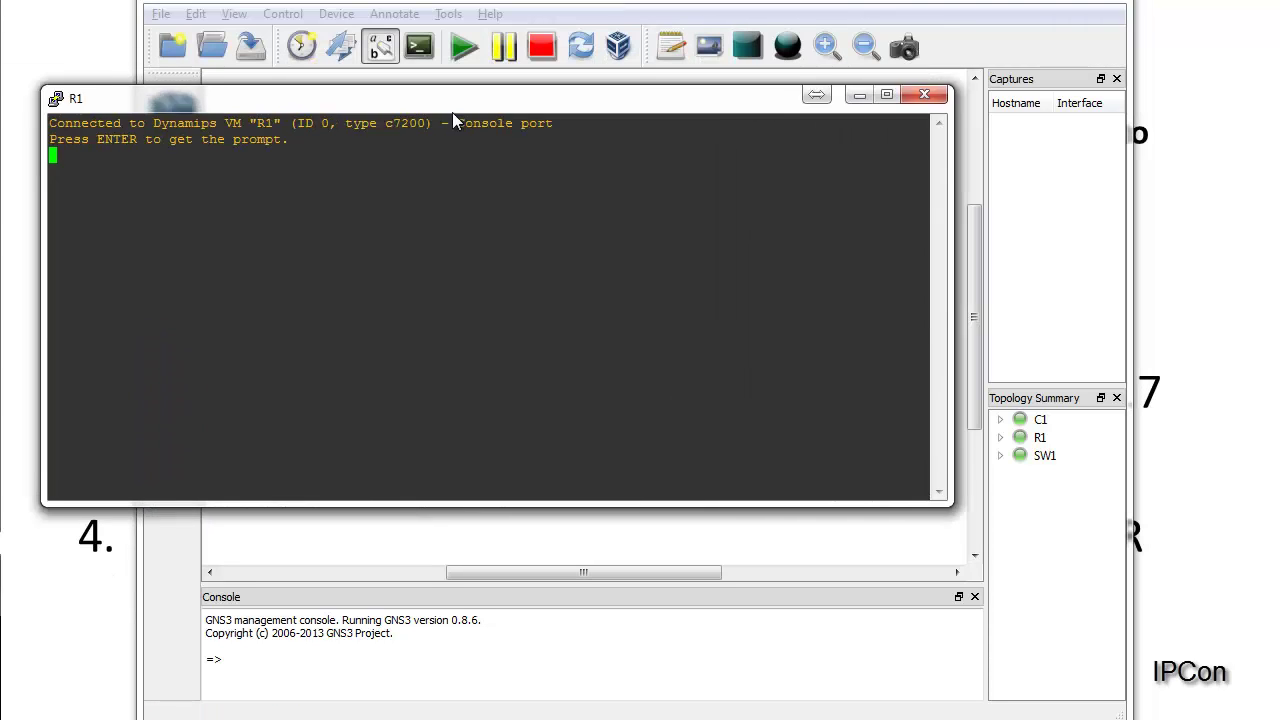
pyautogui.moveTo(452, 108); pyautogui.dragTo(560, 160)
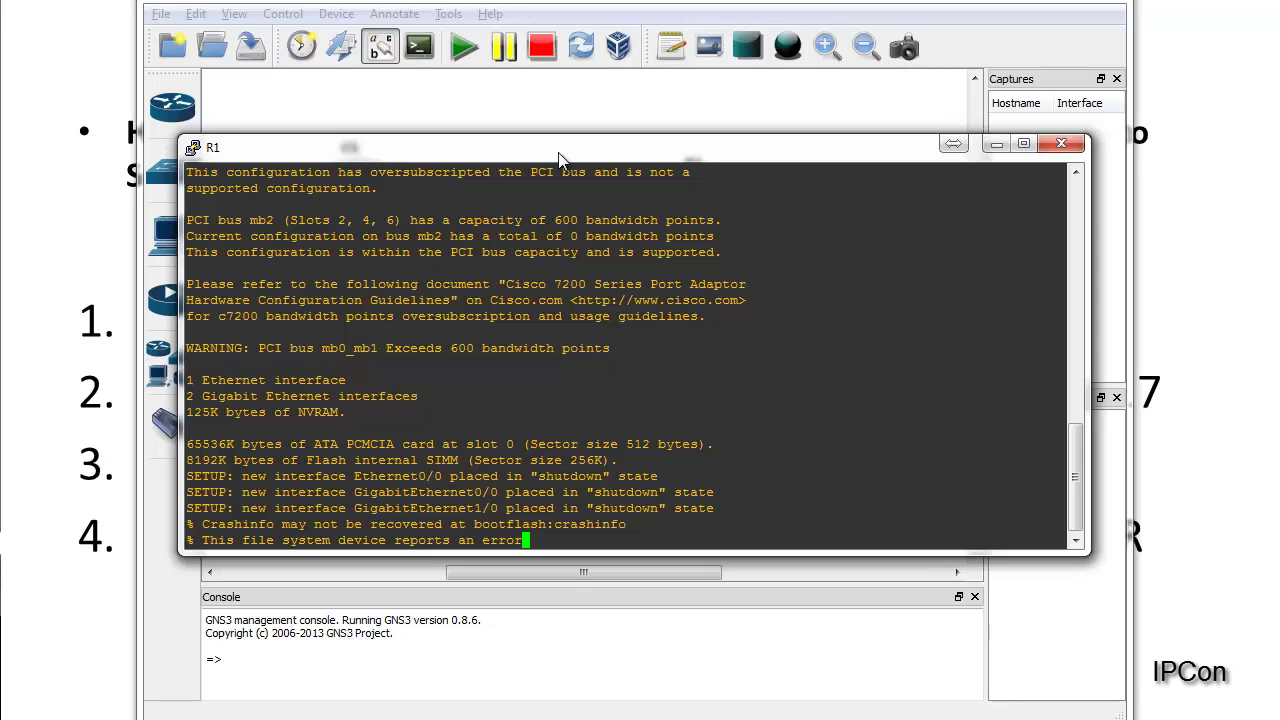
# Step: Run show run in R1's console, page to the end, and return to the topology
pyautogui.press('Return')
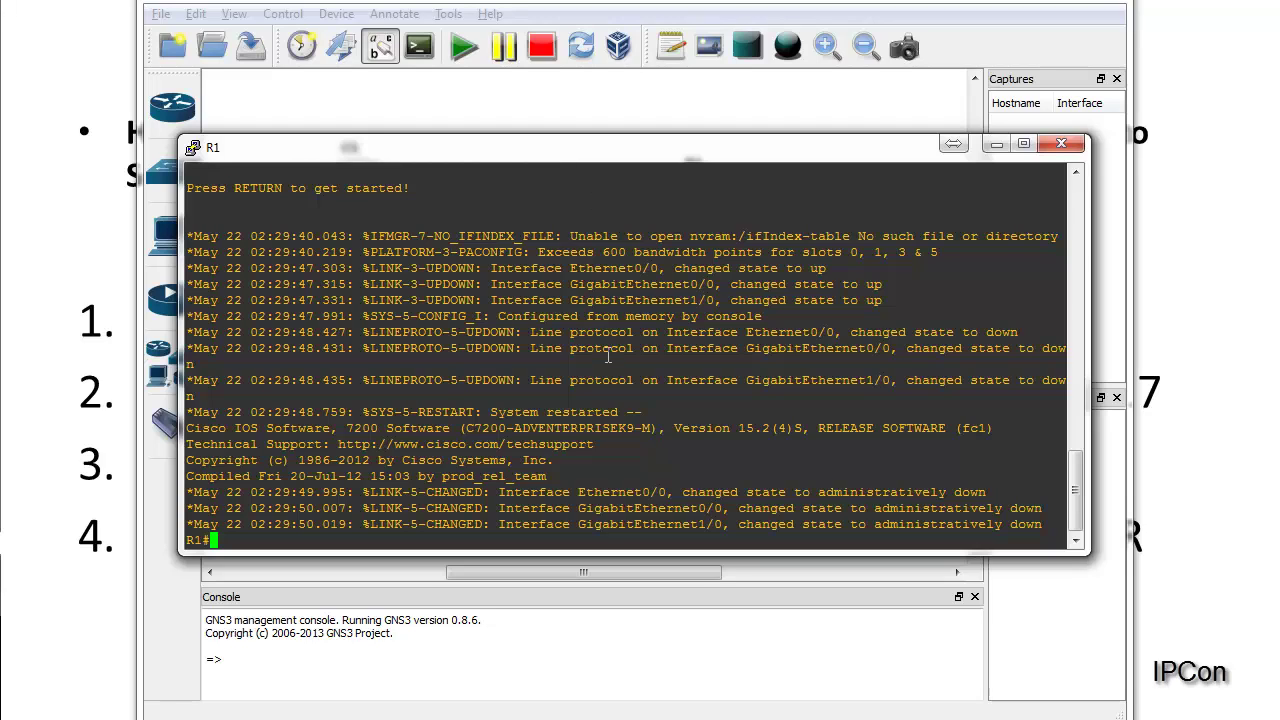
pyautogui.press('Return')
pyautogui.press('Return')
pyautogui.press('Return')
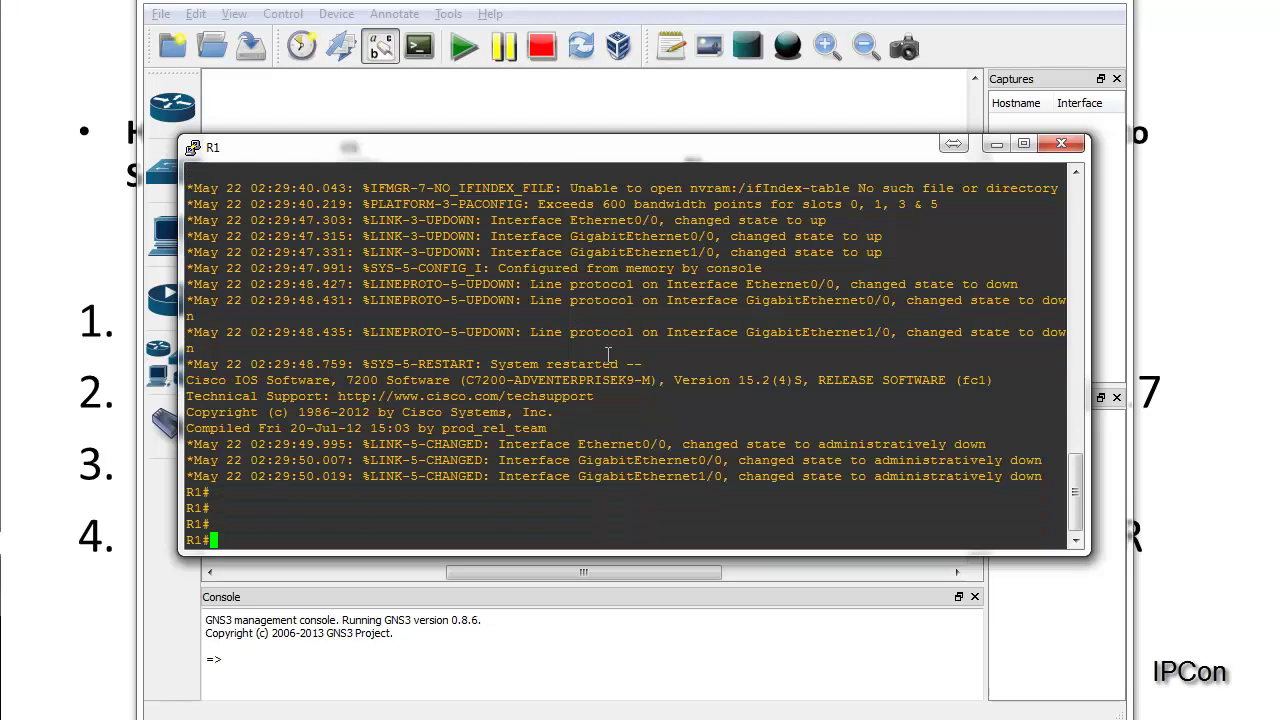
pyautogui.write('show run')
pyautogui.press('Return')
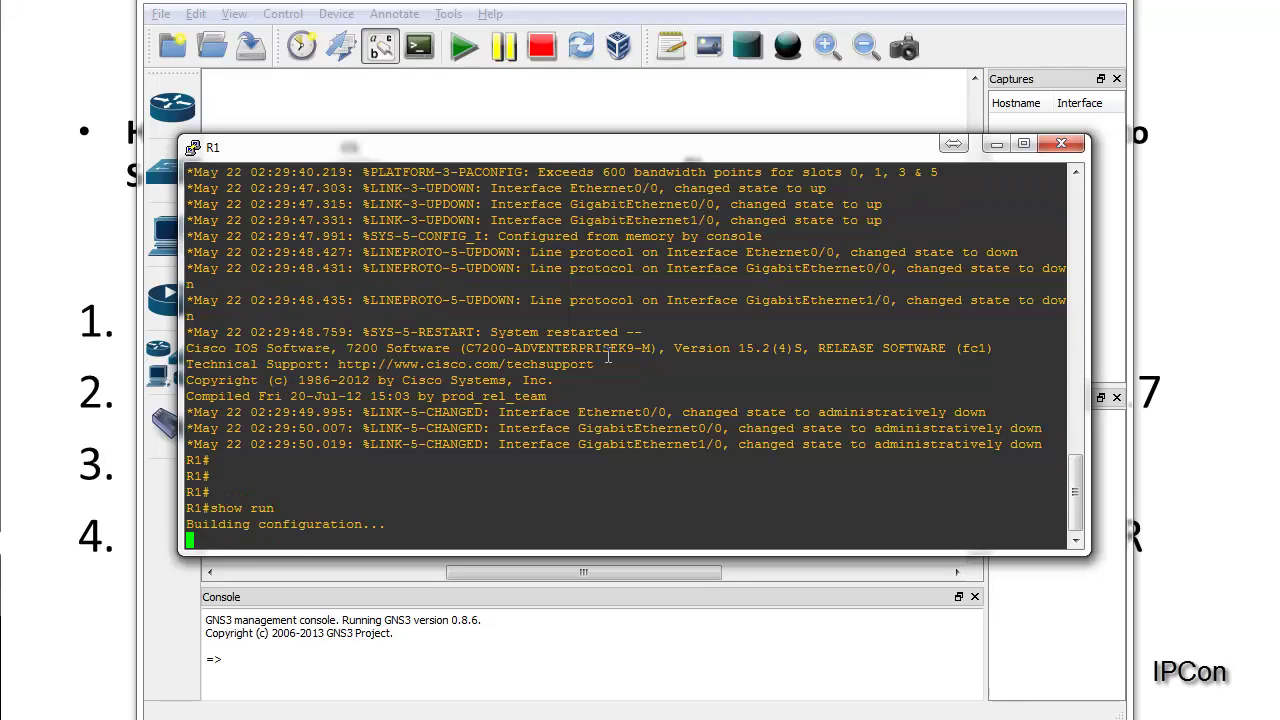
pyautogui.press('space')
pyautogui.press('space')
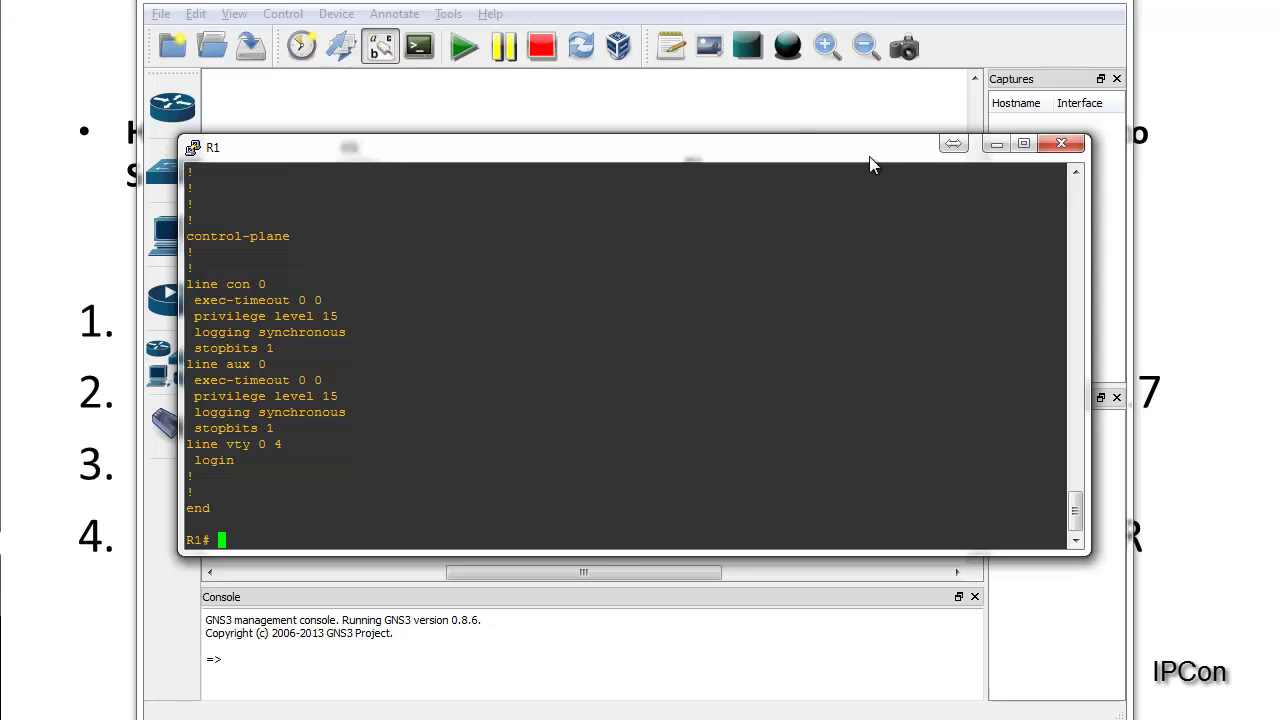
pyautogui.click(784, 111)
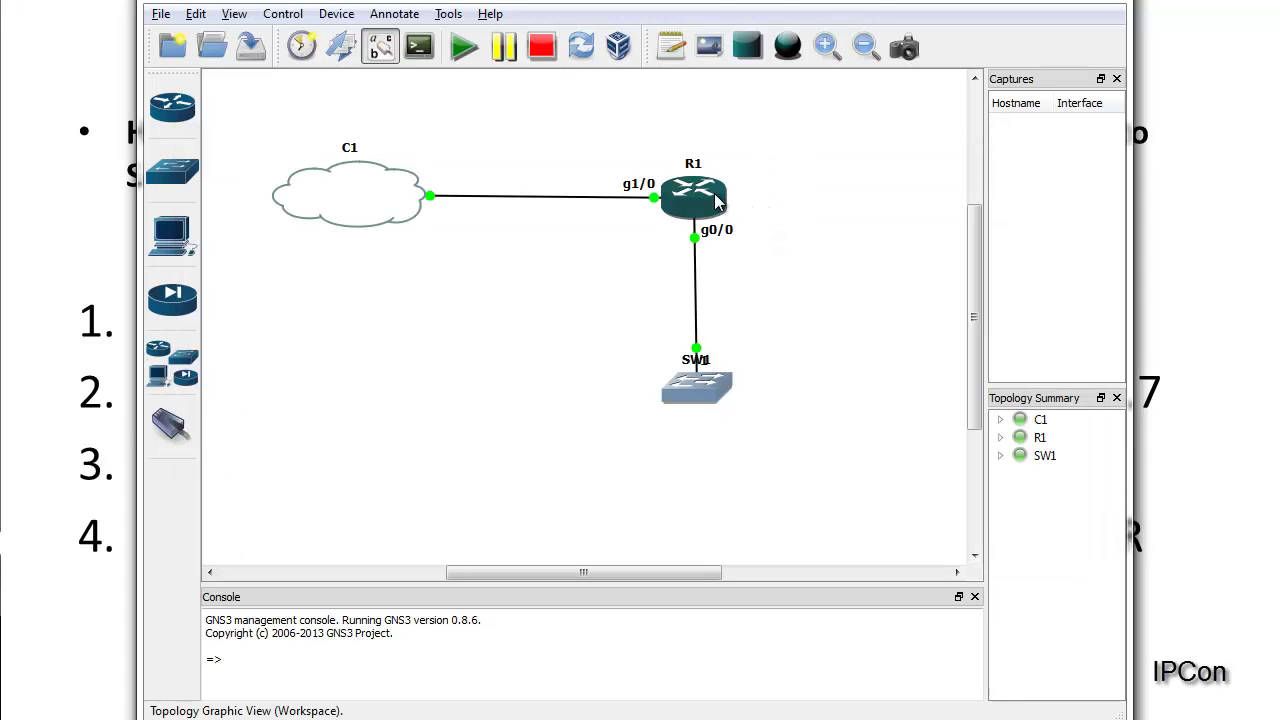
# Step: Select router R1 and check its running status details
pyautogui.moveTo(717, 202)
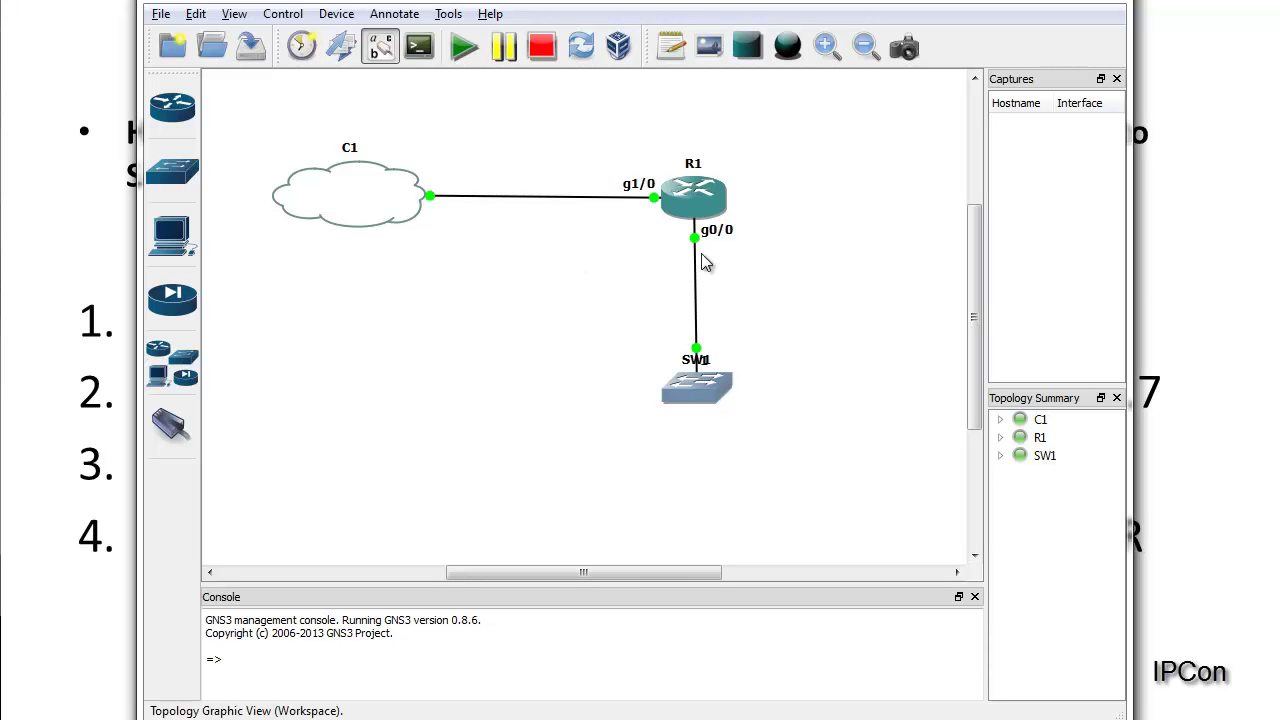
pyautogui.click(683, 200)
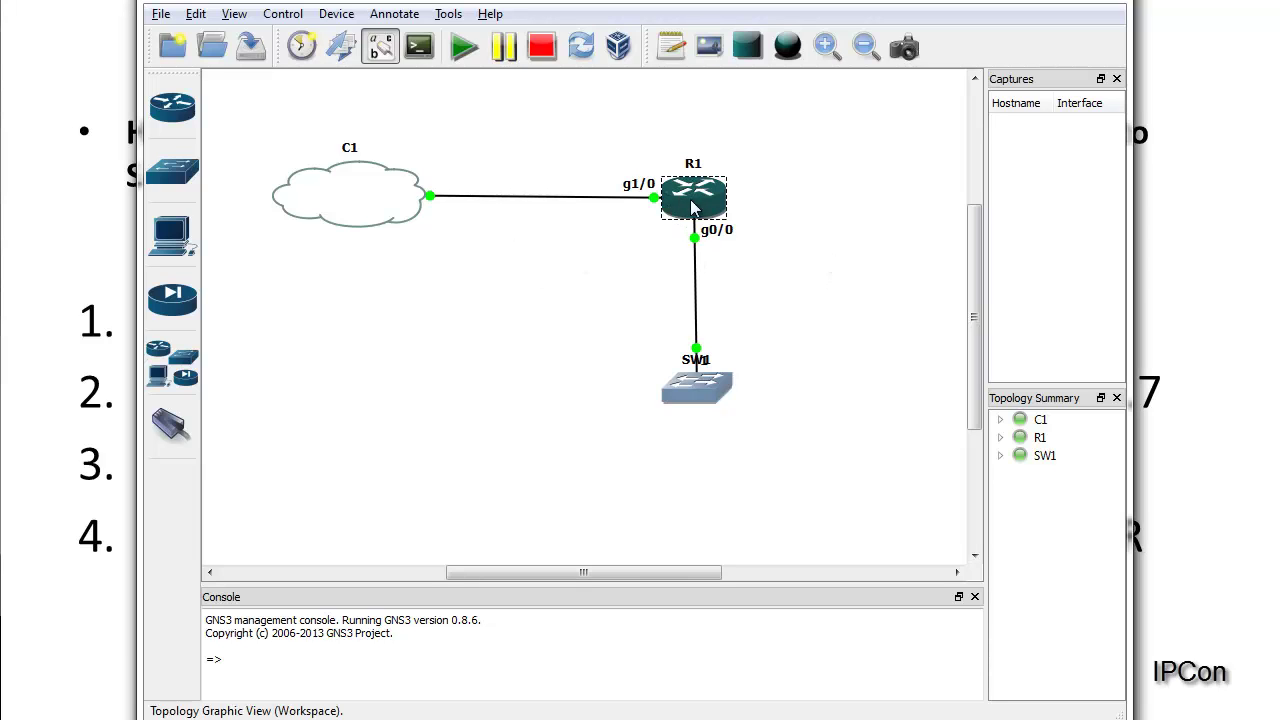
pyautogui.moveTo(700, 204)
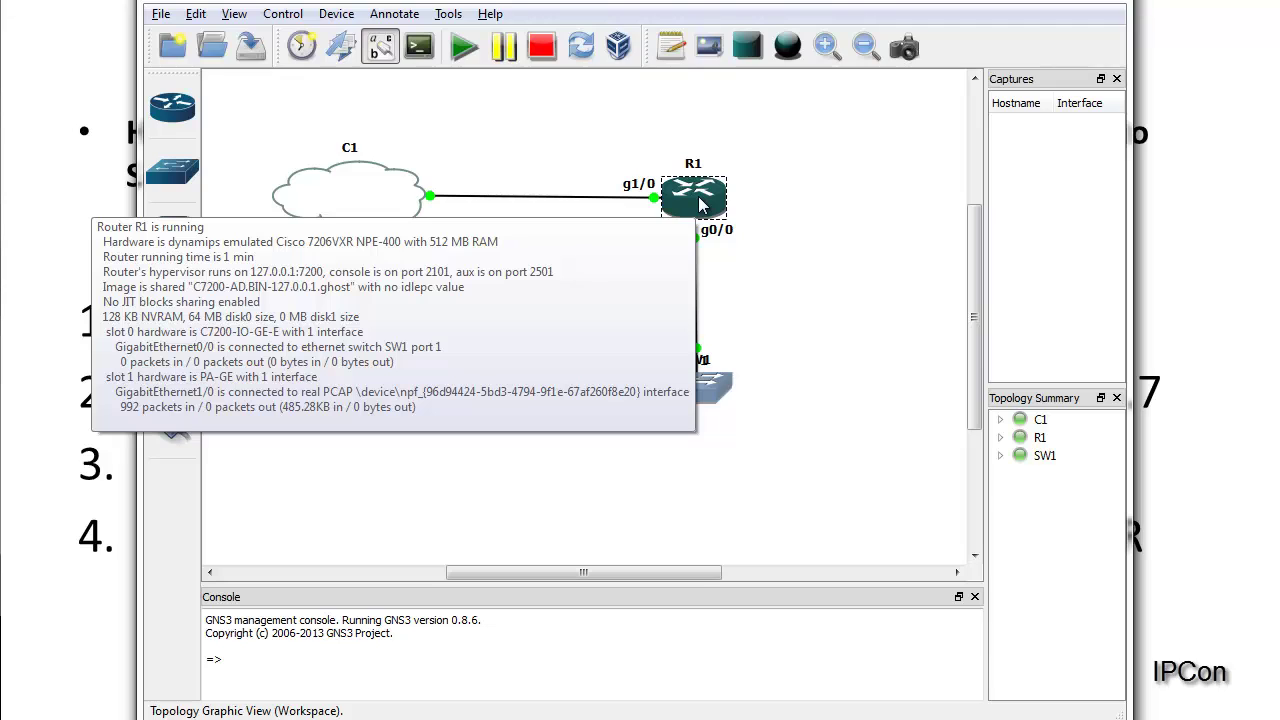
# Step: Calculate R1's idle-PC values and pick the starred value 0x623611cc
pyautogui.rightClick(700, 202)
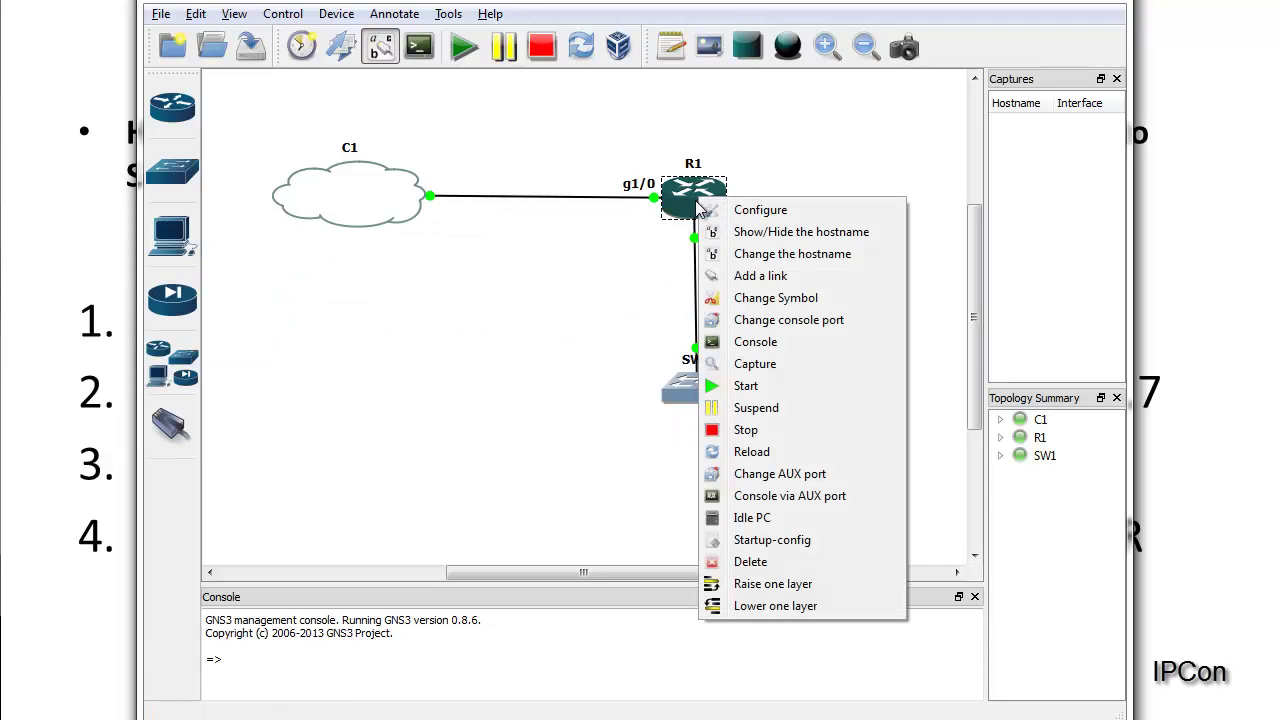
pyautogui.click(772, 518)
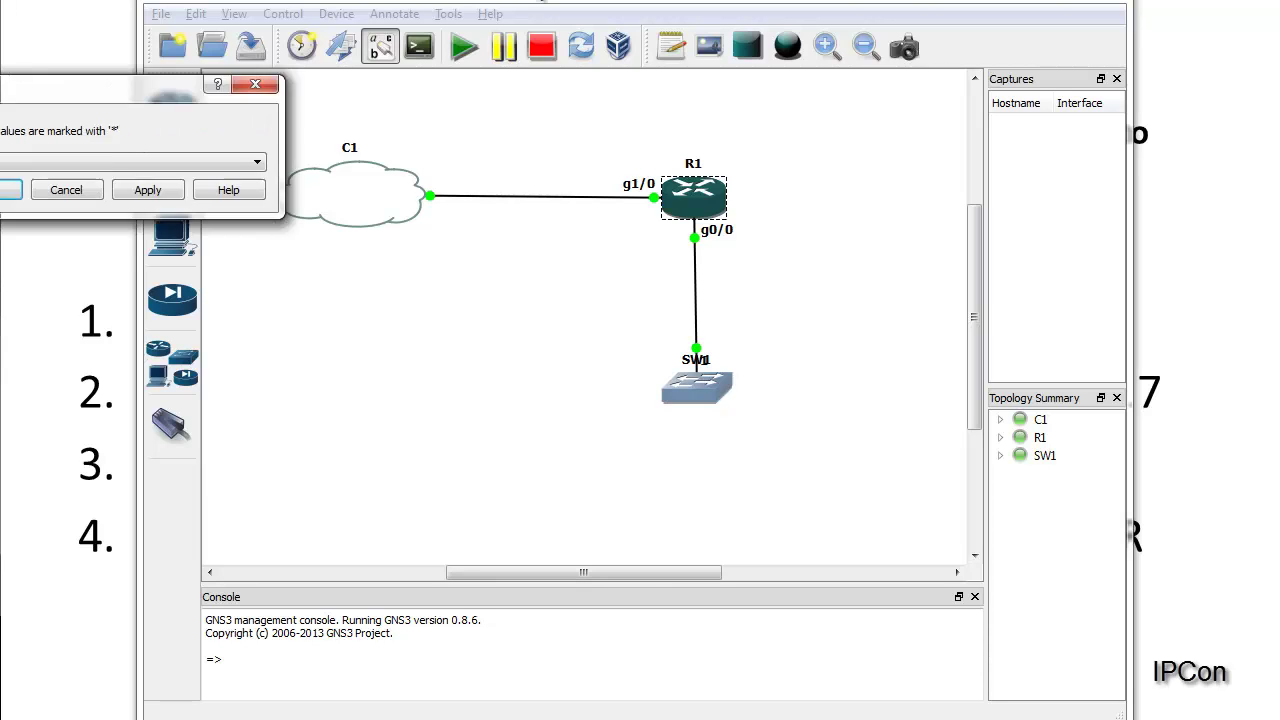
pyautogui.moveTo(5, 90); pyautogui.dragTo(481, 300)
pyautogui.click(498, 360)
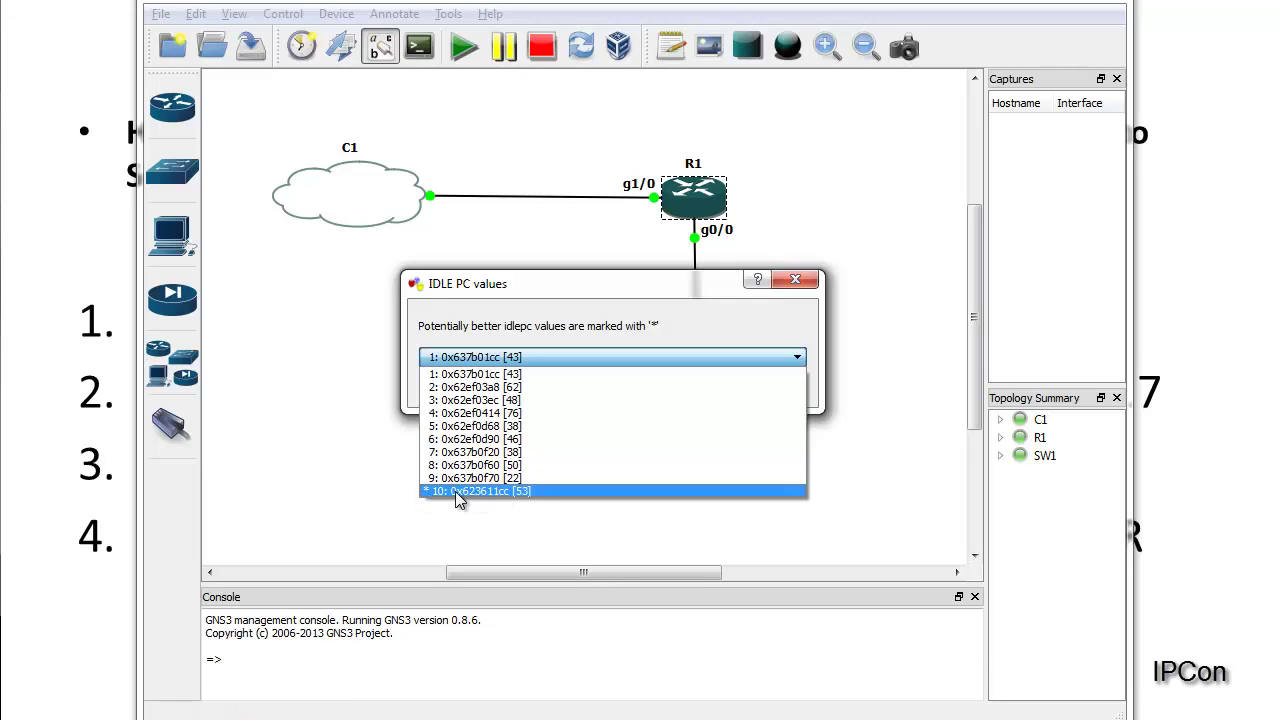
pyautogui.click(457, 491)
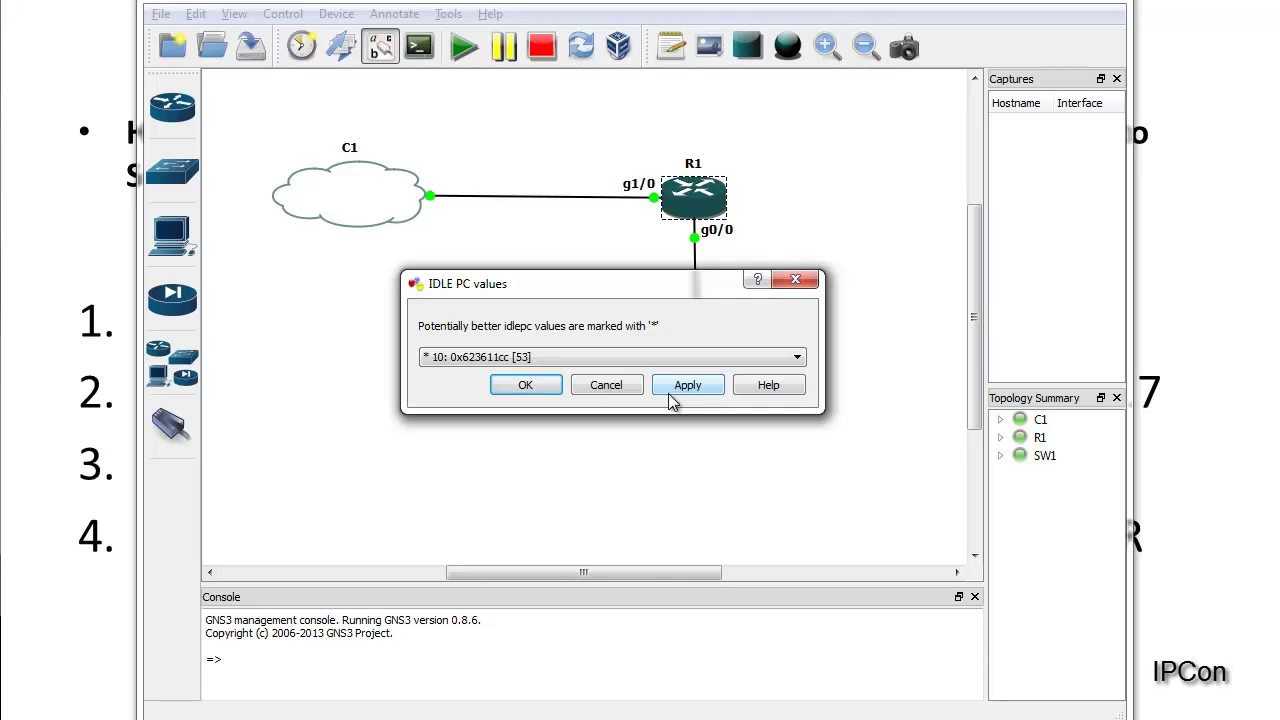
pyautogui.click(528, 388)
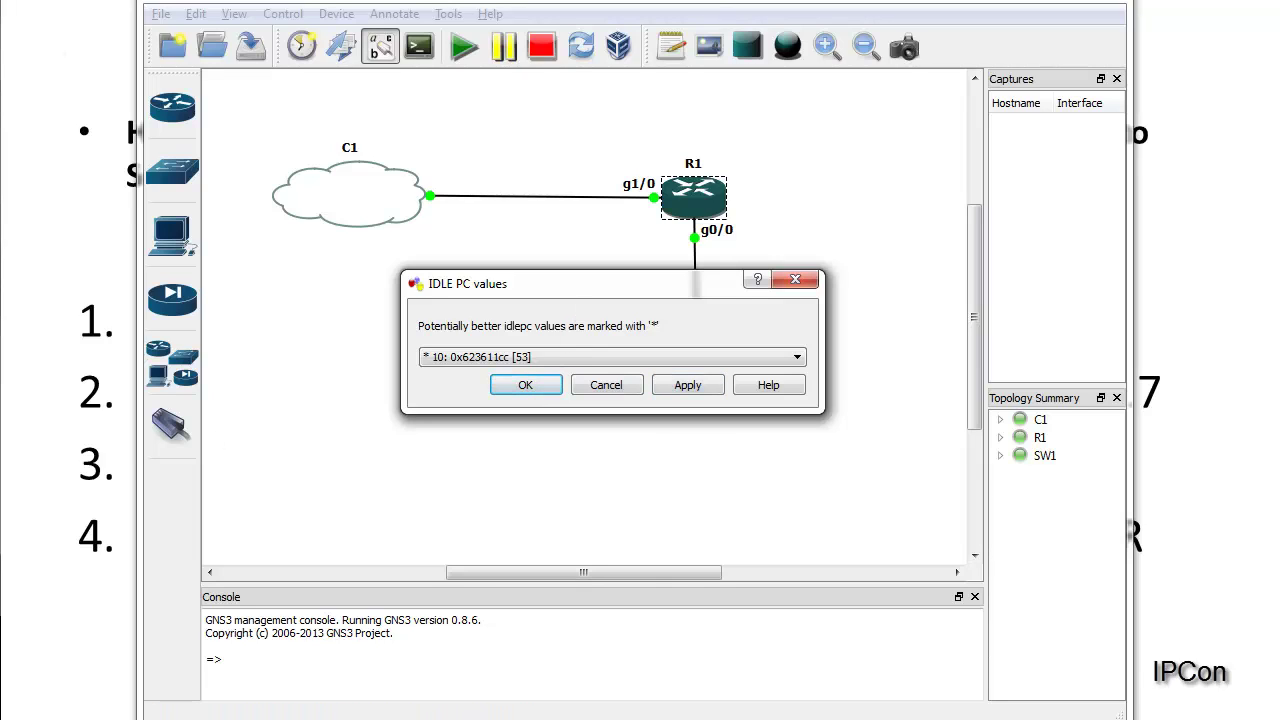
# Step: Confirm the 0x623611cc idle-PC value for R1 and return to the topology workspace
pyautogui.moveTo(440, 5); pyautogui.dragTo(845, 152)
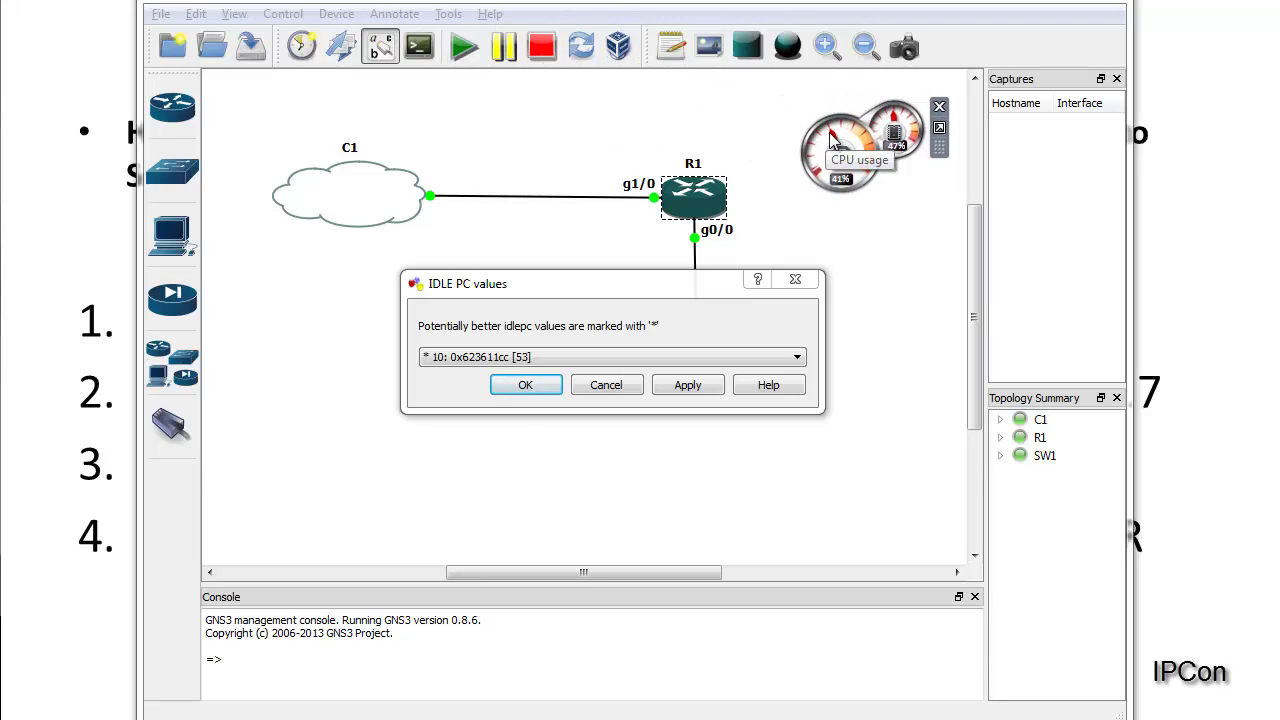
pyautogui.click(697, 392)
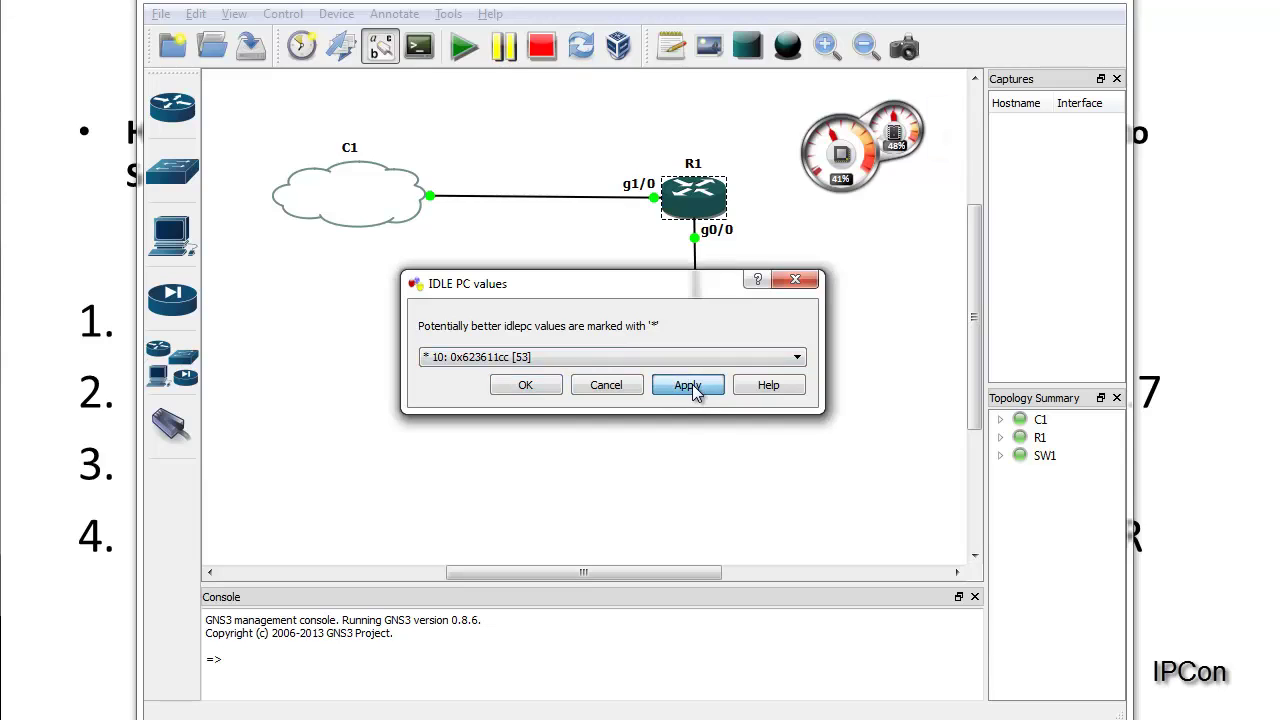
pyautogui.click(527, 389)
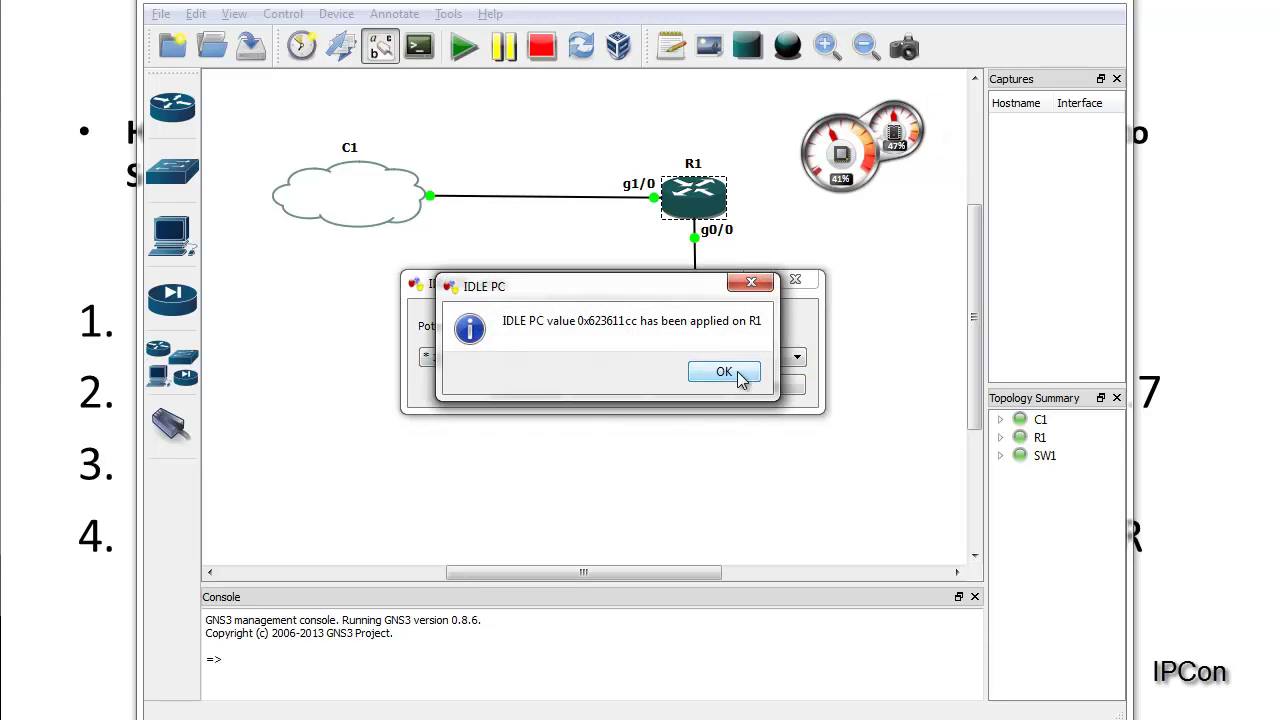
pyautogui.click(724, 372)
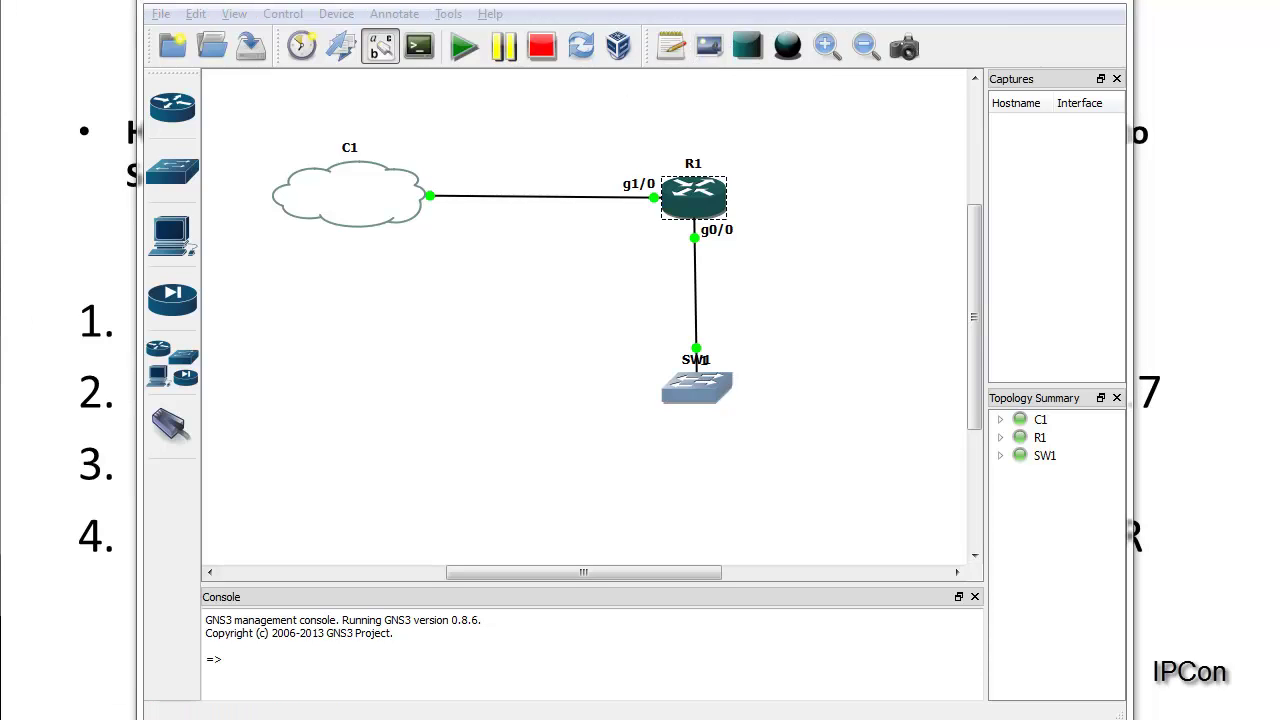
pyautogui.hotkey('alt', 'Tab')
pyautogui.click(148, 316)
pyautogui.click(1038, 1)
pyautogui.click(1038, 1)
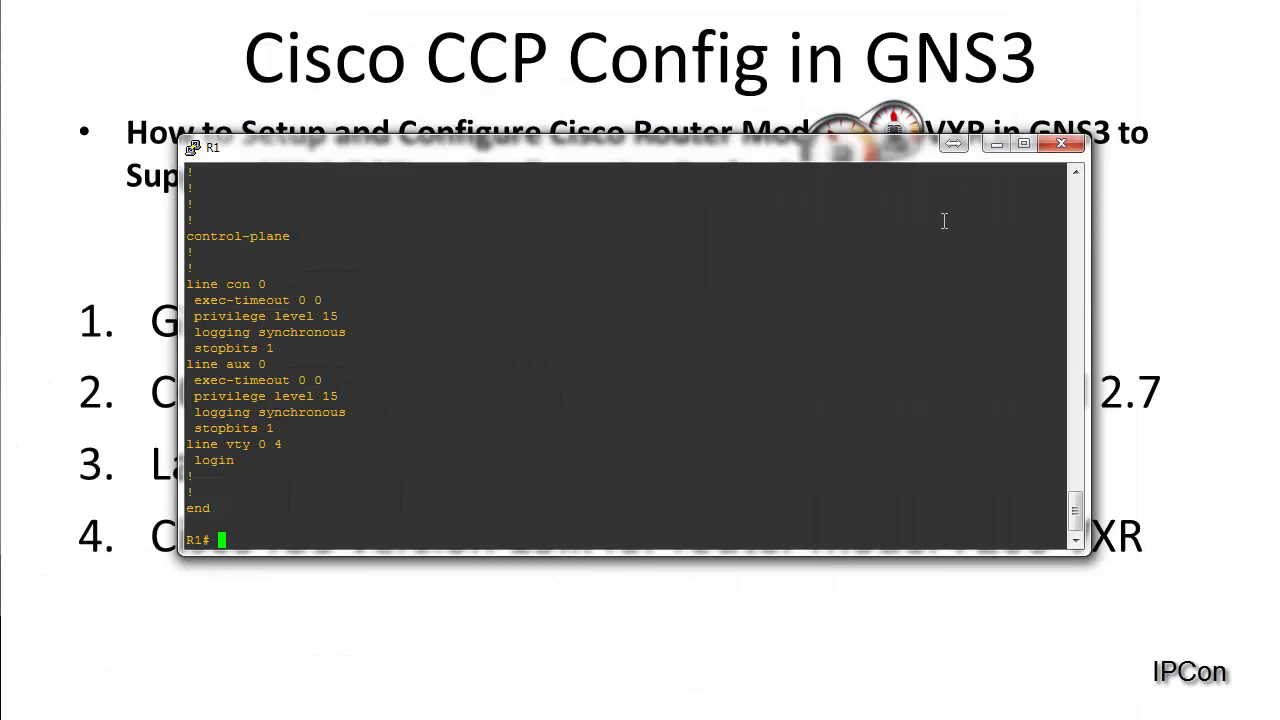
pyautogui.moveTo(903, 143); pyautogui.dragTo(1036, 18)
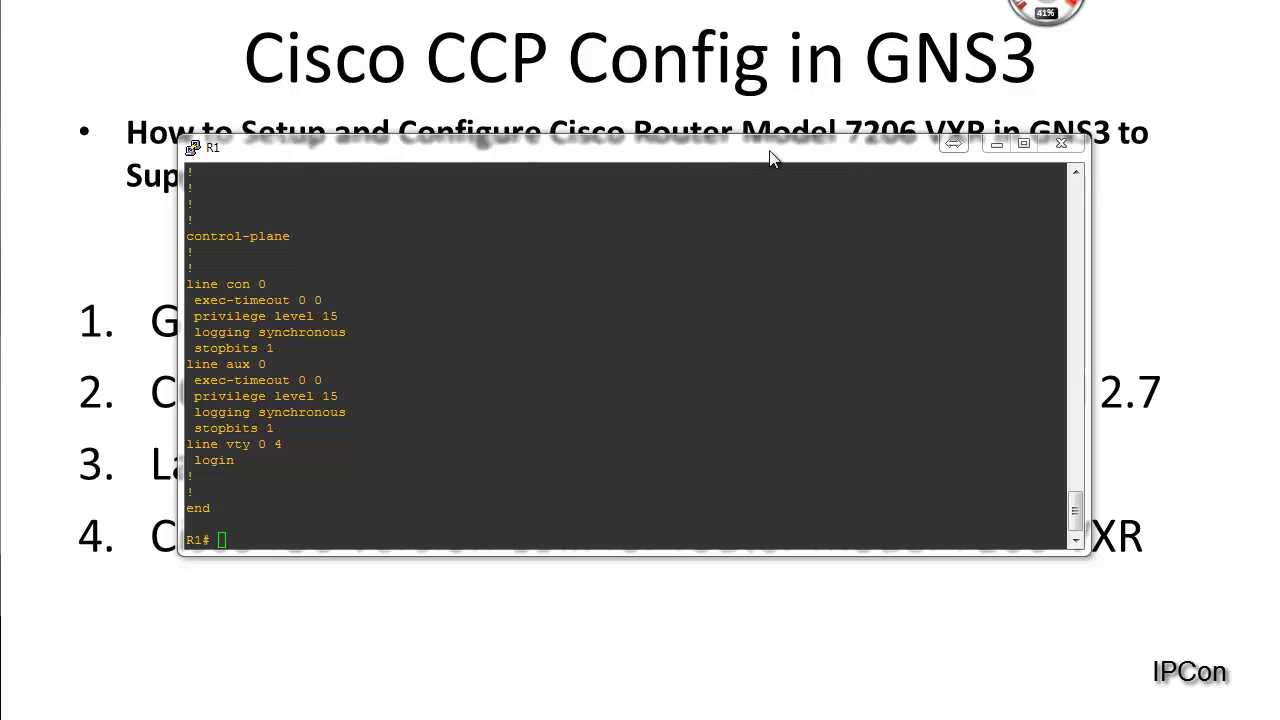
pyautogui.click(571, 352)
pyautogui.press('Return')
pyautogui.press('Return')
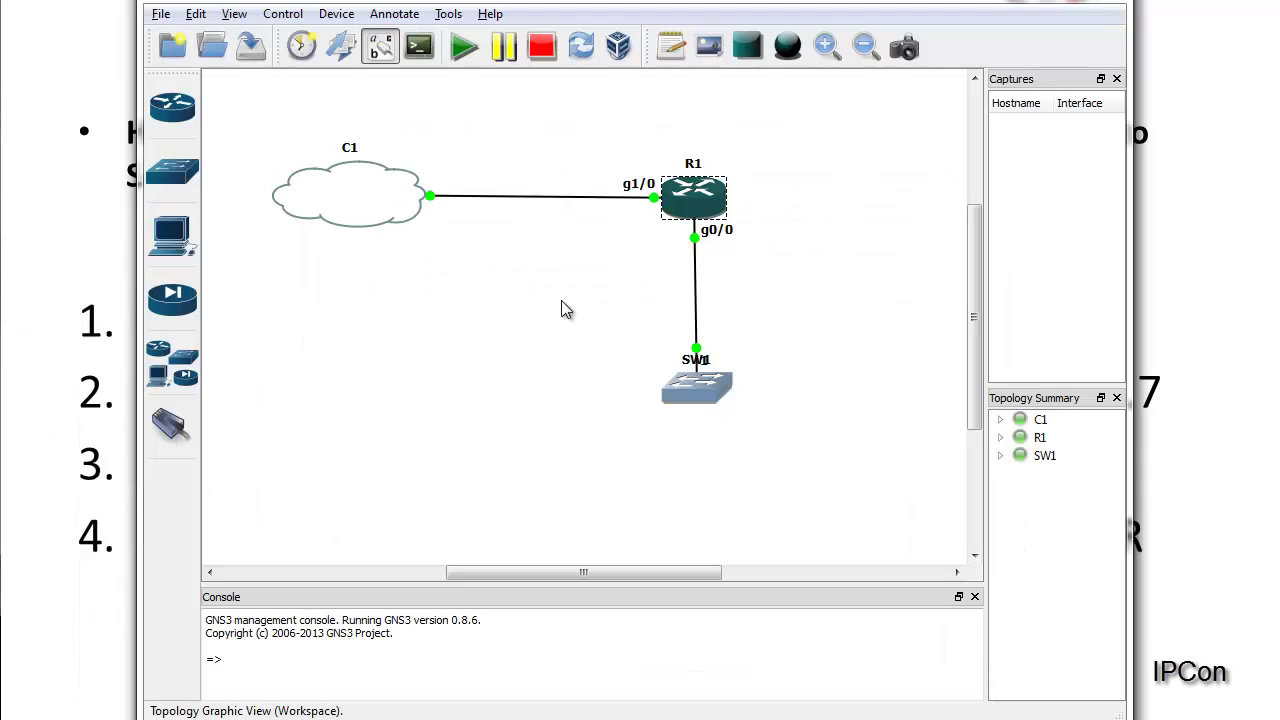
pyautogui.click(672, 200)
# Step: Recalculate R1's idle-PC values and apply 0x62ef0414 in place of the old value
pyautogui.doubleClick(688, 200)
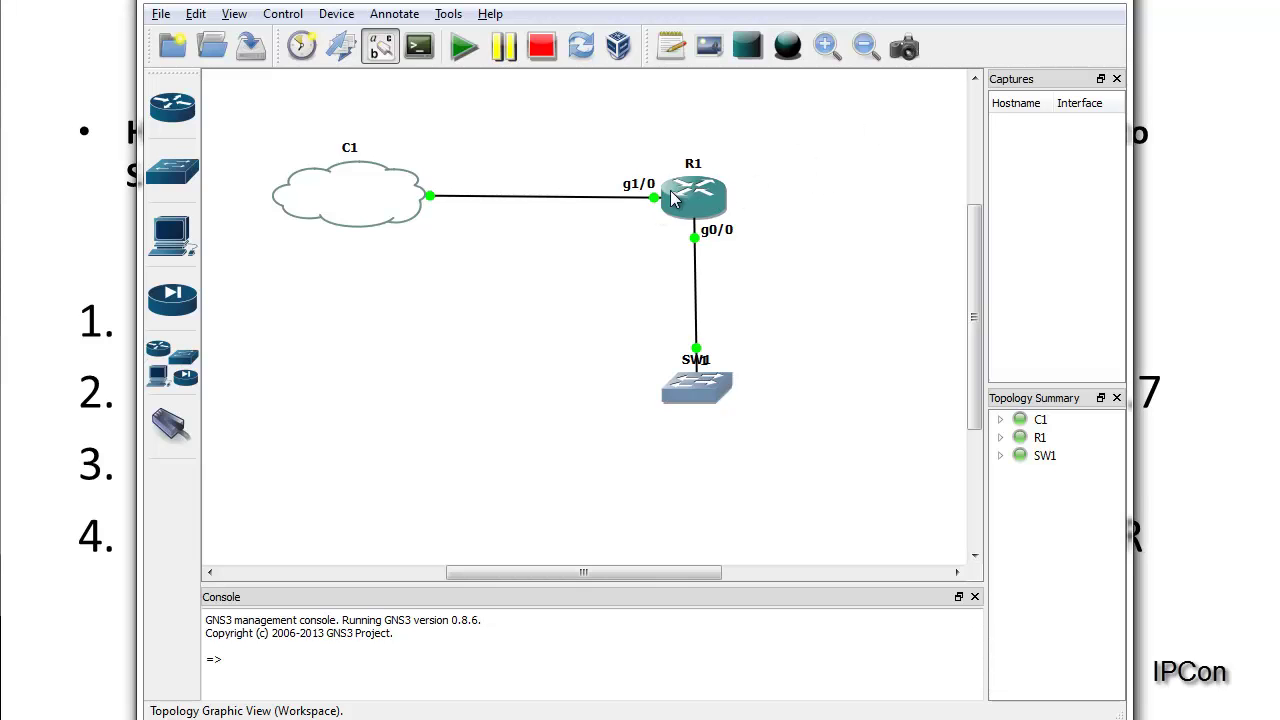
pyautogui.rightClick(679, 186)
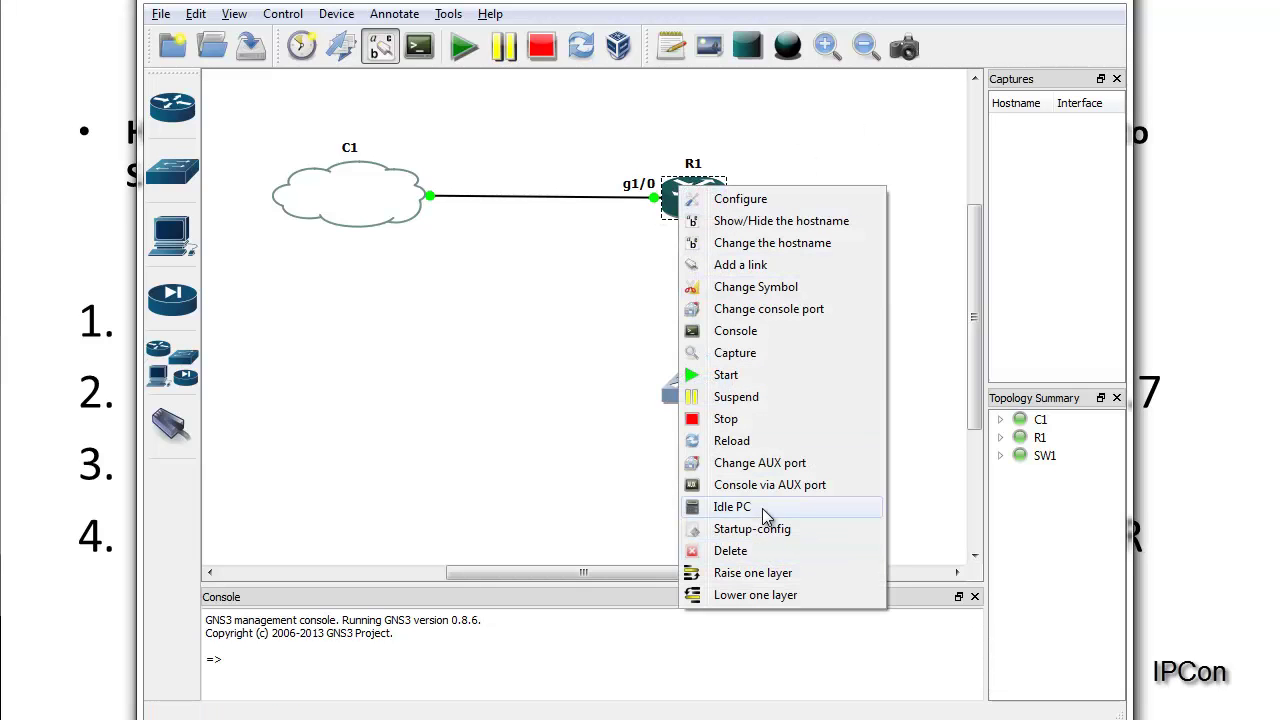
pyautogui.click(762, 508)
pyautogui.click(738, 388)
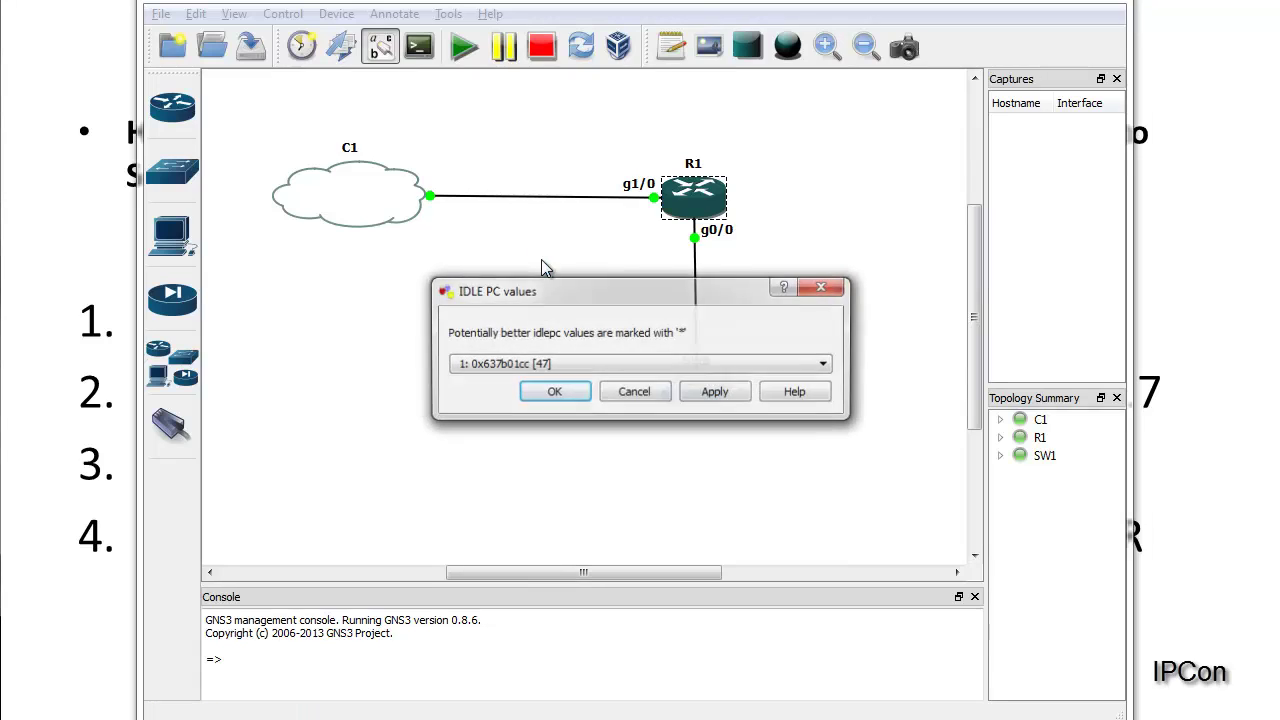
pyautogui.click(582, 366)
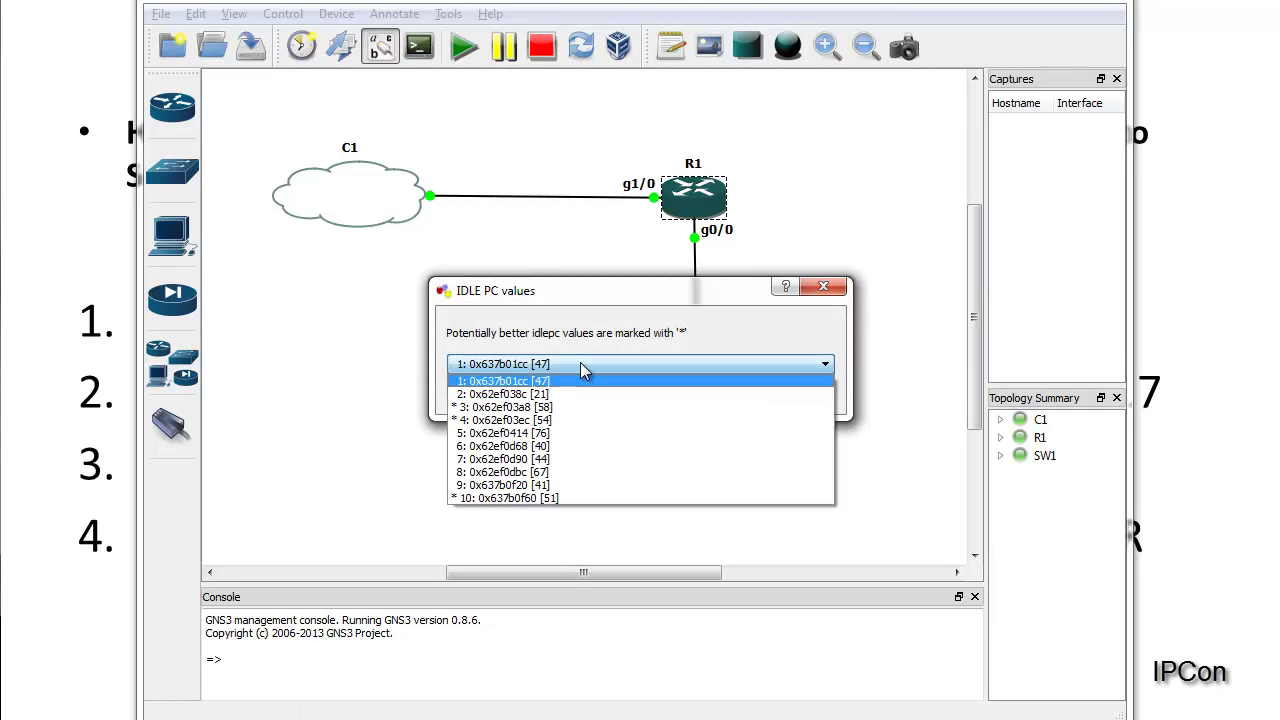
pyautogui.click(571, 435)
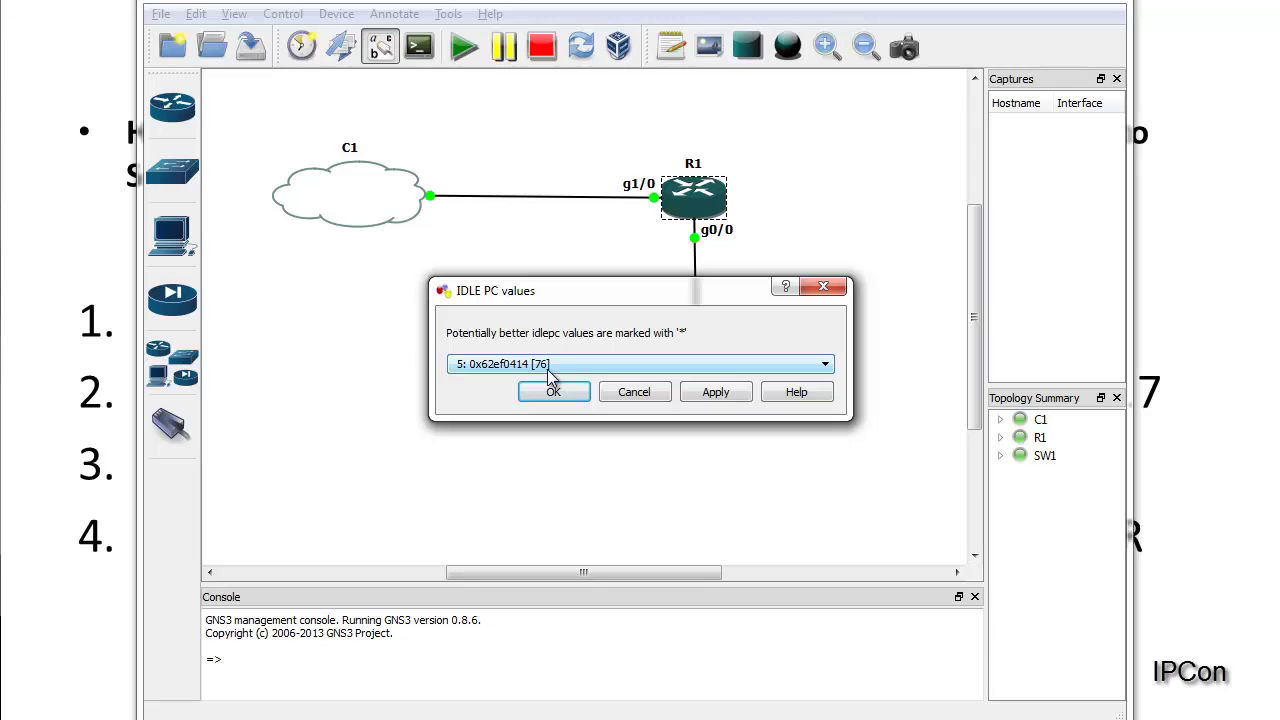
pyautogui.click(724, 394)
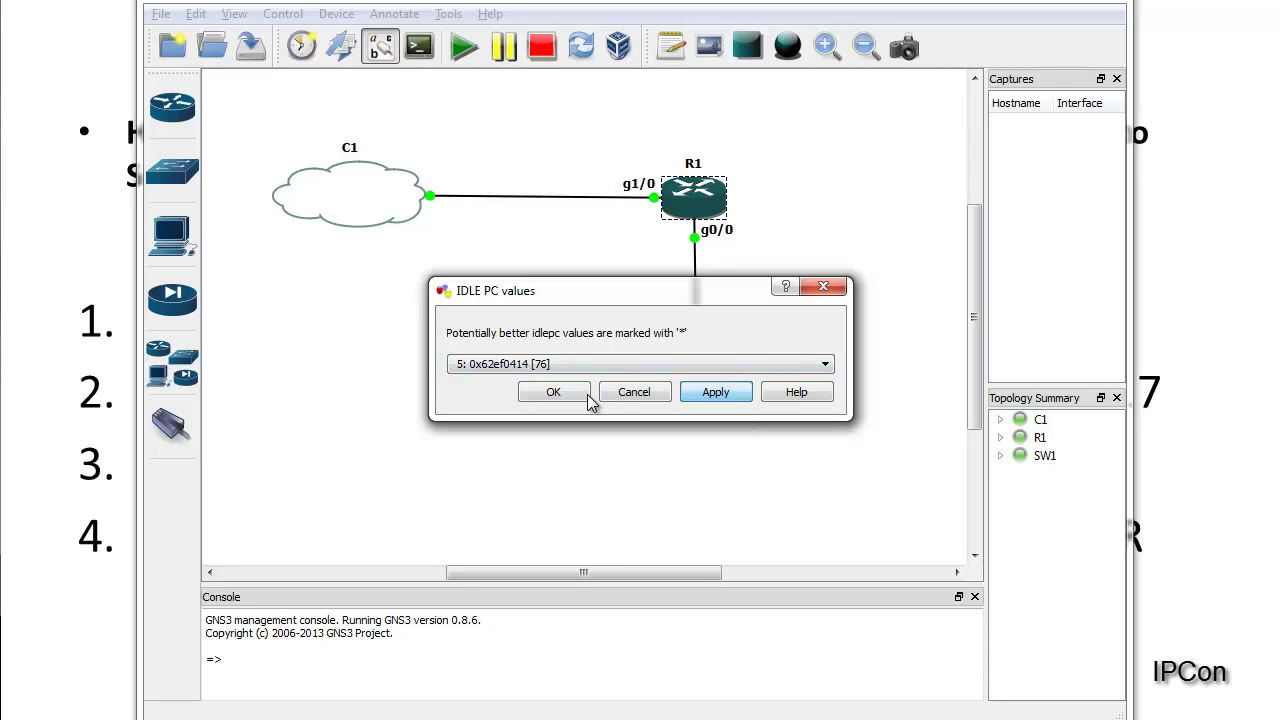
pyautogui.click(557, 394)
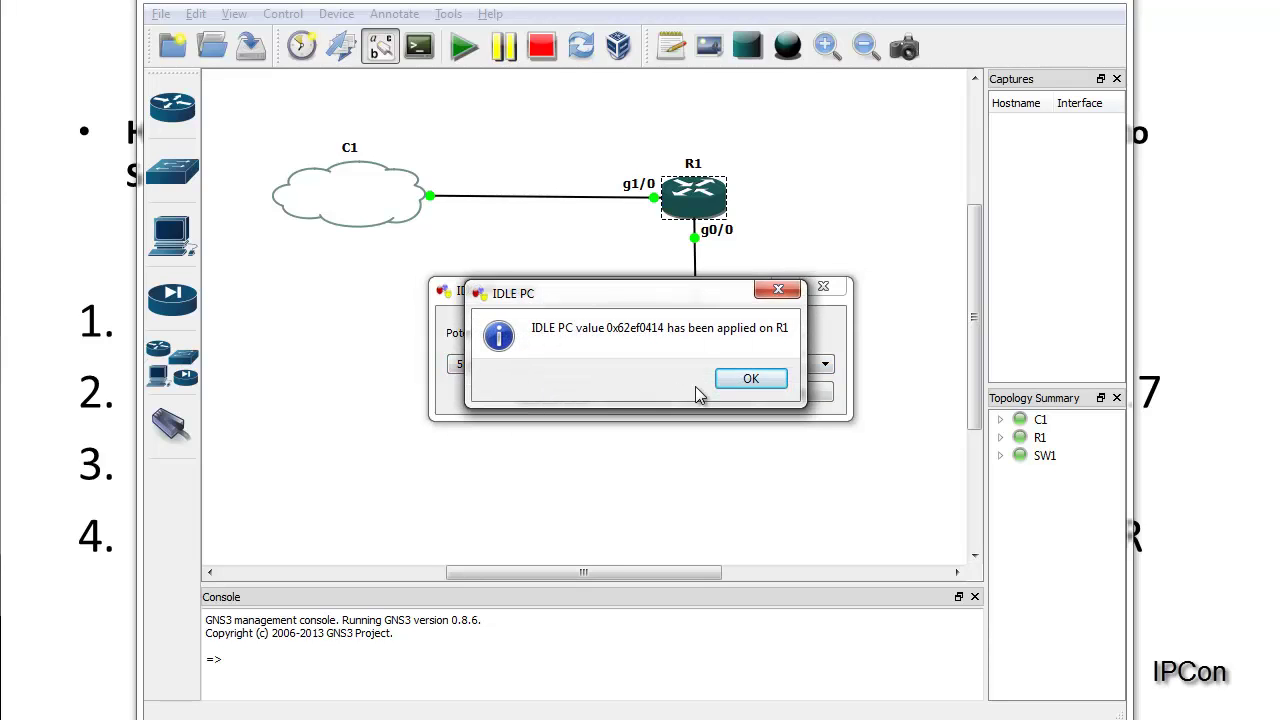
pyautogui.click(751, 380)
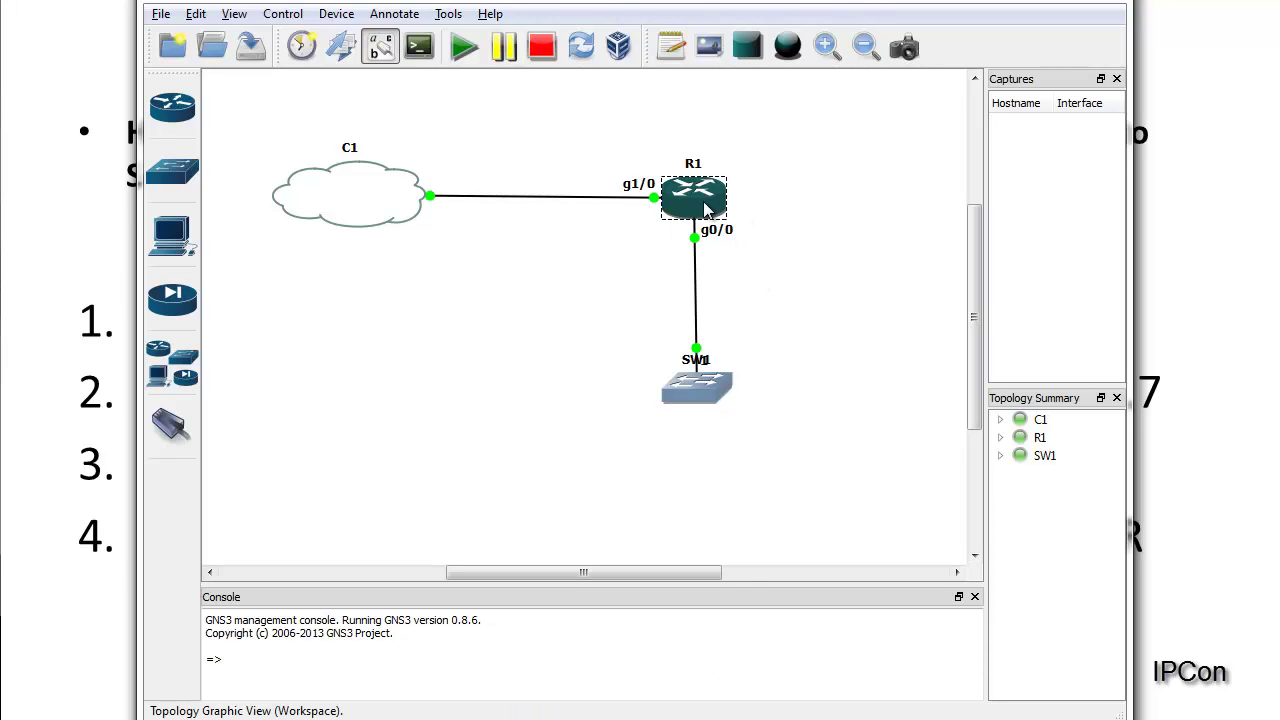
pyautogui.moveTo(704, 206)
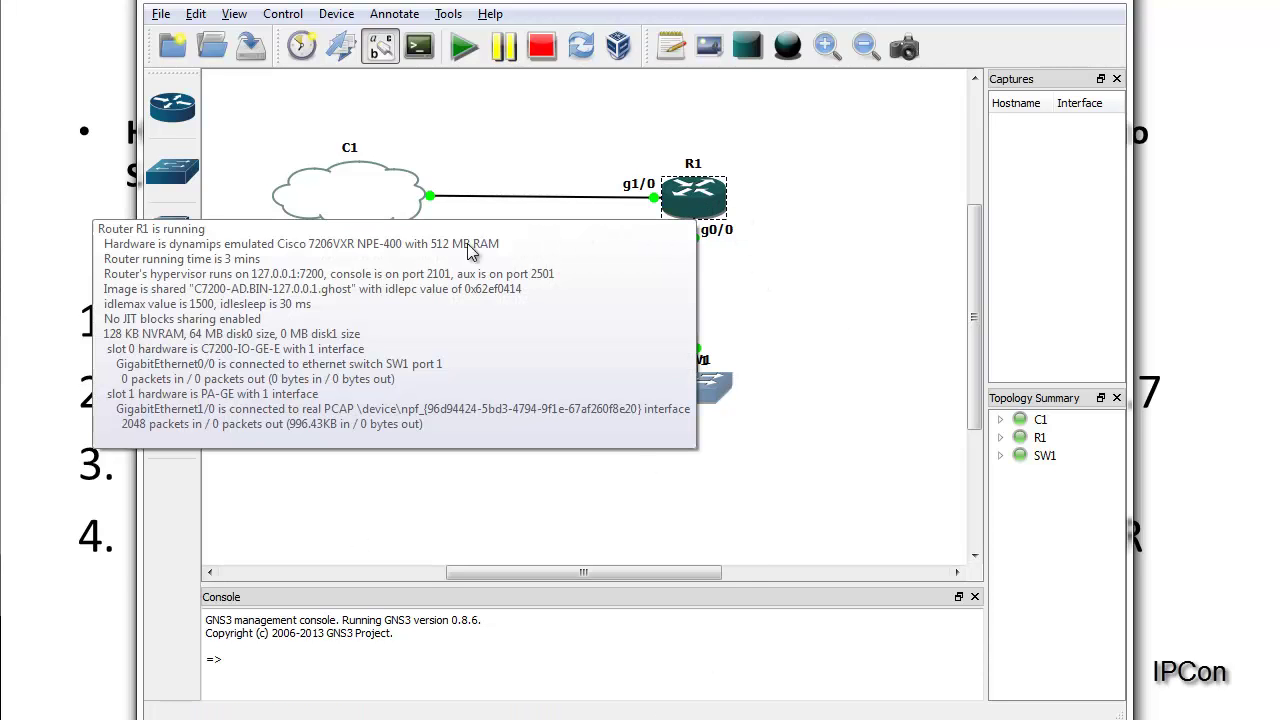
# Step: Open the list of available router models, then close it again
pyautogui.click(186, 112)
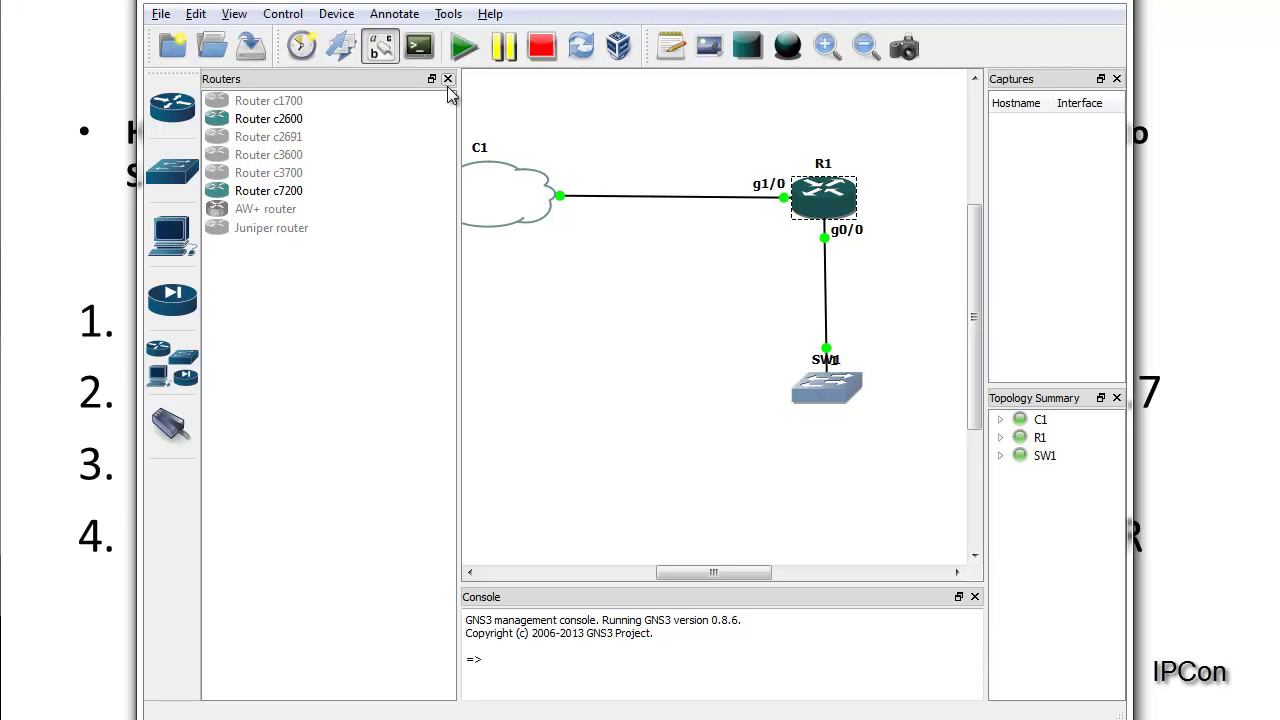
pyautogui.click(447, 79)
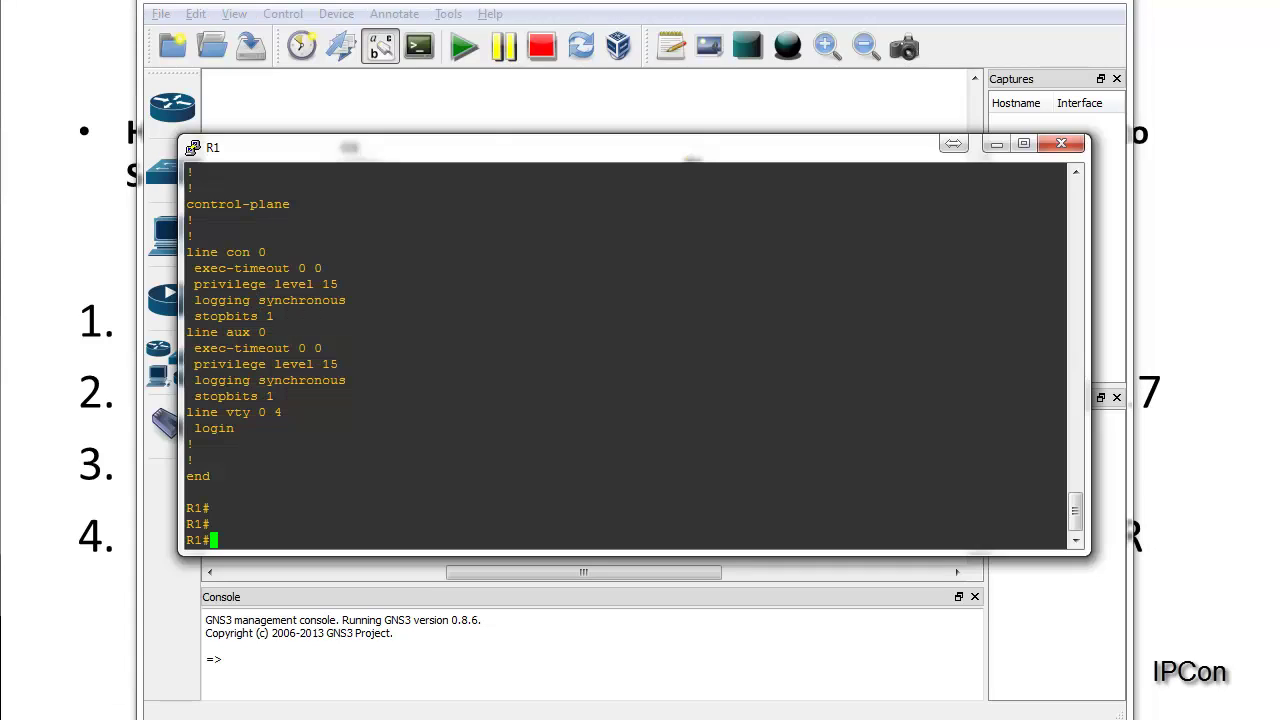
# Step: Put R1's console into global configuration mode with conf t, then show the LAB Diagram slide
pyautogui.moveTo(506, 149); pyautogui.dragTo(462, 159)
pyautogui.doubleClick(498, 280)
pyautogui.press('Return')
pyautogui.press('Return')
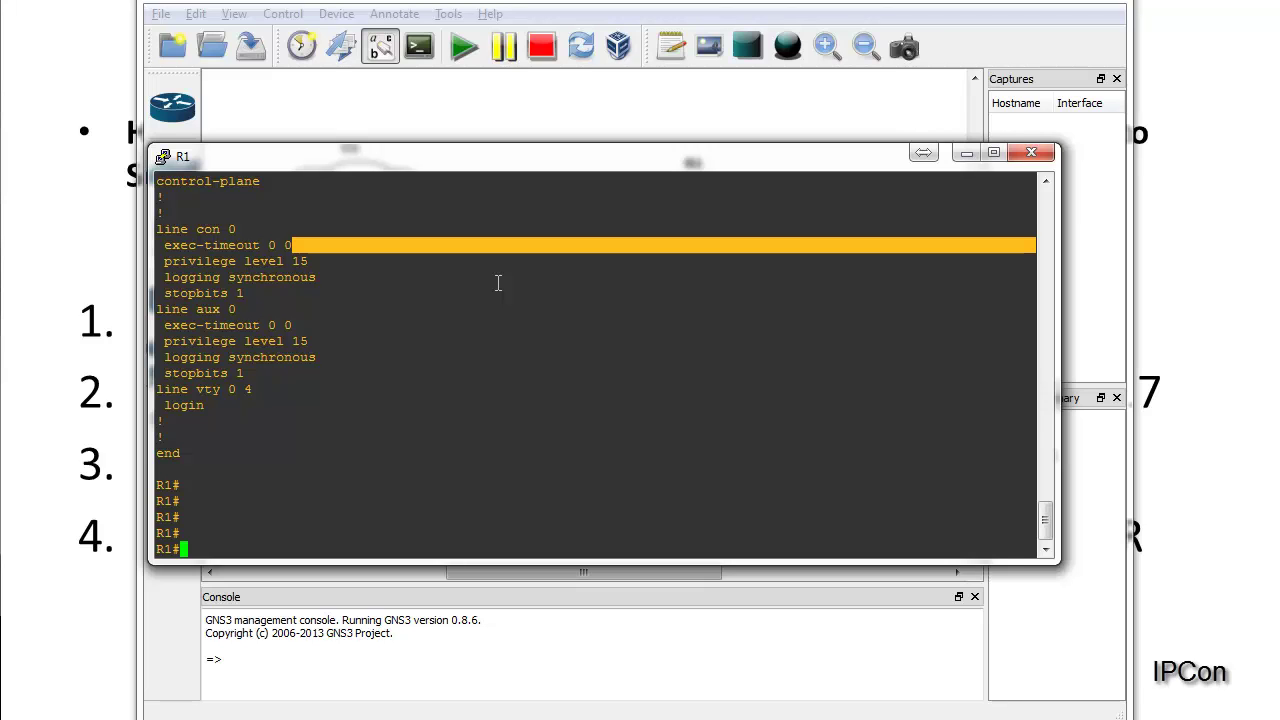
pyautogui.write('conf t')
pyautogui.press('Return')
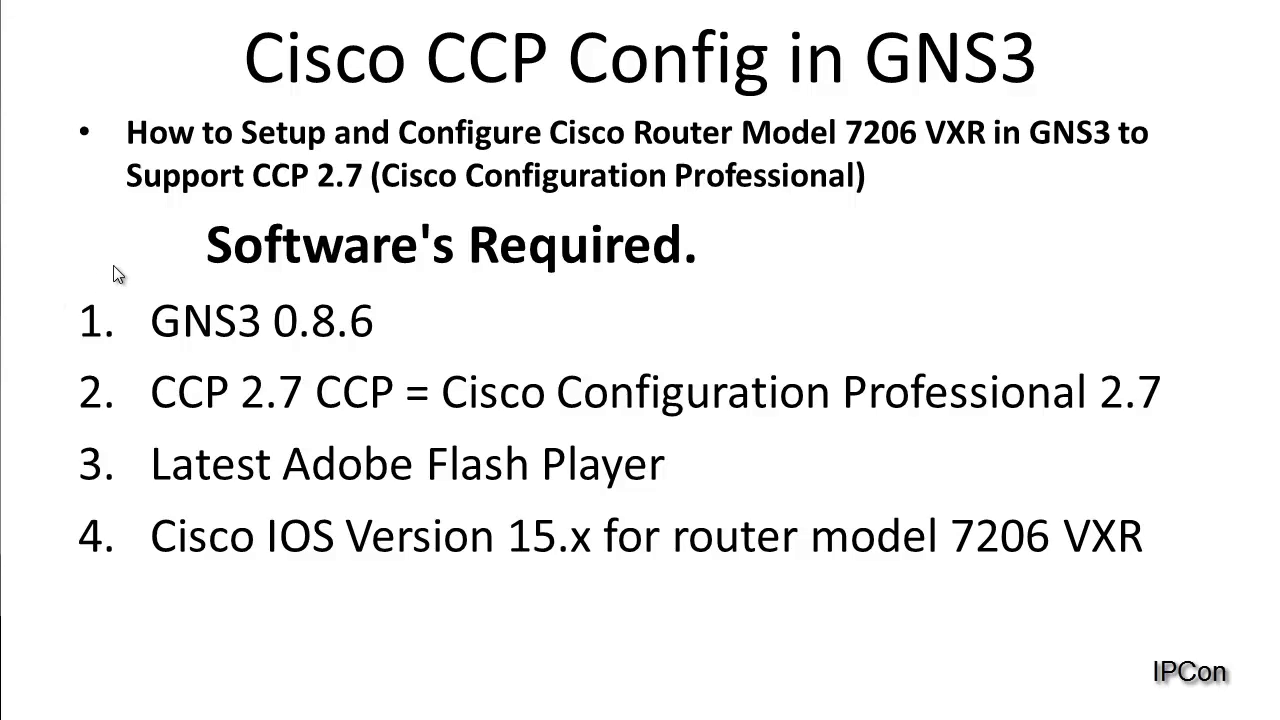
pyautogui.click(113, 265)
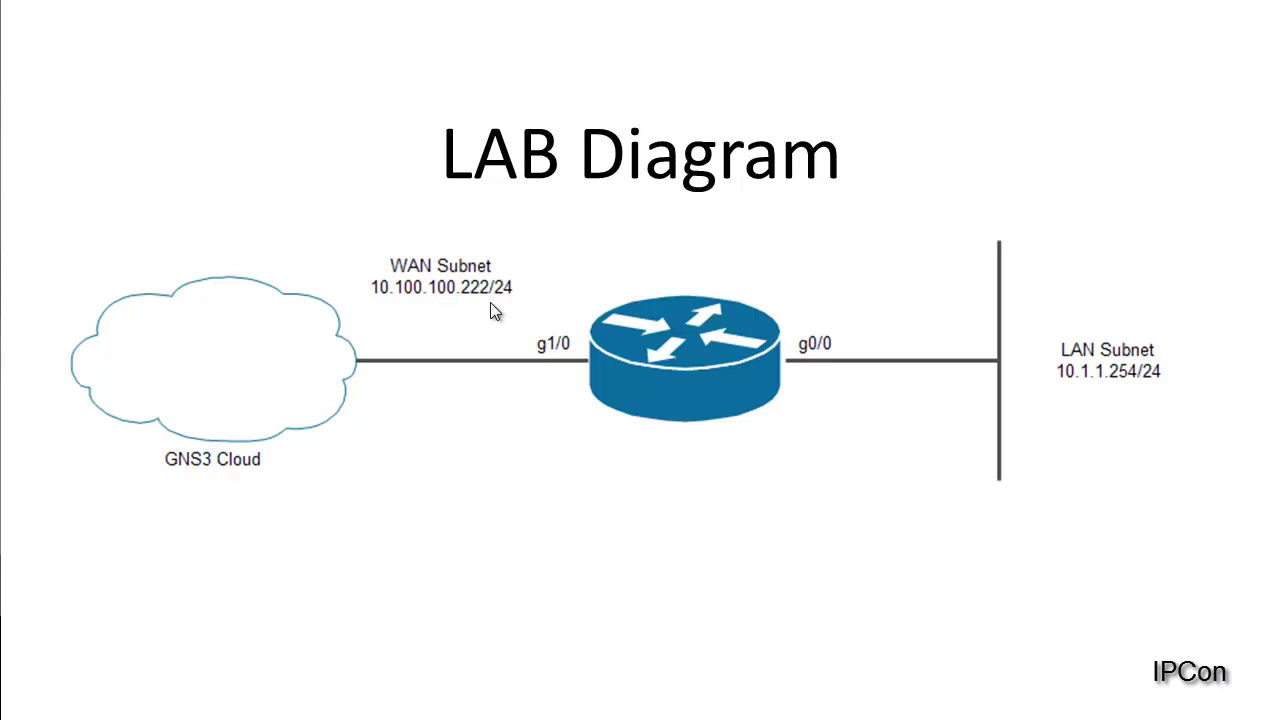
# Step: Give R1's g1/0 the address 10.100.100.222 255.255.255.0 and enable it with no shut
pyautogui.hotkey('alt', 'Tab')
pyautogui.write('i')
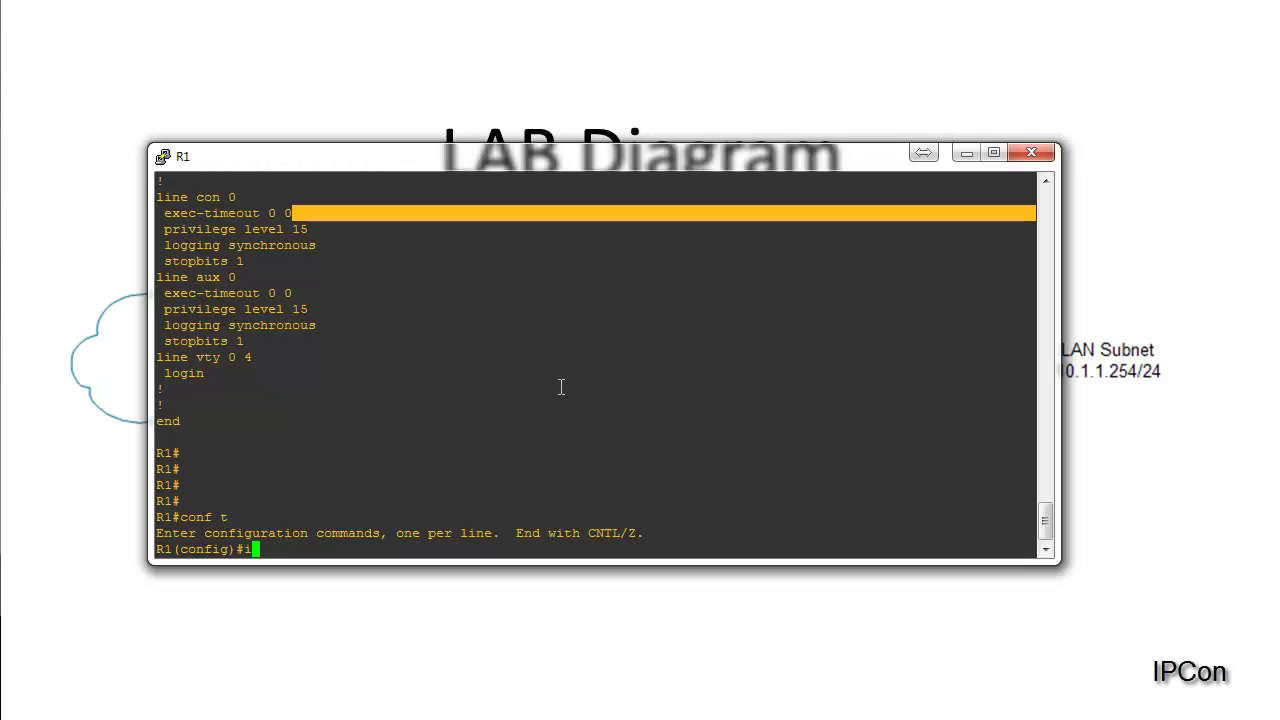
pyautogui.write('nt g1/0')
pyautogui.press('Return')
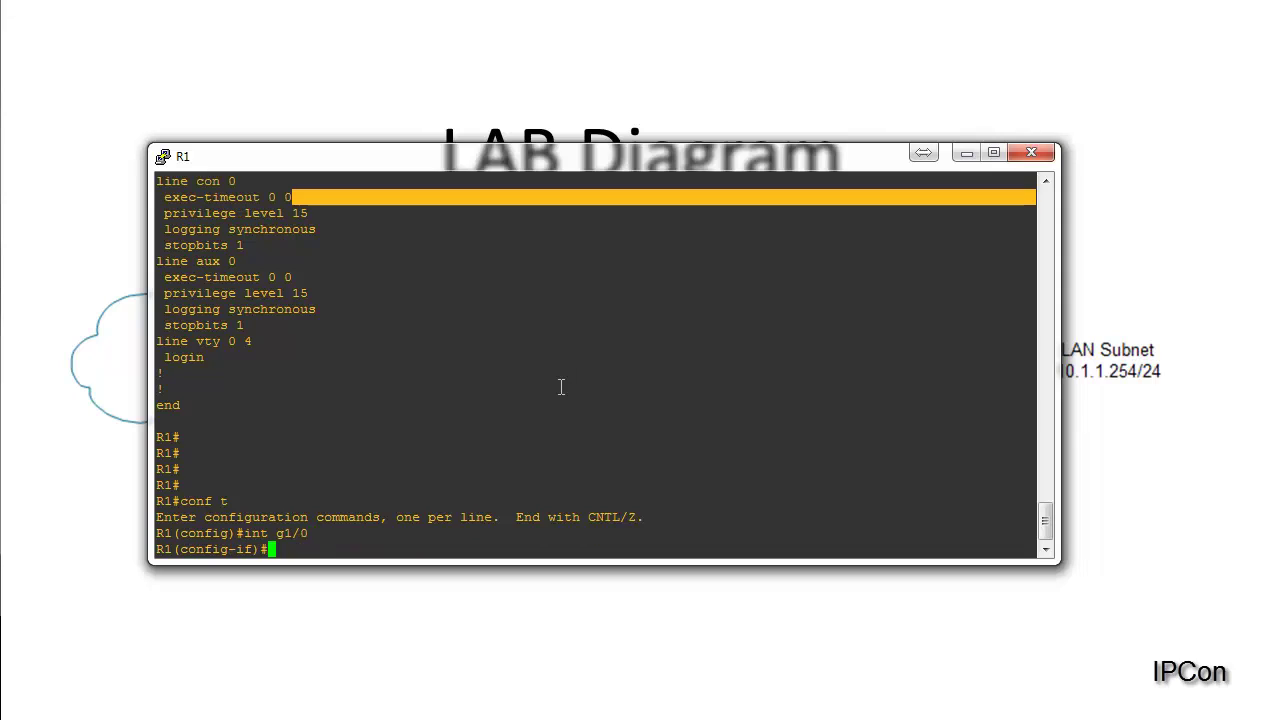
pyautogui.write('ip add 10.100.100.22')
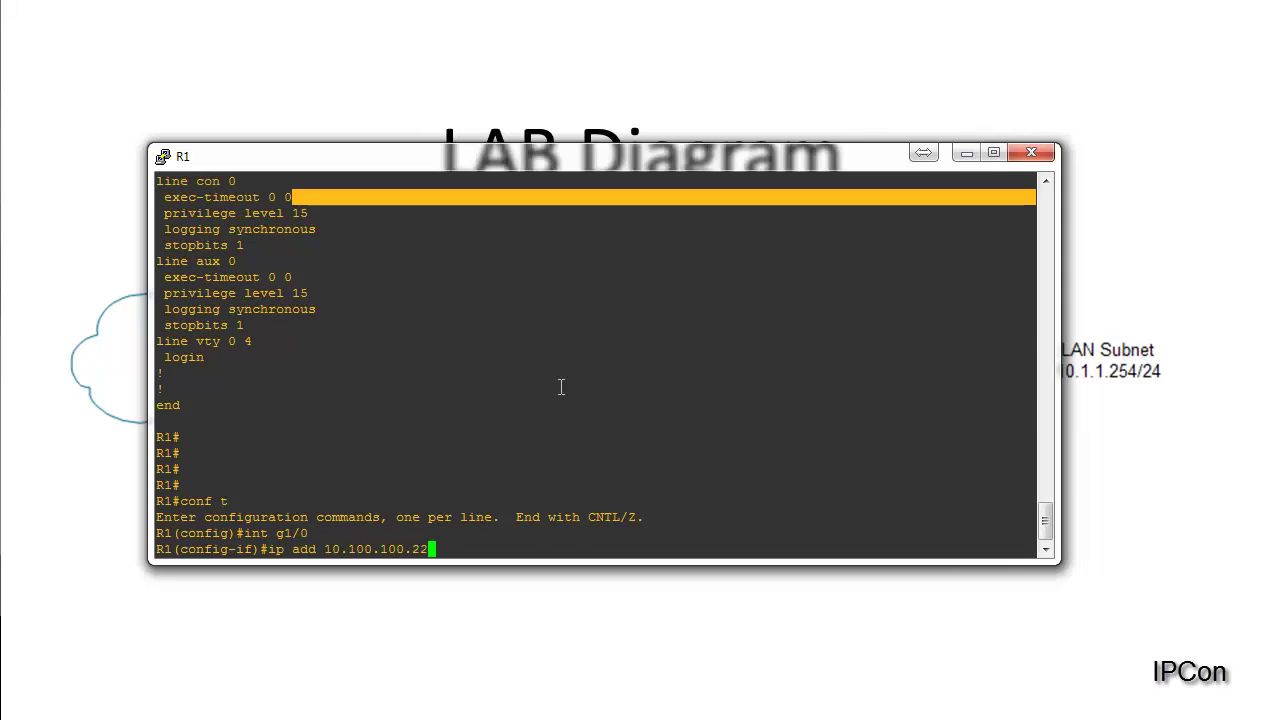
pyautogui.write('2 255.255.255.0')
pyautogui.press('Return')
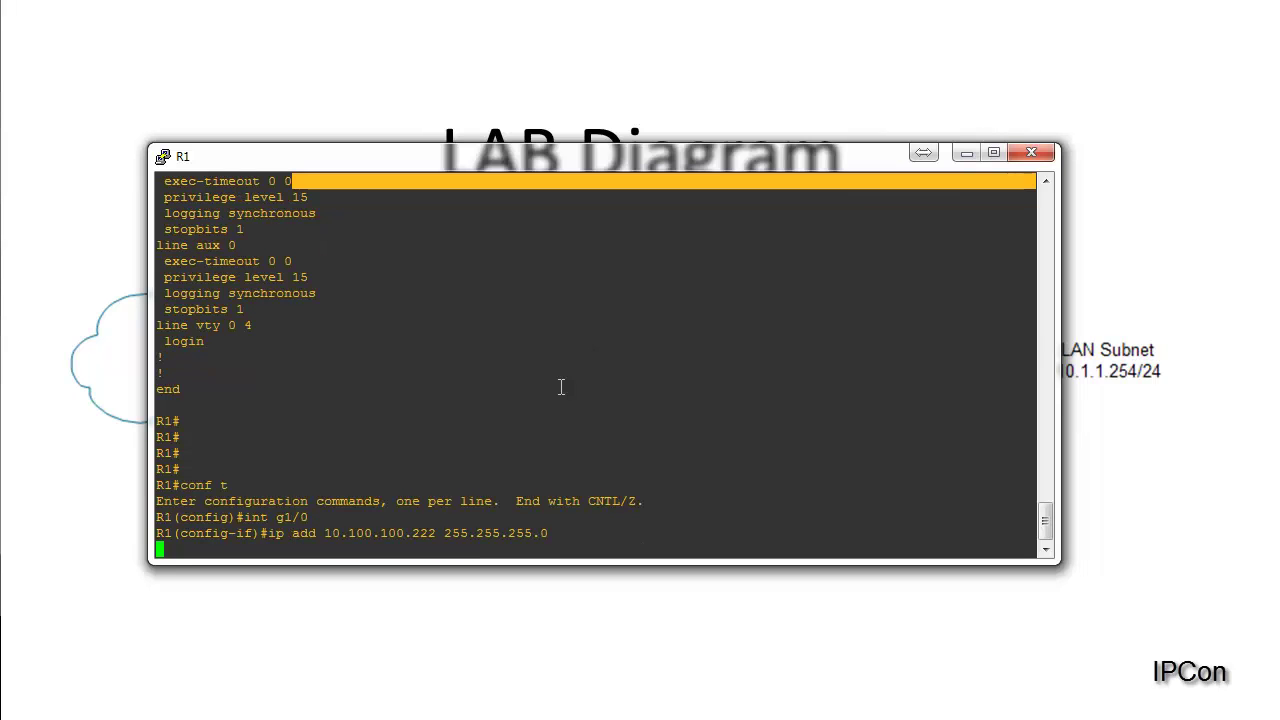
pyautogui.press('Return')
pyautogui.write('no shut')
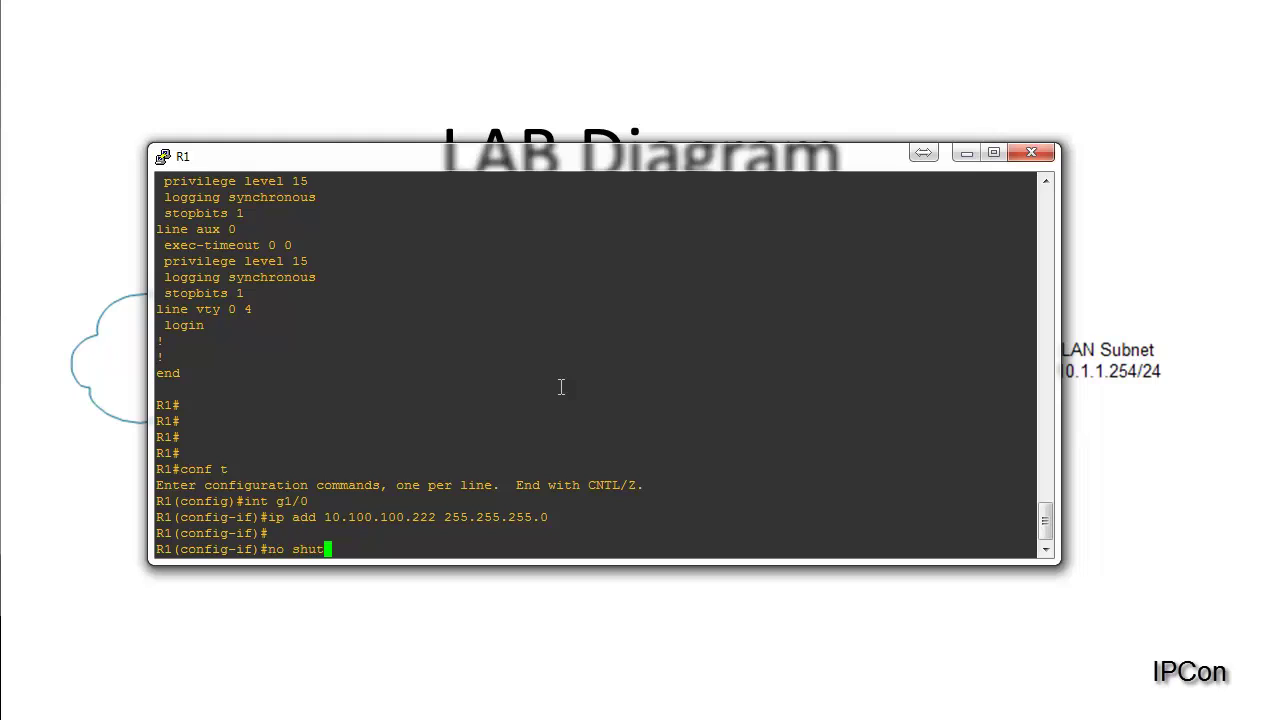
pyautogui.press('Return')
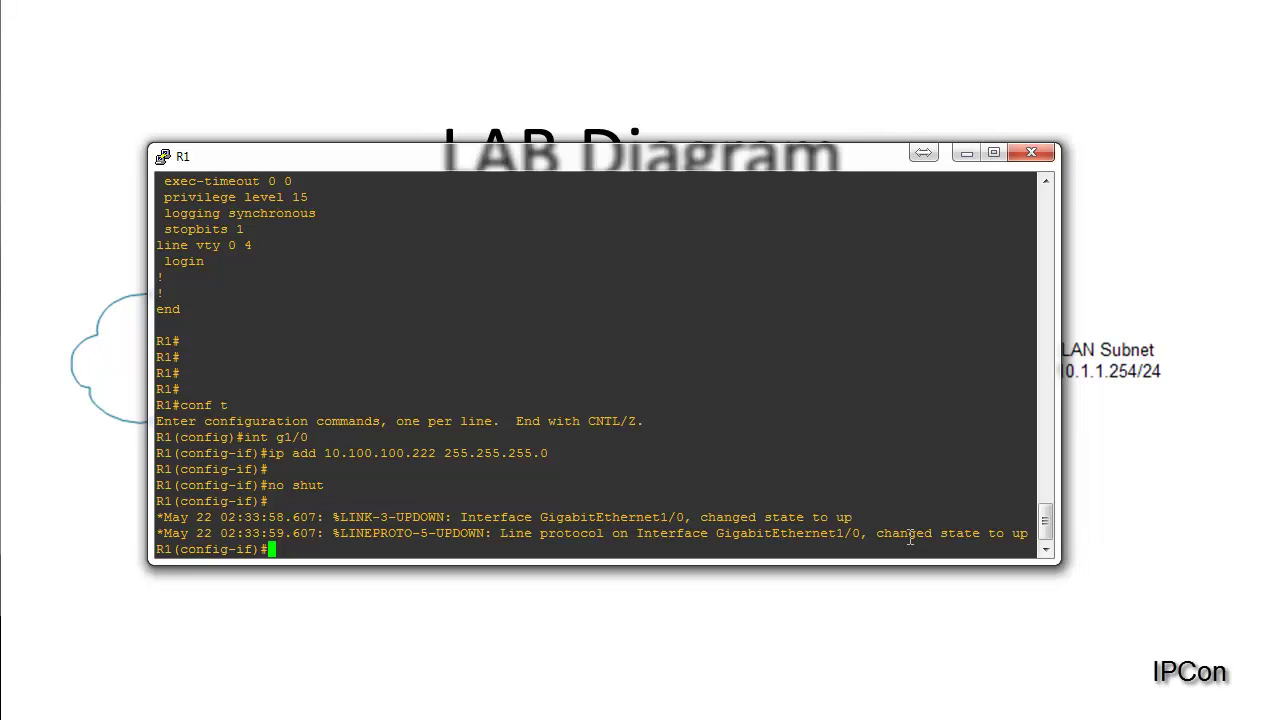
# Step: Confirm g1/0's line protocol is up and bring the host ping results over R1's console
pyautogui.moveTo(908, 533); pyautogui.dragTo(1040, 541)
pyautogui.click(810, 548)
pyautogui.hotkey('alt', 'Tab')
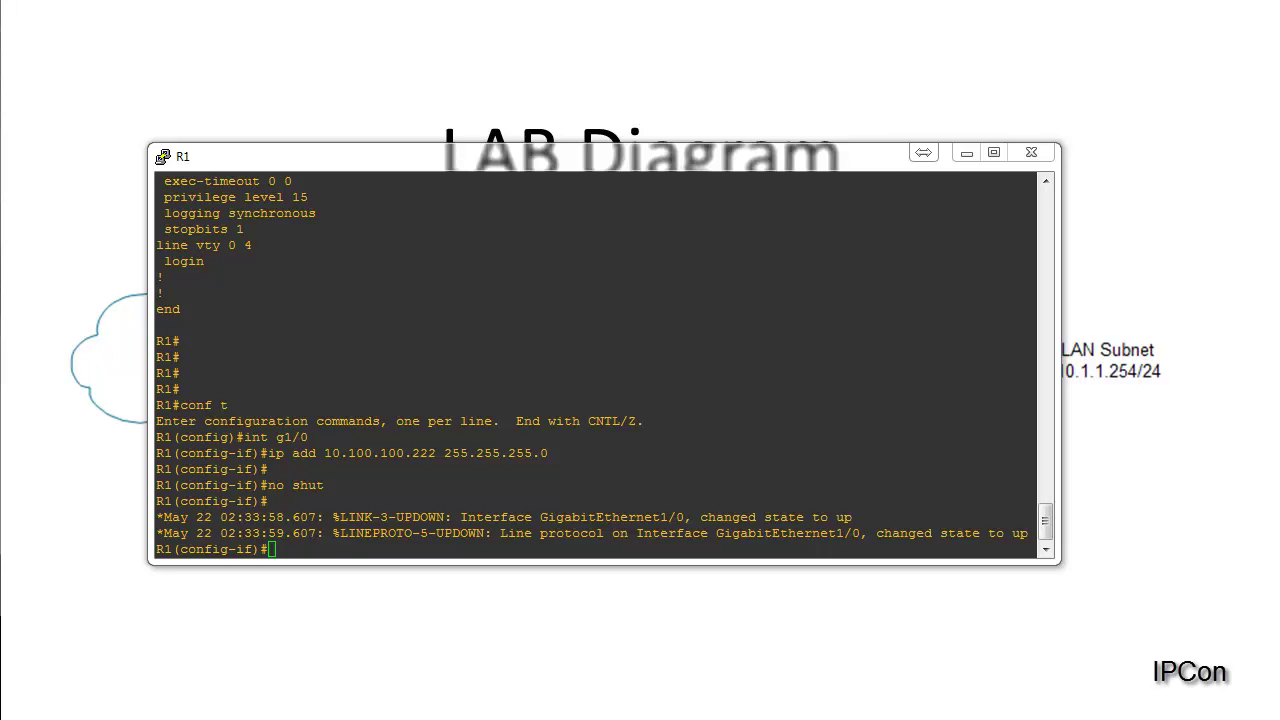
pyautogui.moveTo(60, 0); pyautogui.dragTo(556, 176)
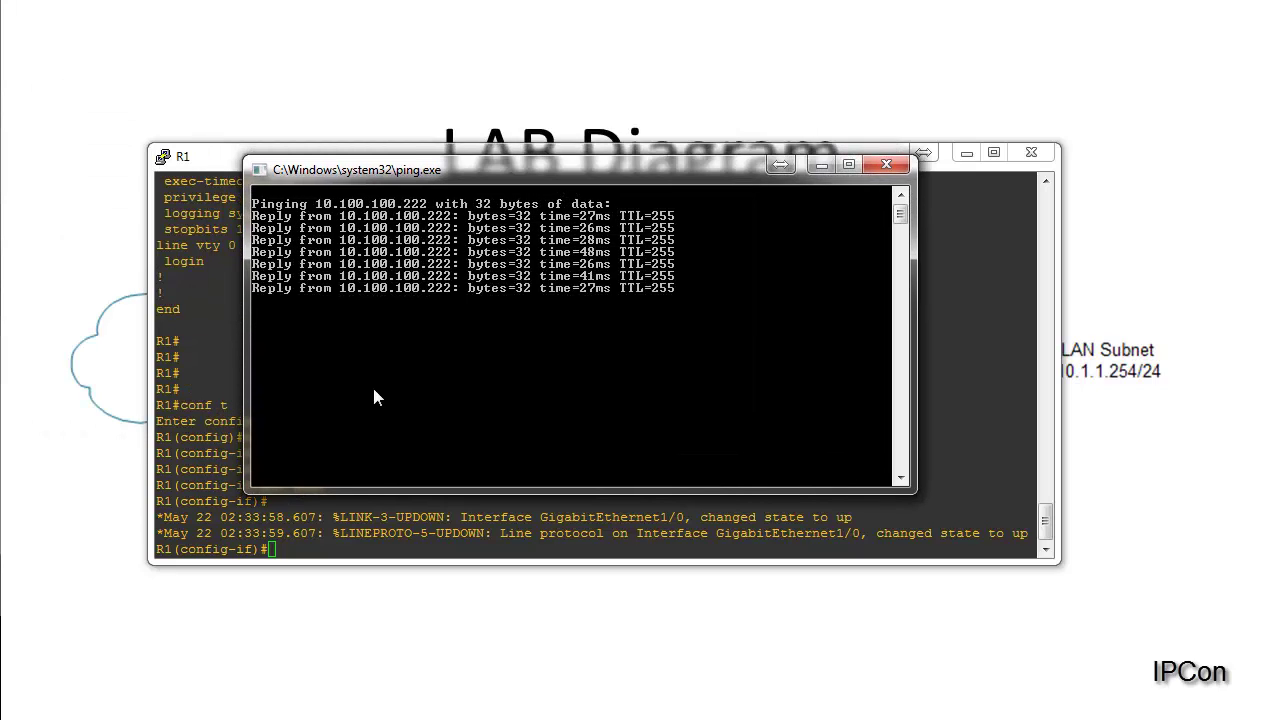
# Step: Exit R1 back to privileged mode and ping 10.100.100.51, which fails 0/5
pyautogui.click(357, 533)
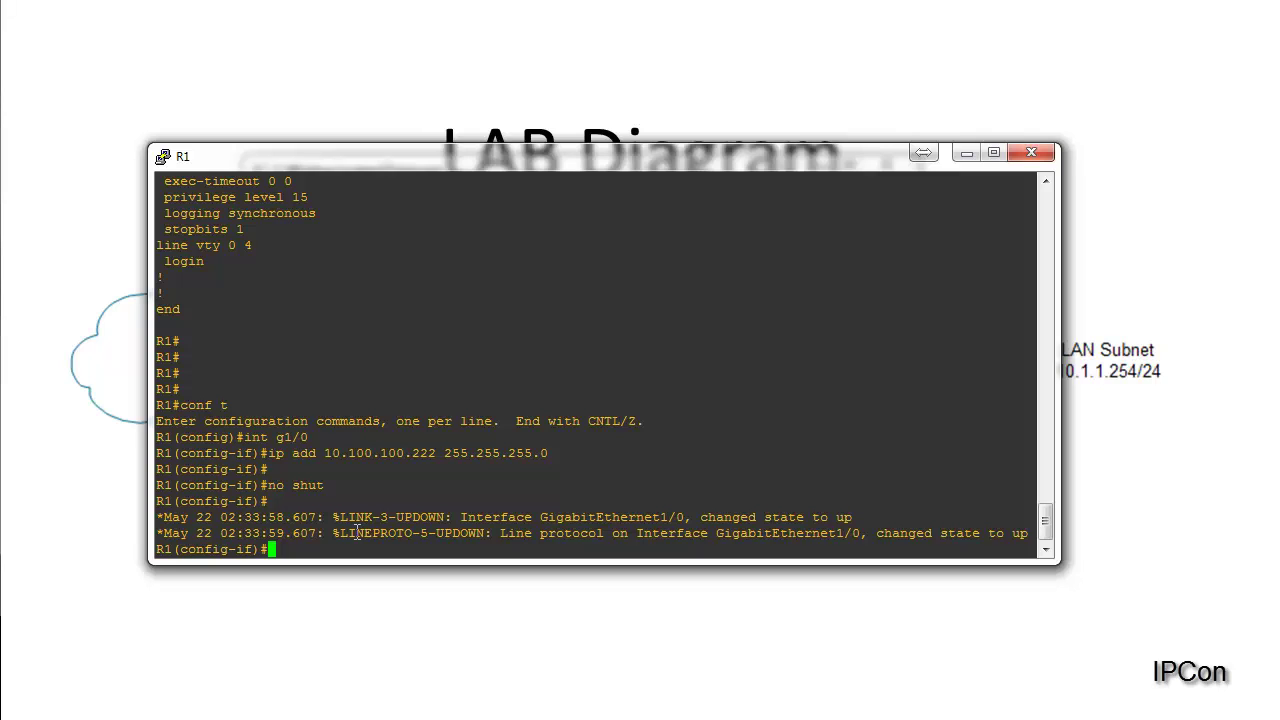
pyautogui.write('exit')
pyautogui.press('Return')
pyautogui.write('exit')
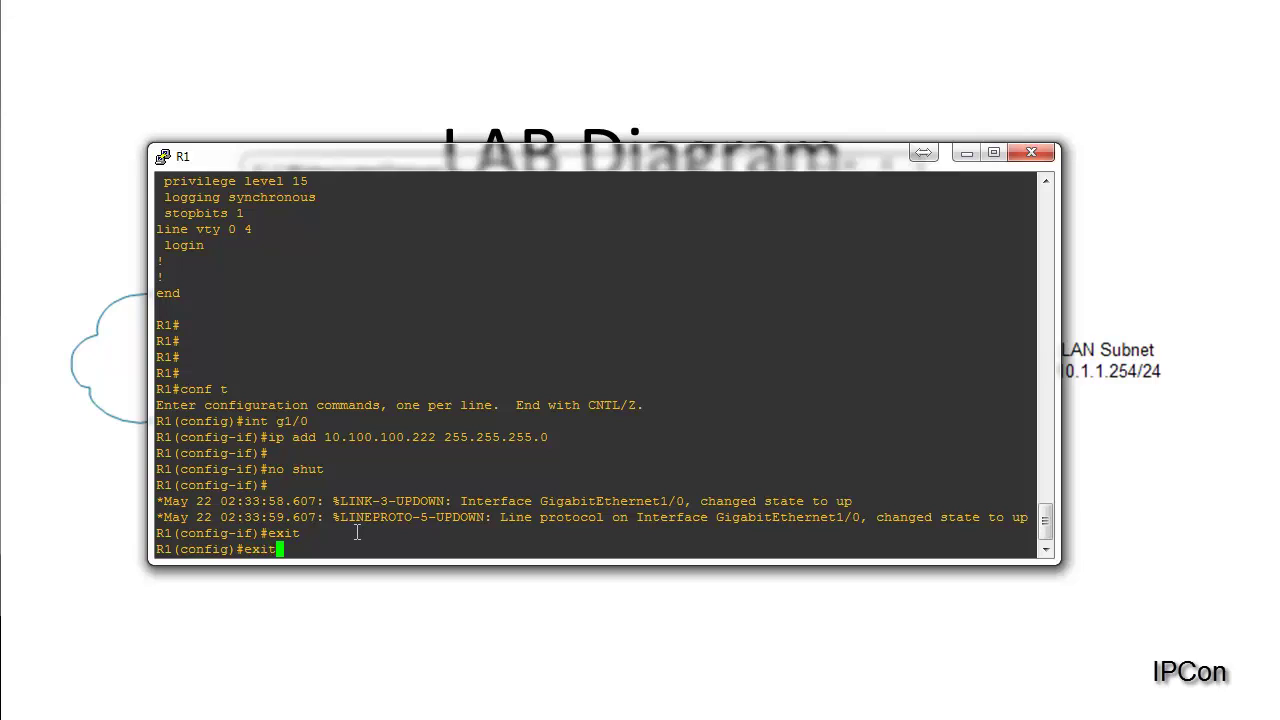
pyautogui.press('Return')
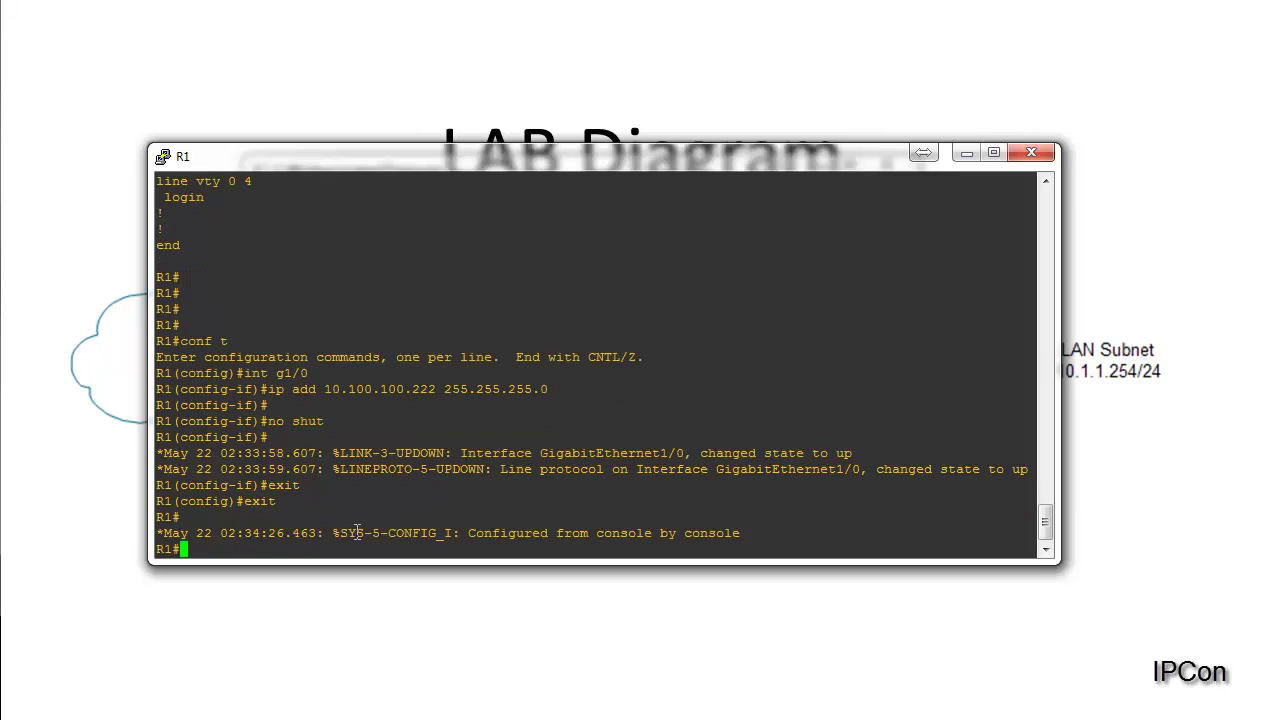
pyautogui.write('ping 10.100.100.51')
pyautogui.press('Return')
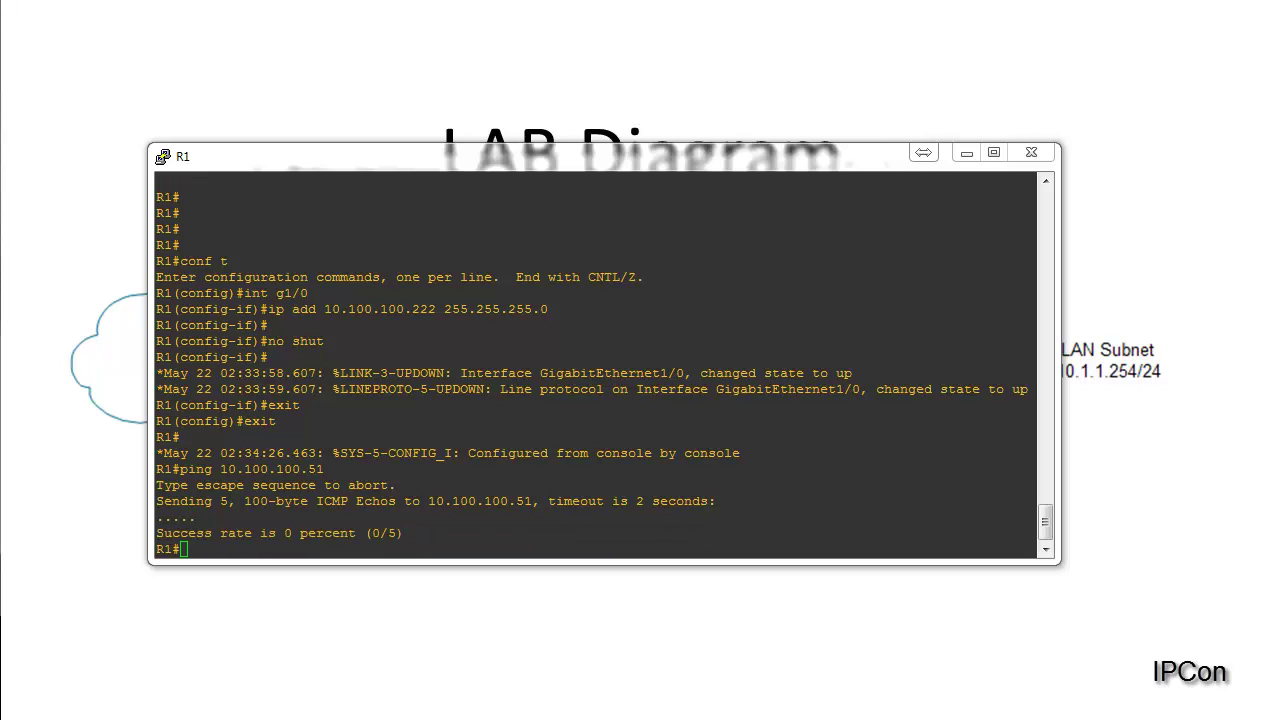
pyautogui.hotkey('alt', 'Tab')
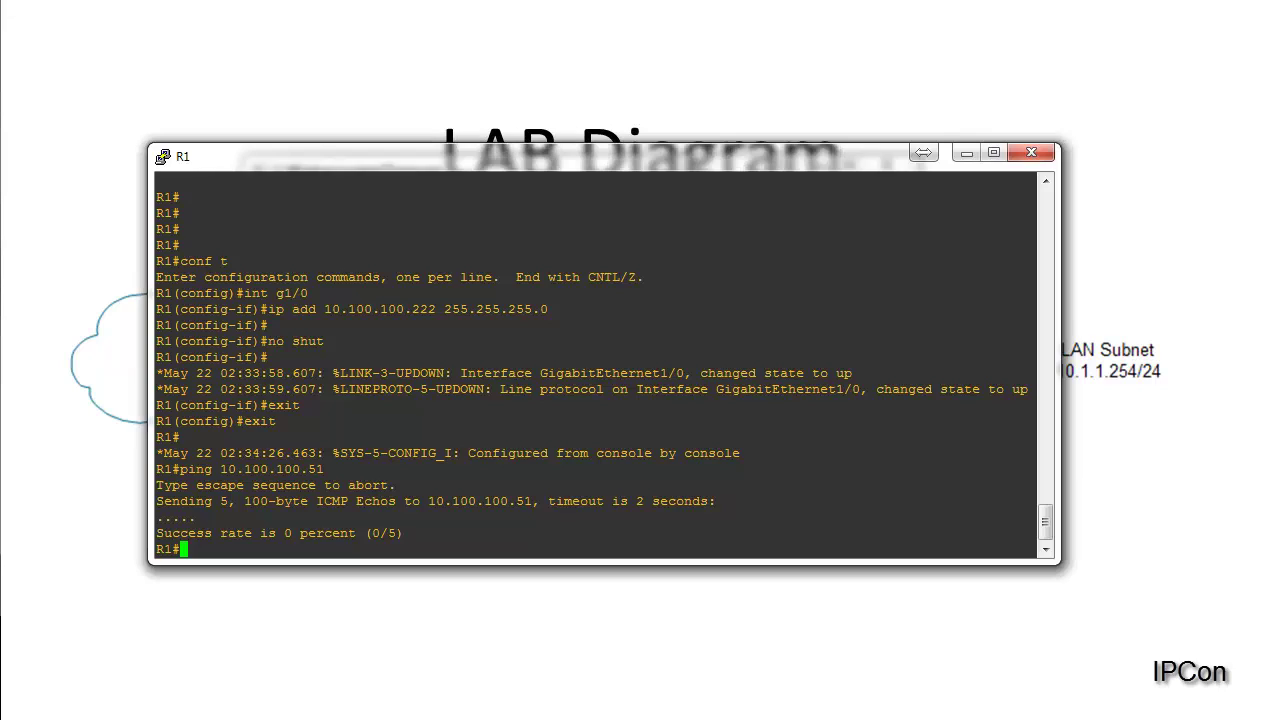
# Step: Re-run R1's ping against 10.100.100.60 instead of .51, succeeding 5/5
pyautogui.press('Up')
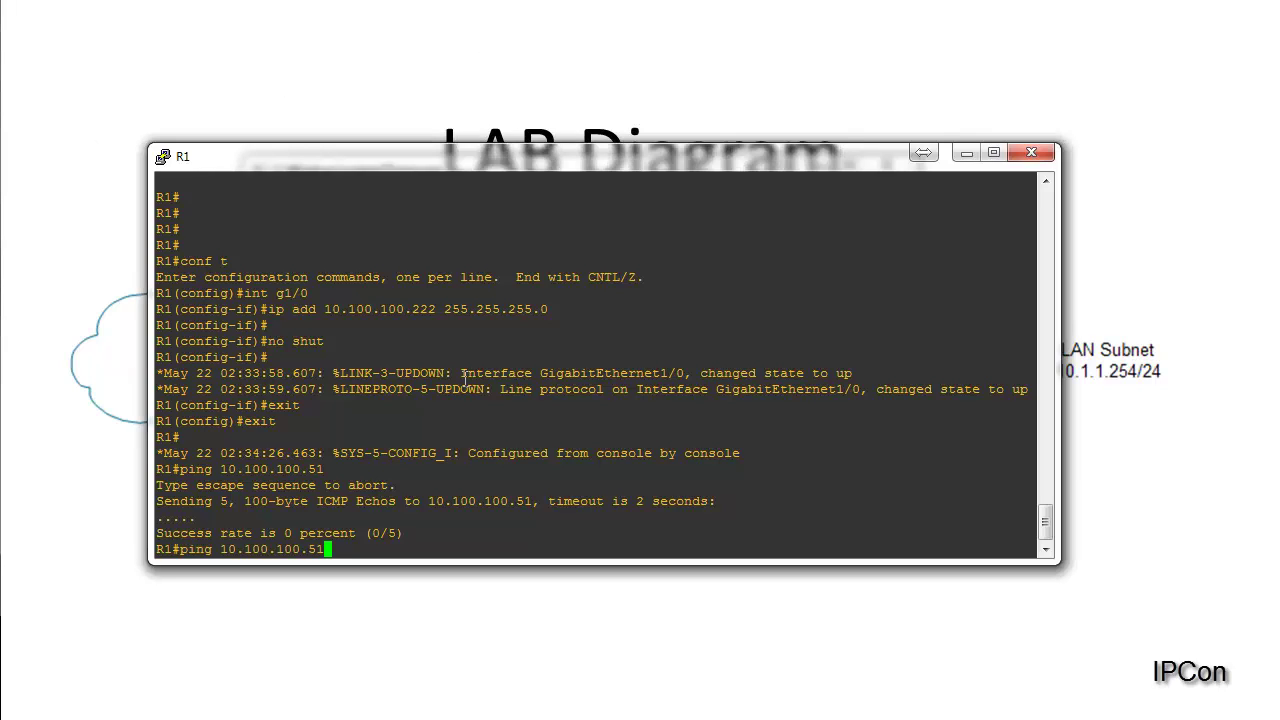
pyautogui.press('BackSpace')
pyautogui.press('BackSpace')
pyautogui.write('60')
pyautogui.press('Return')
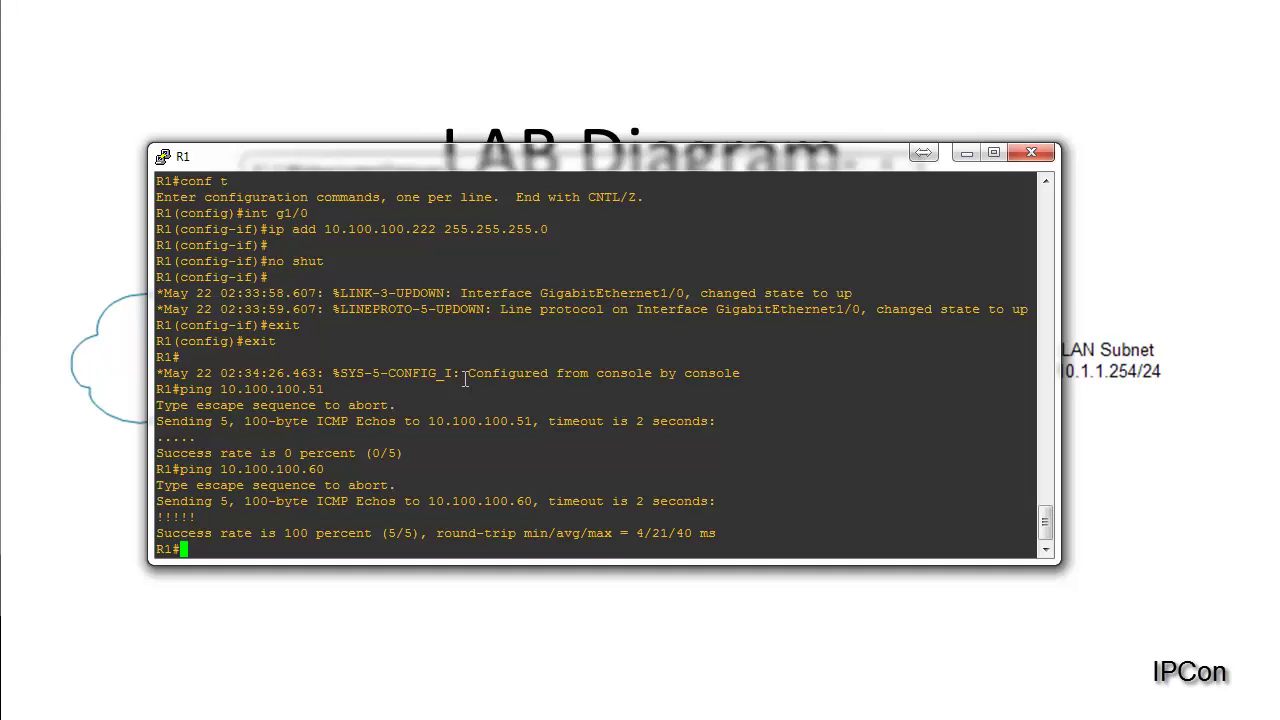
# Step: From global configuration, assign 10.1.1.254 255.255.255.0 to R1's interface g0/0
pyautogui.write('conf t')
pyautogui.press('Return')
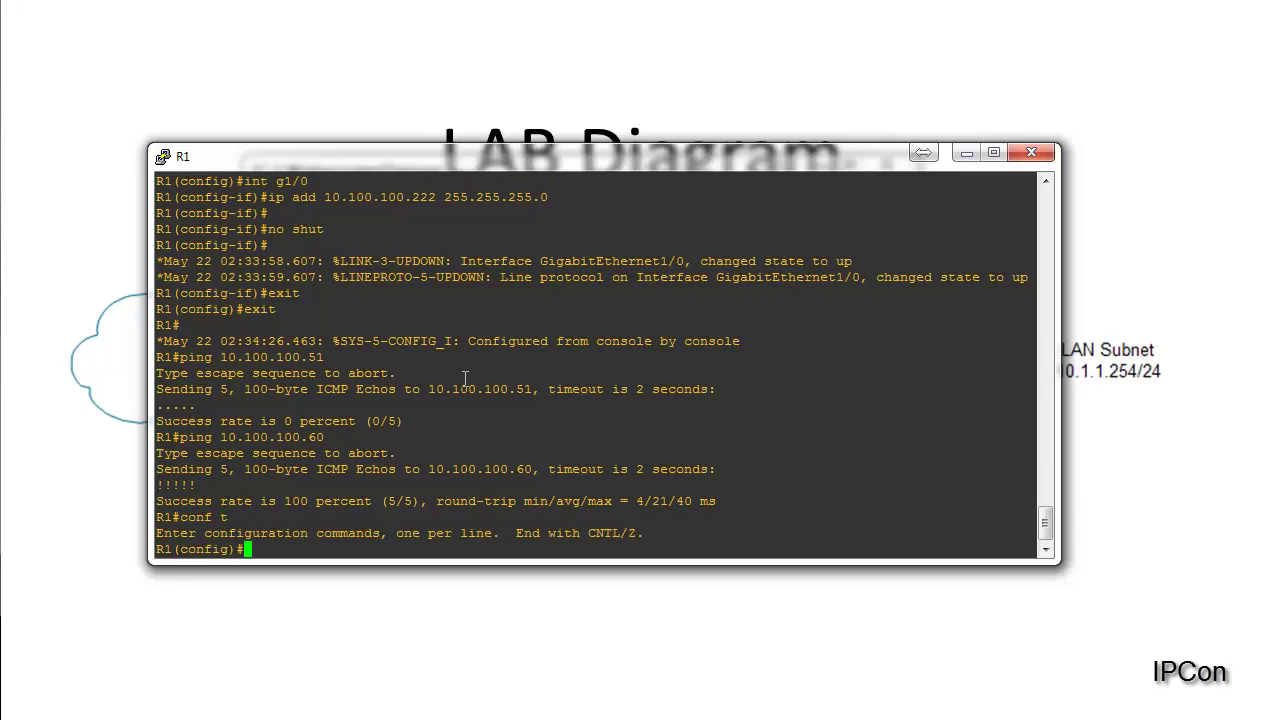
pyautogui.write('int g0/0')
pyautogui.press('Return')
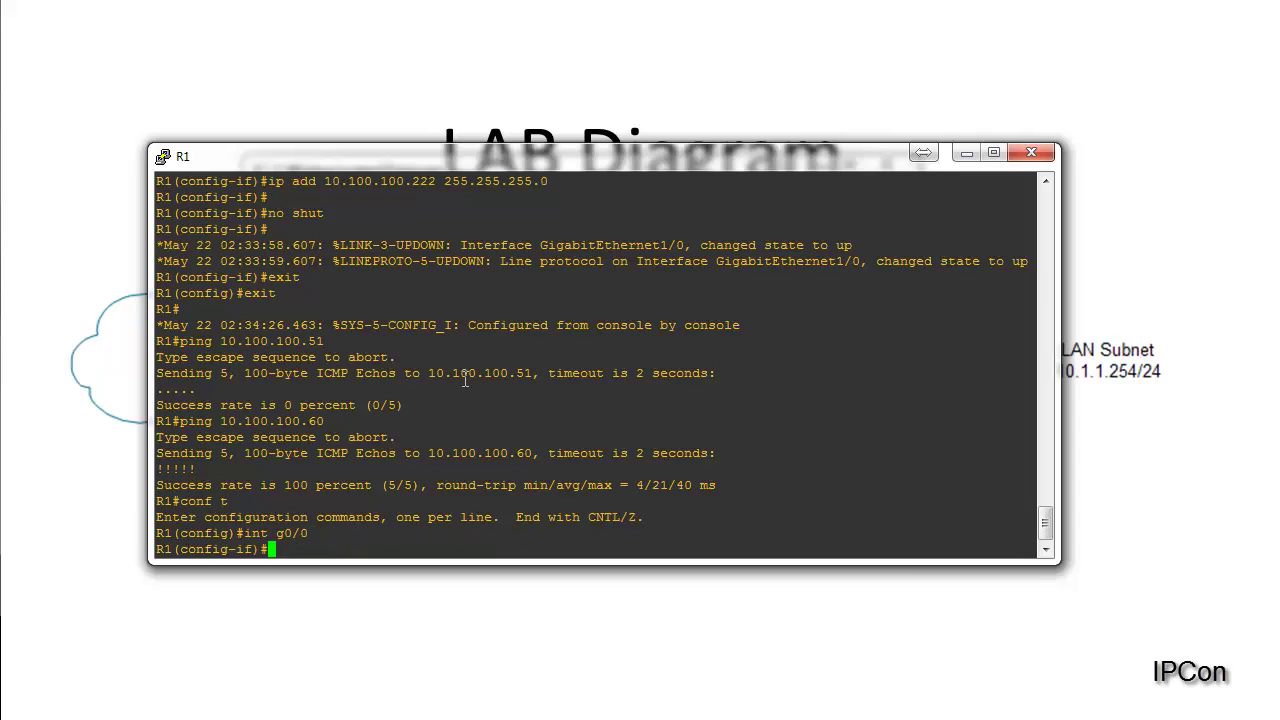
pyautogui.write('ip add 10.1.1.254 255.255.255.0')
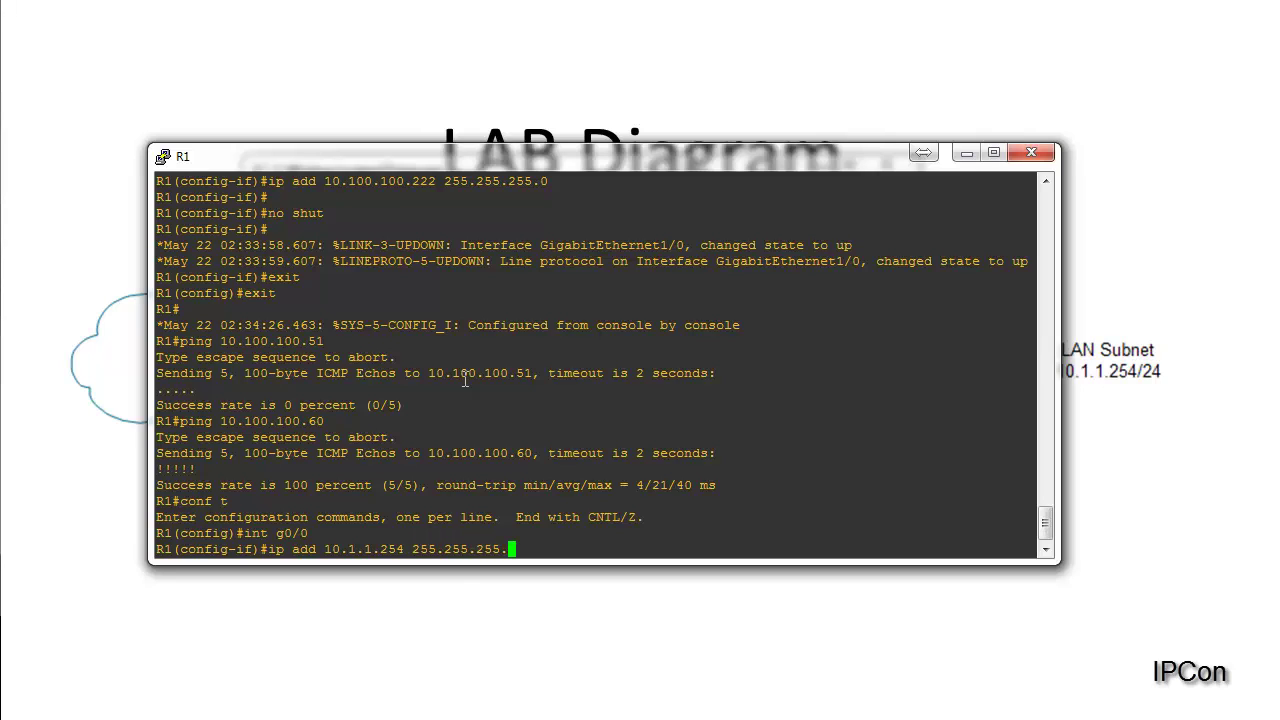
pyautogui.press('Return')
# Step: Enable g0/0 with no shut, exit the interface, and verify it changed state to up
pyautogui.press('Return')
pyautogui.press('Return')
pyautogui.press('Return')
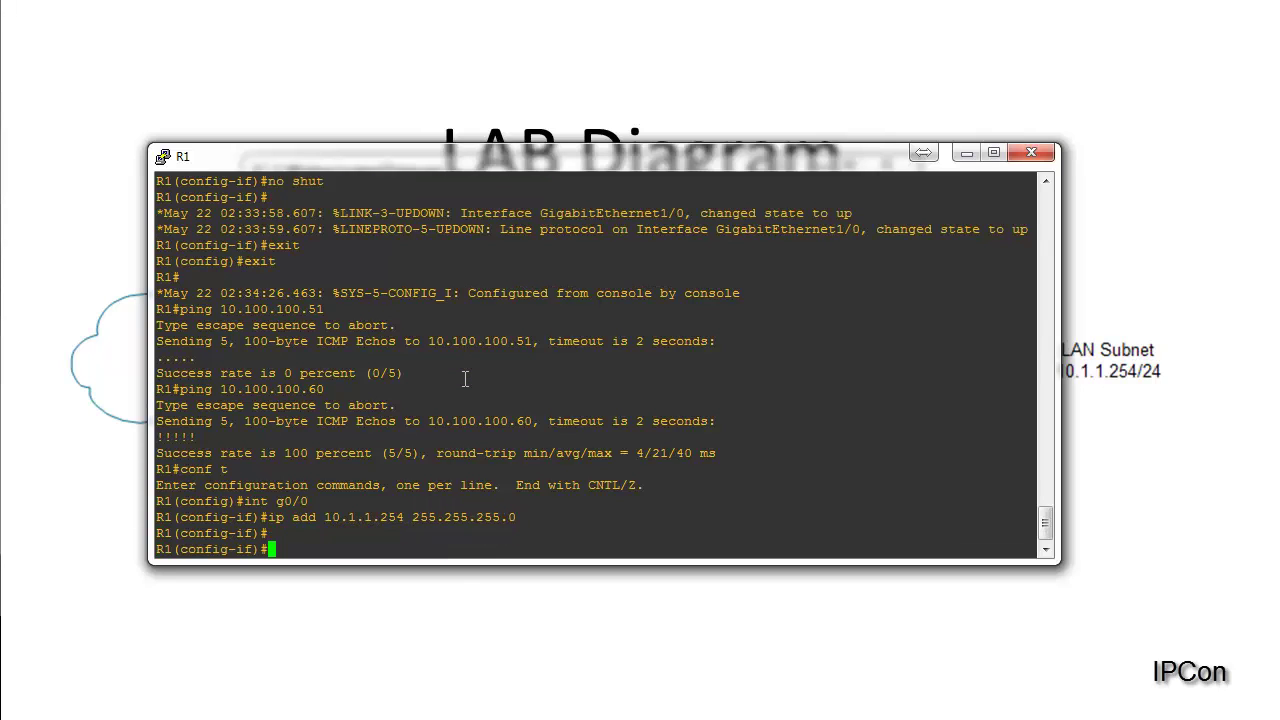
pyautogui.write('no shut')
pyautogui.press('Return')
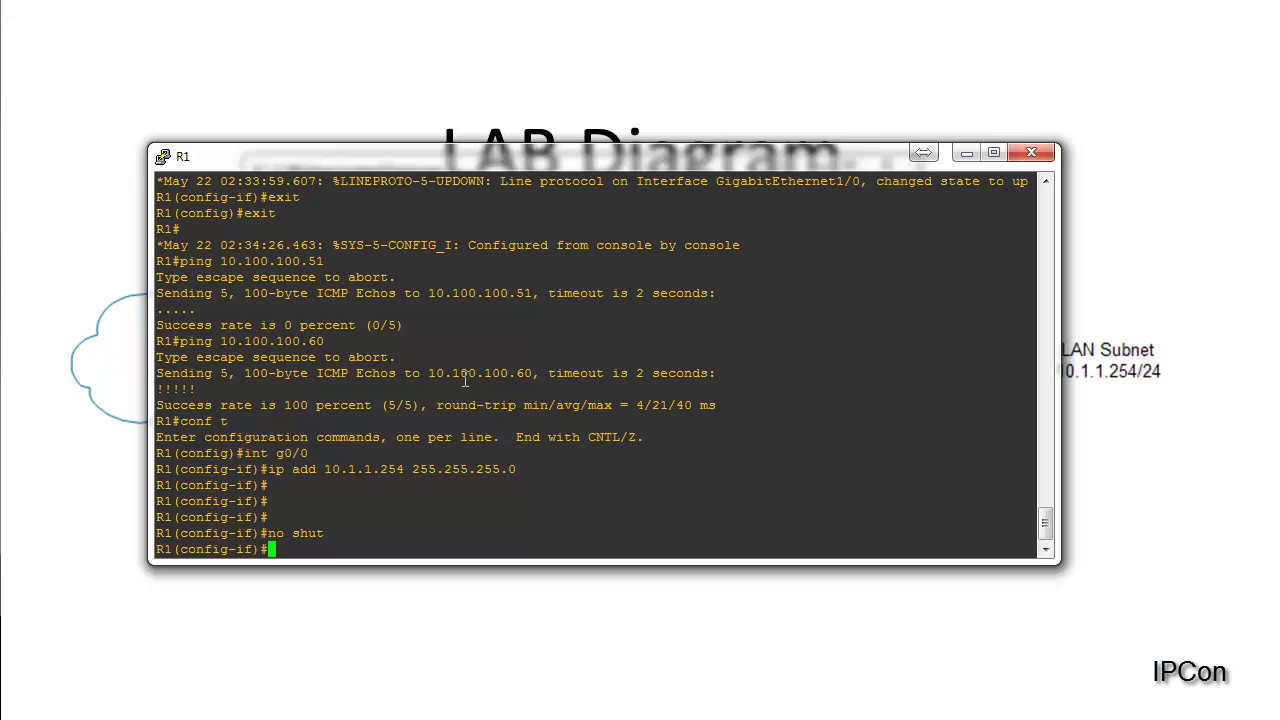
pyautogui.write('exit')
pyautogui.press('Return')
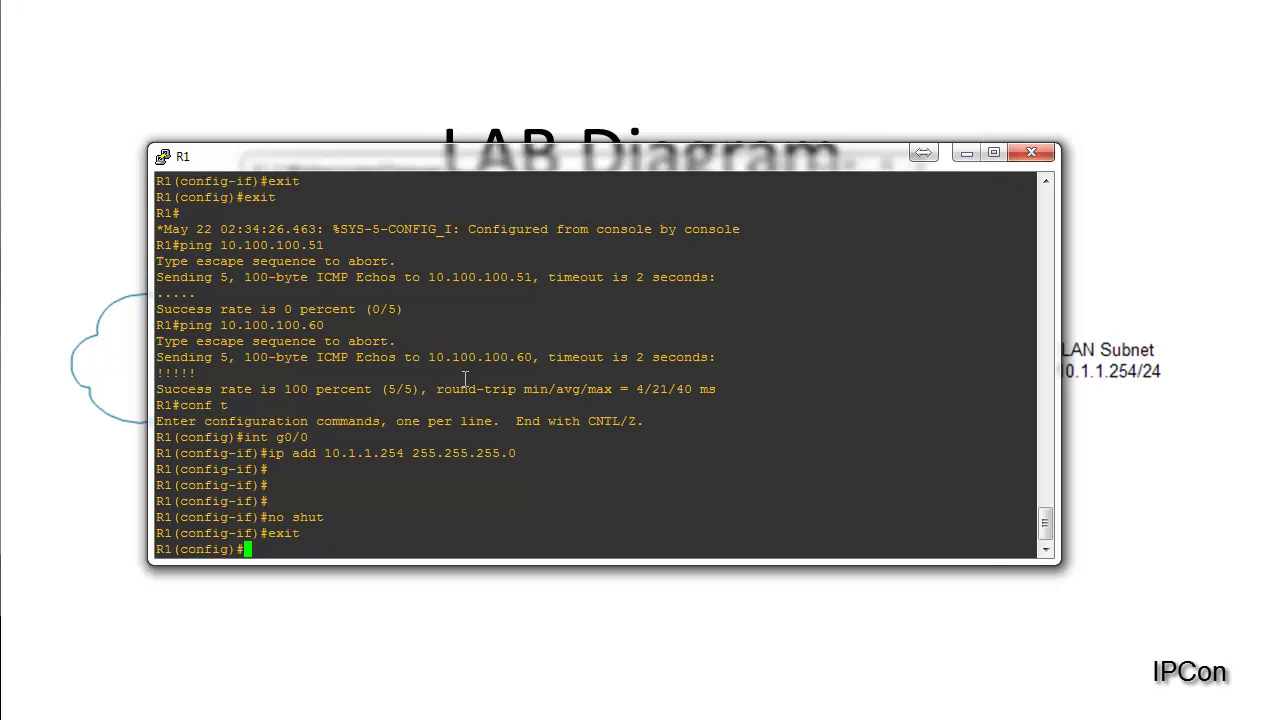
pyautogui.moveTo(866, 535); pyautogui.dragTo(742, 535)
pyautogui.moveTo(860, 500); pyautogui.dragTo(700, 501)
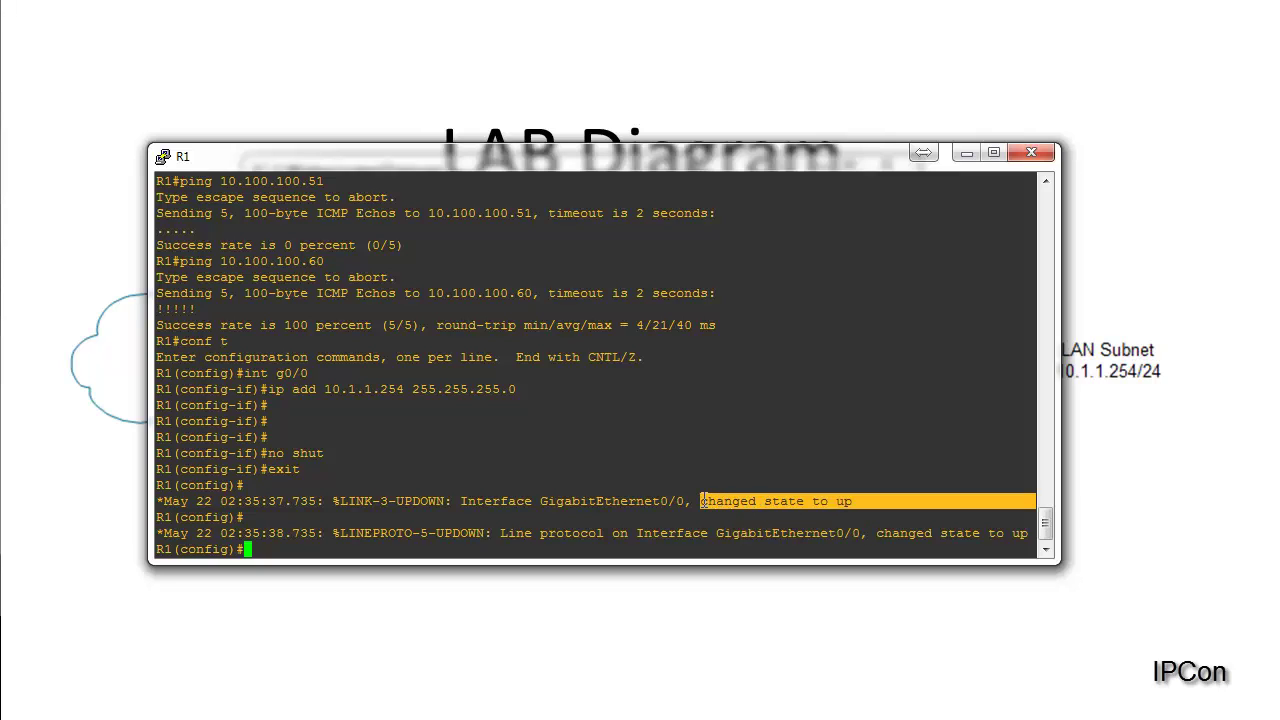
pyautogui.click(384, 525)
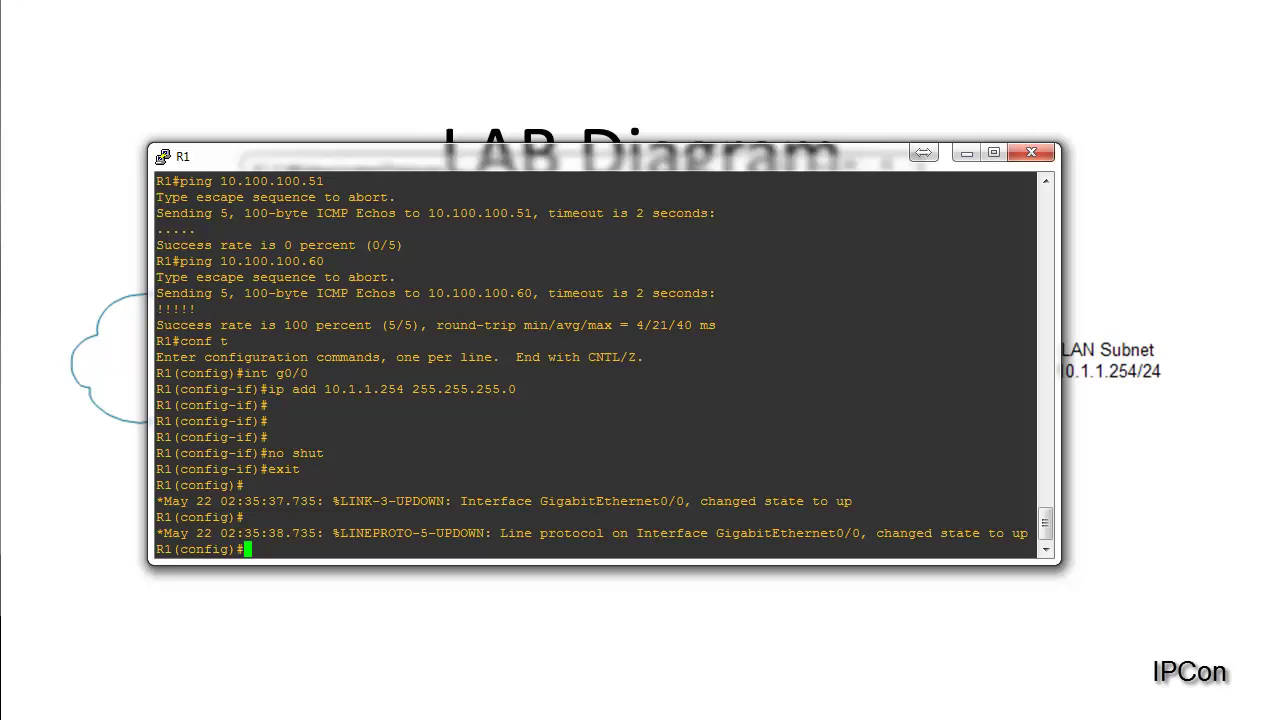
# Step: Turn on R1's HTTP server and set HTTP authentication to local
pyautogui.write('ip http server')
pyautogui.press('Return')
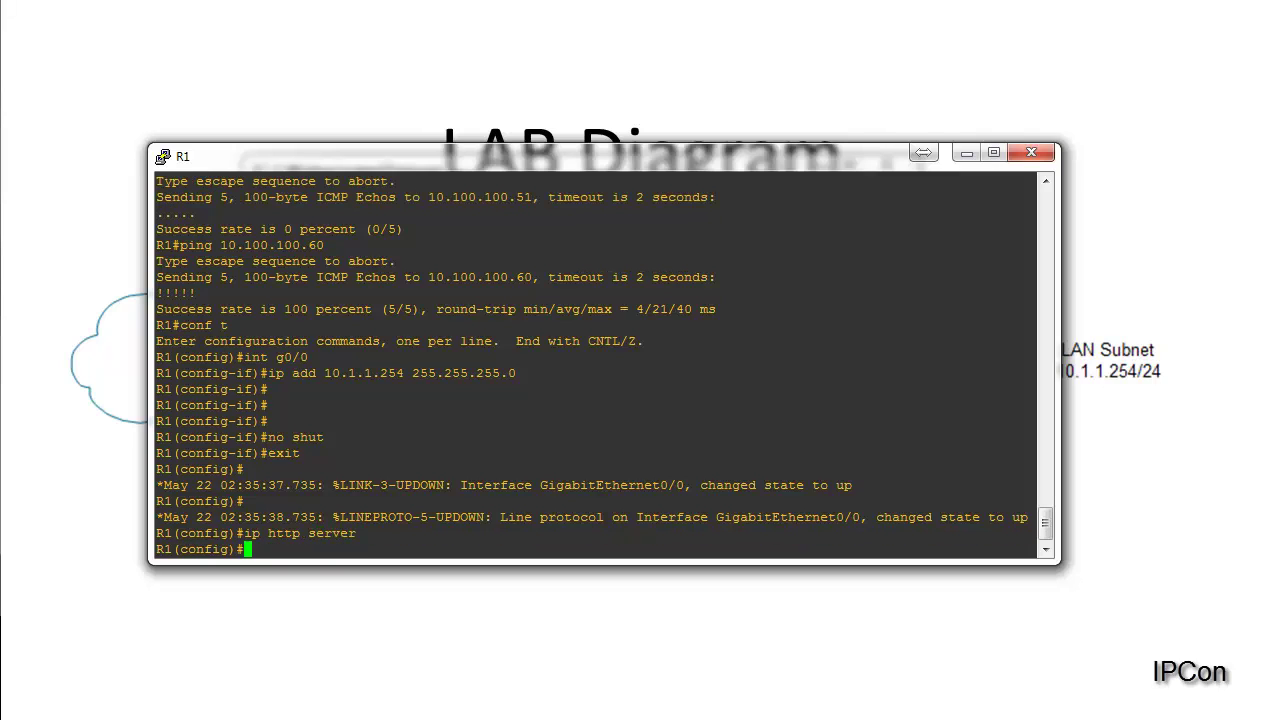
pyautogui.write('ip http au')
pyautogui.press('Tab')
pyautogui.write('loca')
pyautogui.press('Tab')
pyautogui.press('Return')
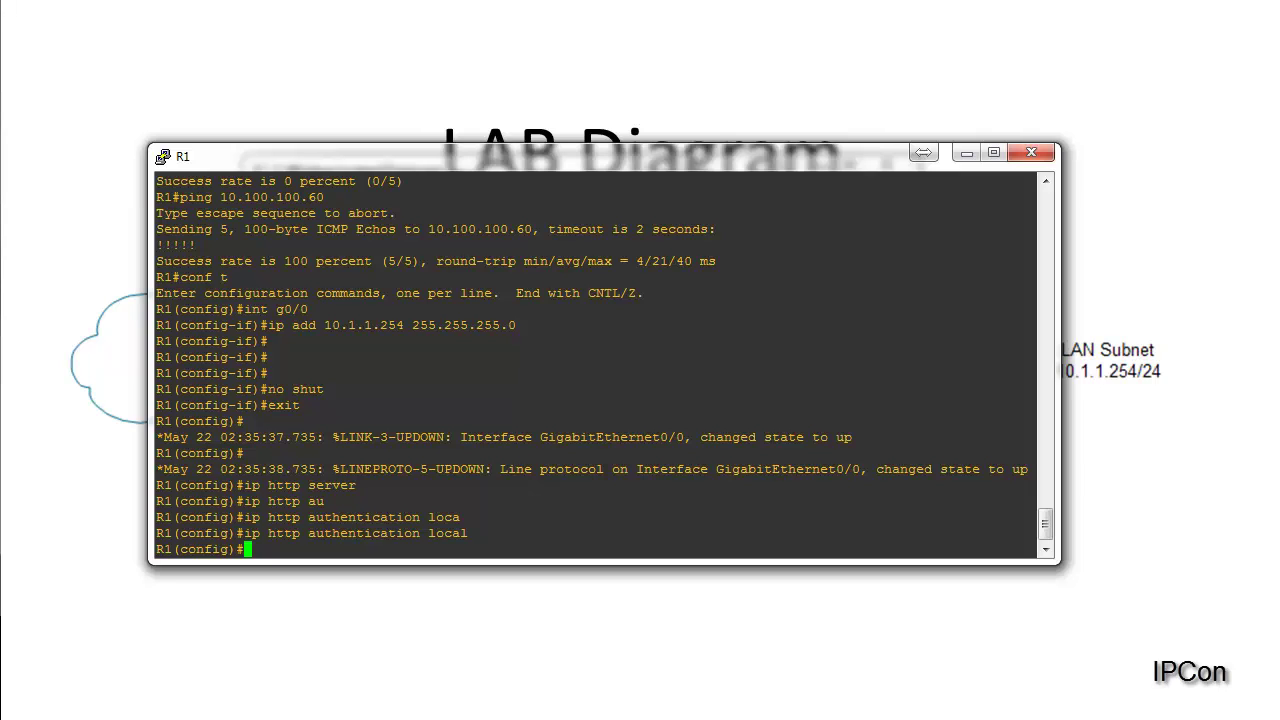
# Step: Create local user admin with privilege 15 and a secret password
pyautogui.write('username admin pri')
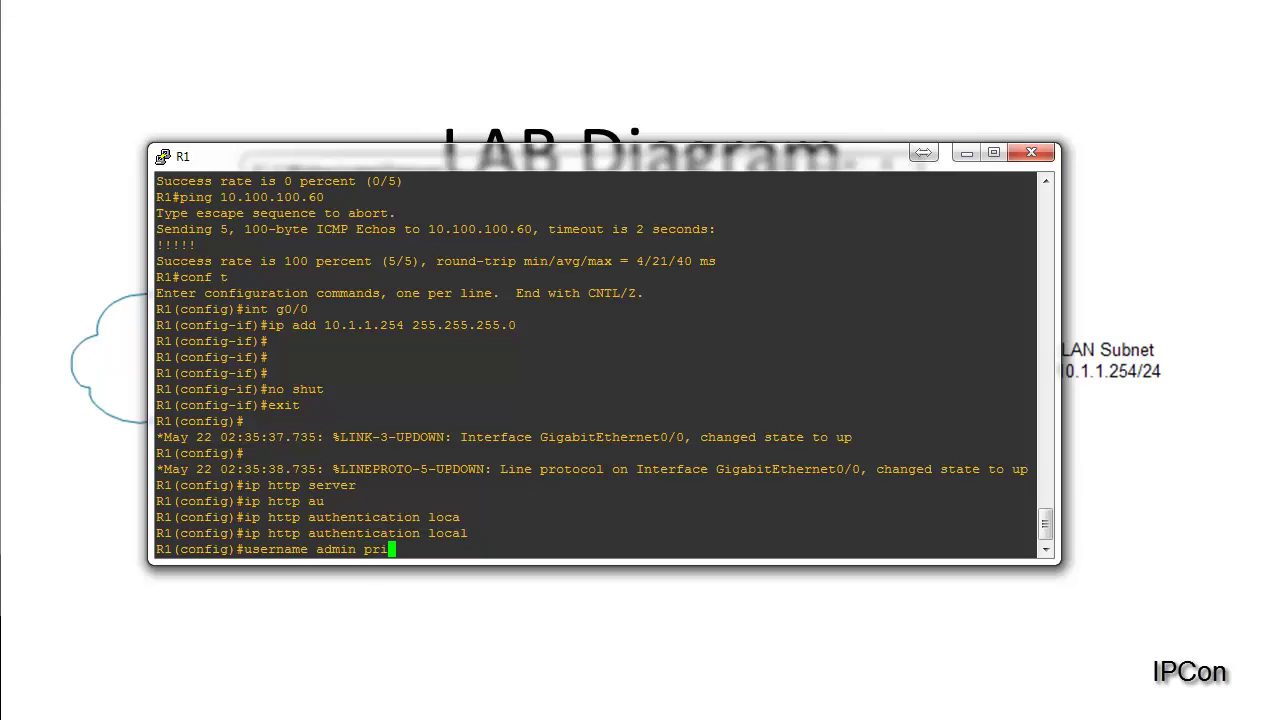
pyautogui.press('Tab')
pyautogui.write('15 ')
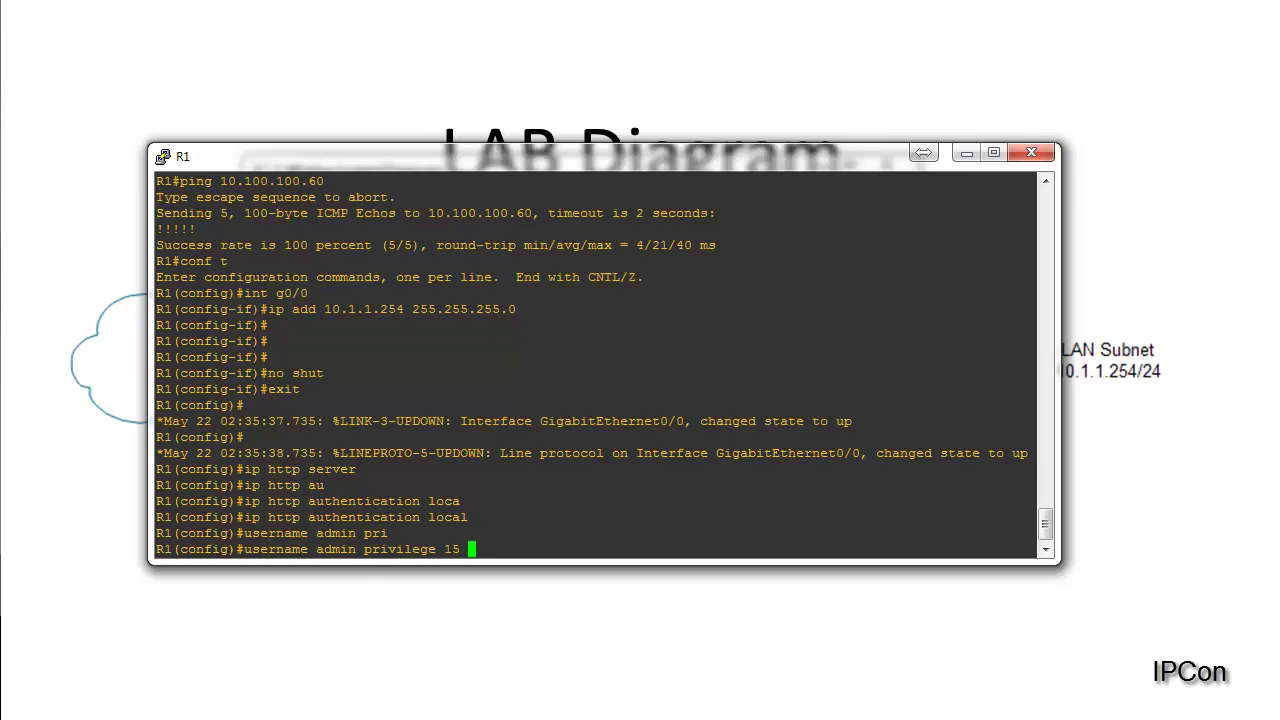
pyautogui.write('se')
pyautogui.press('Tab')
pyautogui.write('cisco')
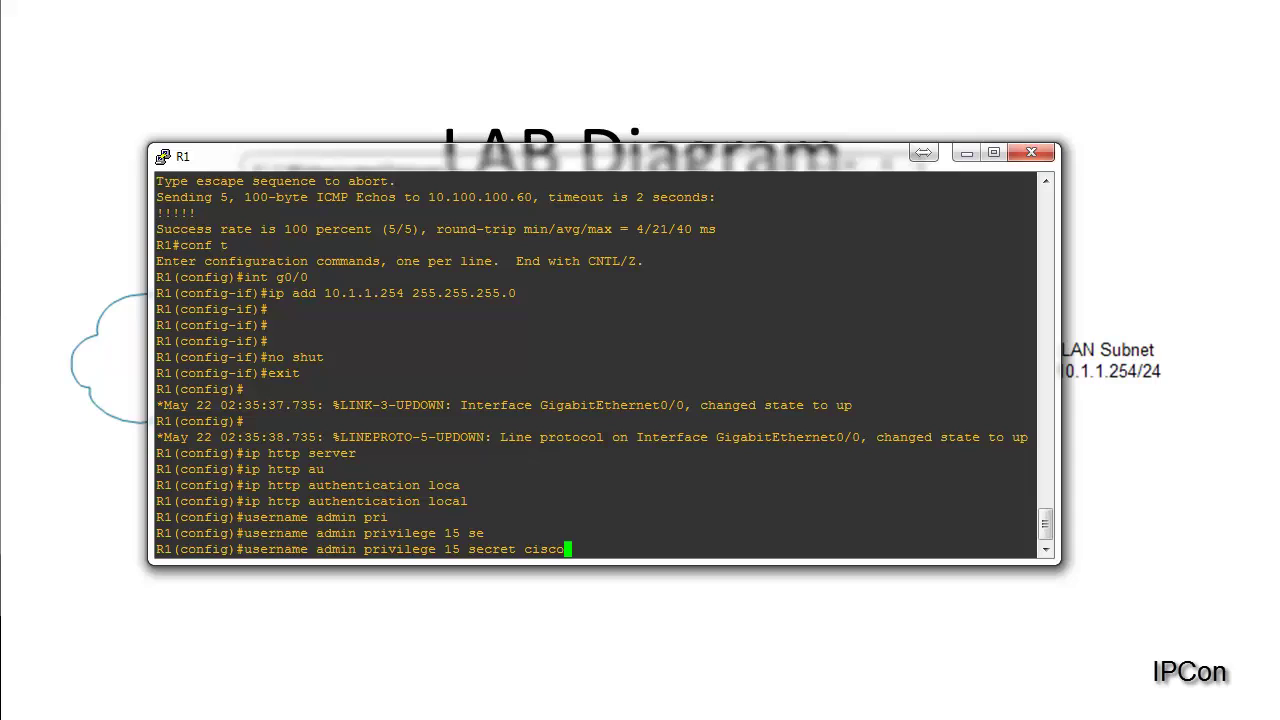
pyautogui.press('Return')
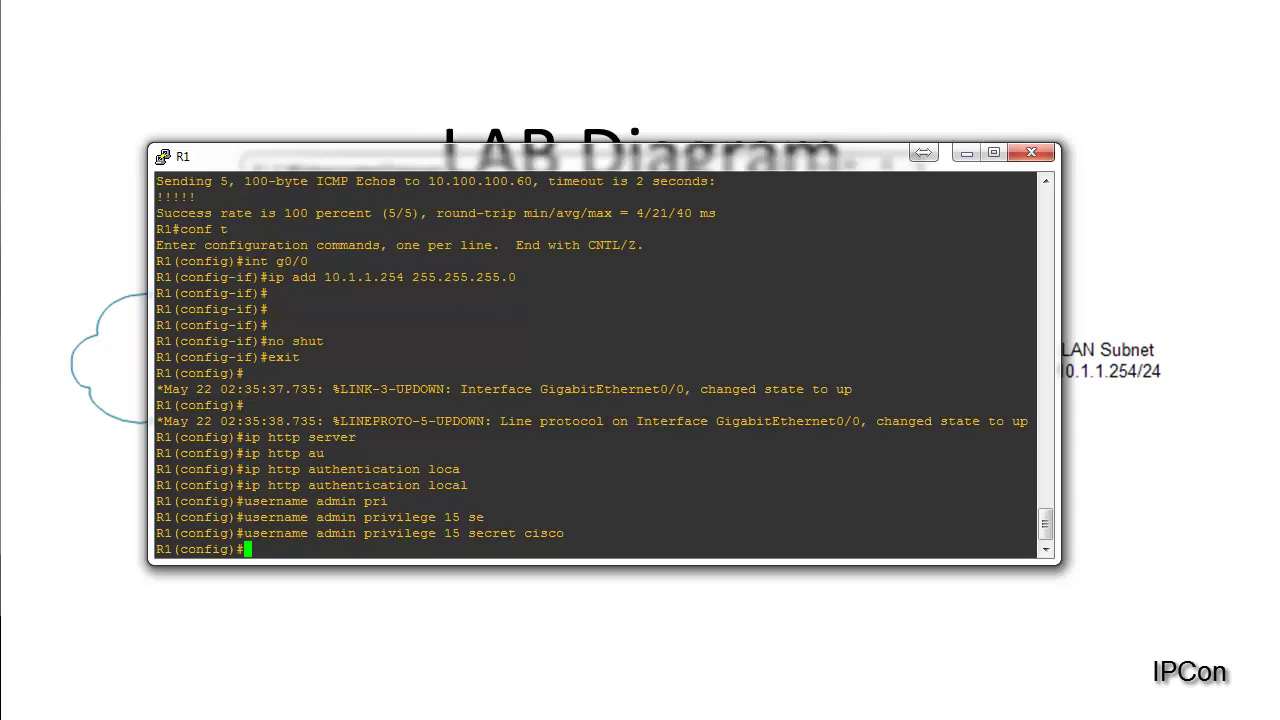
# Step: Set R1's enable secret password
pyautogui.write('e')
pyautogui.write('n')
pyautogui.press('Tab')
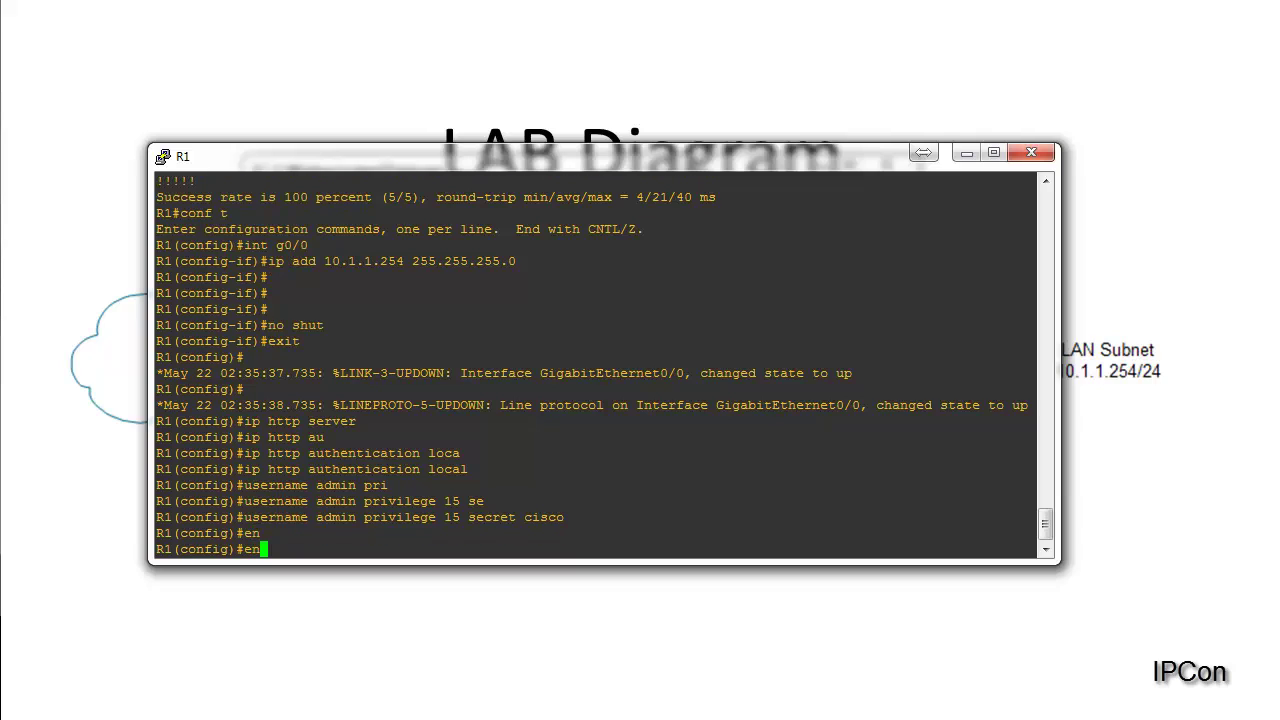
pyautogui.write('ab')
pyautogui.press('Tab')
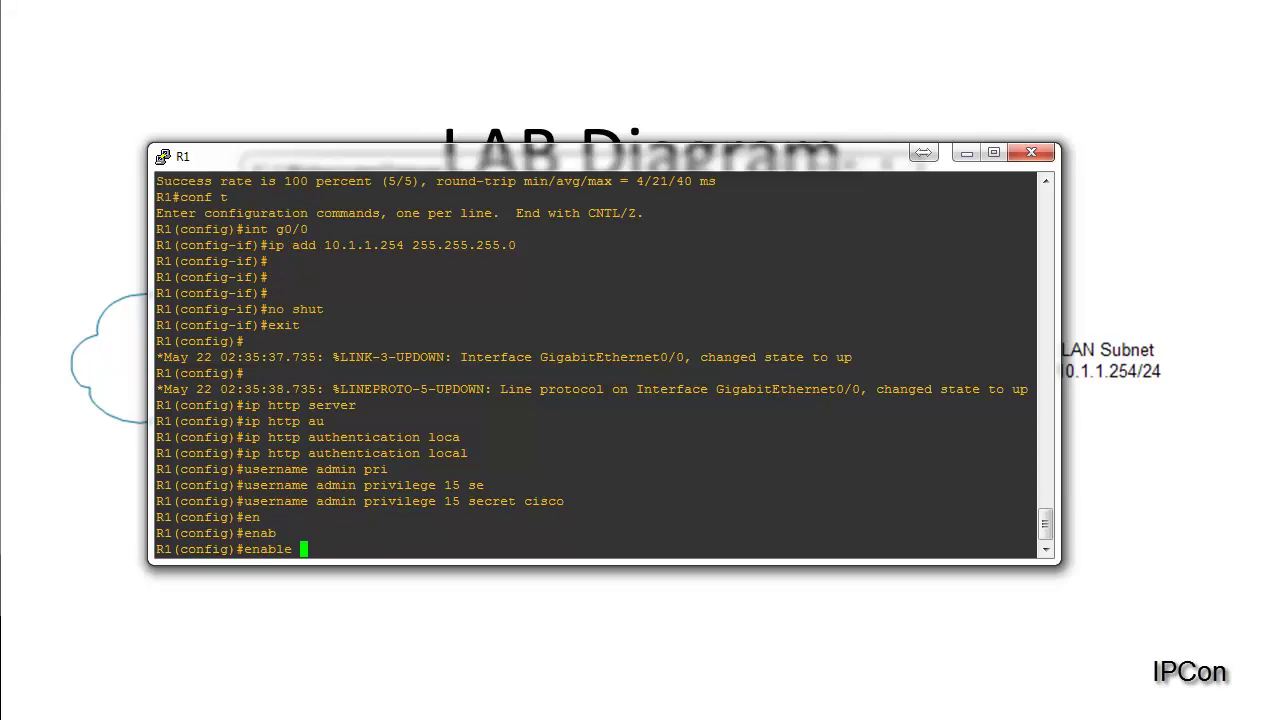
pyautogui.write('se')
pyautogui.press('Tab')
pyautogui.write('cisco')
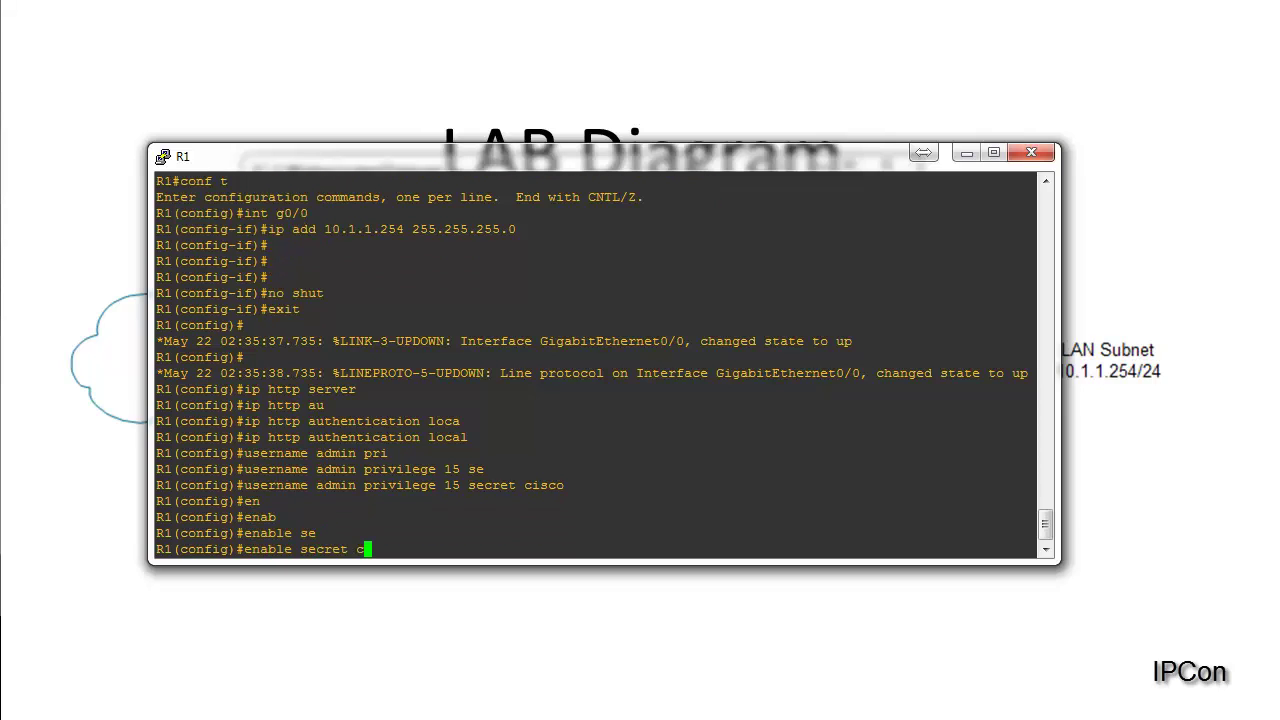
pyautogui.press('Return')
pyautogui.press('Return')
pyautogui.press('Return')
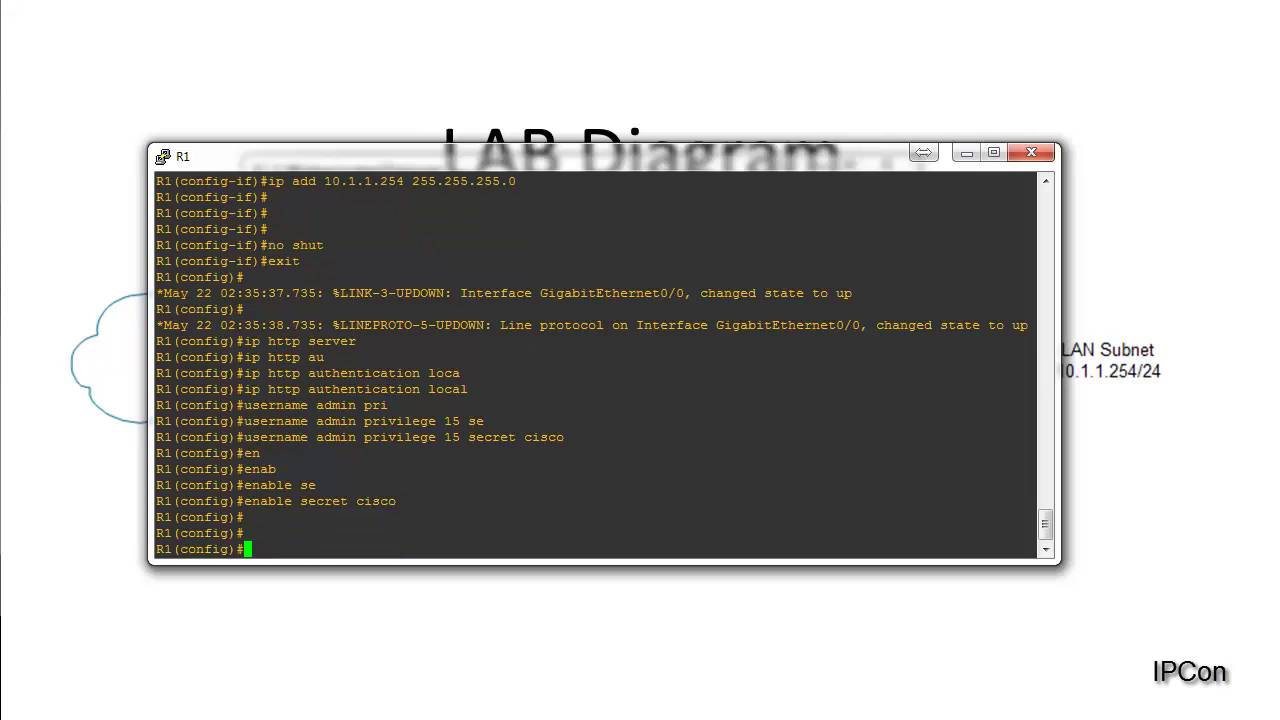
# Step: Leave configuration mode and save R1's running configuration to NVRAM with wr
pyautogui.write('exit')
pyautogui.press('Return')
pyautogui.write('wr')
pyautogui.press('Return')
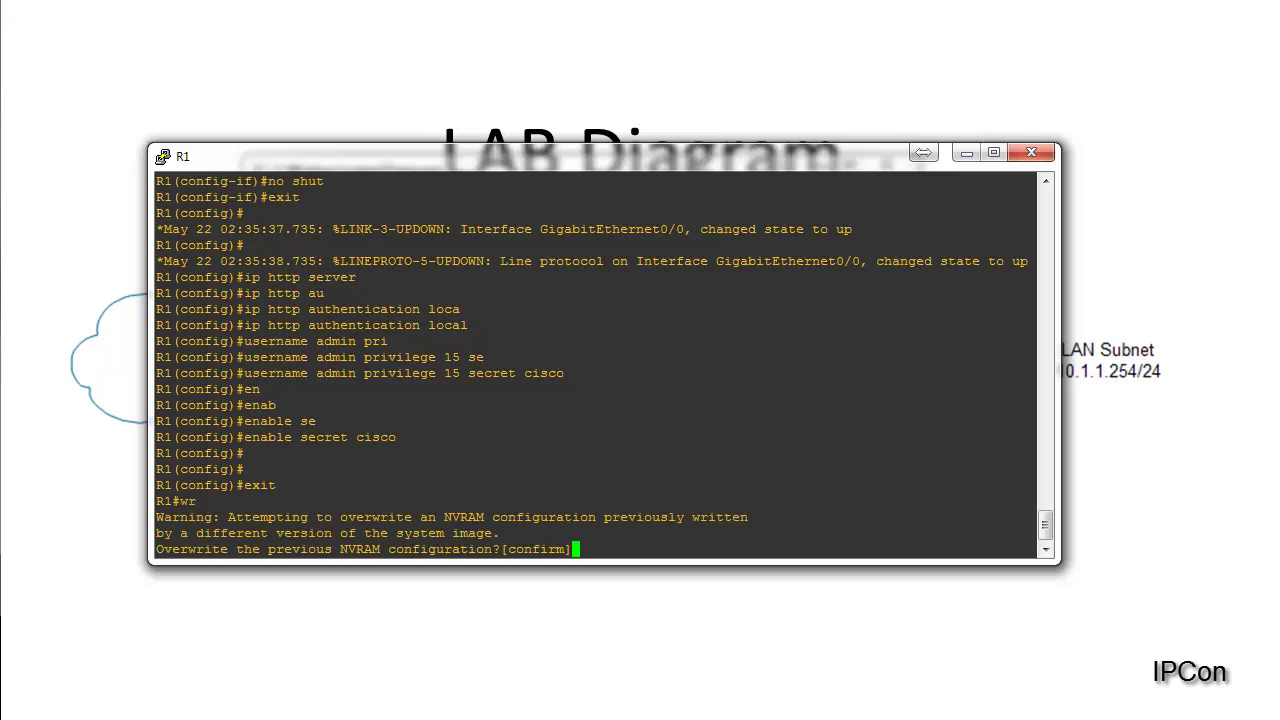
pyautogui.press('Return')
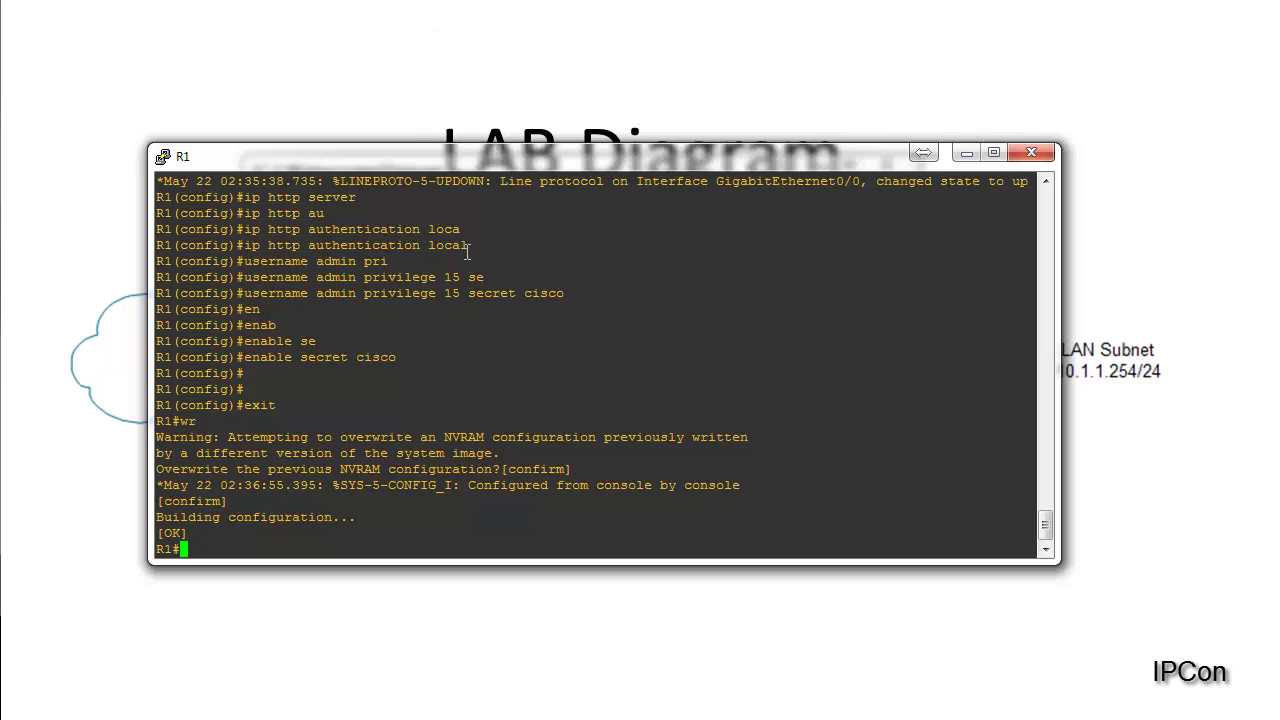
# Step: Highlight the ip http authentication local and admin user lines in R1's console
pyautogui.moveTo(468, 248)
pyautogui.mouseDown()
pyautogui.moveTo(300, 230)
pyautogui.moveTo(247, 246)
pyautogui.moveTo(450, 232)
pyautogui.moveTo(457, 245)
pyautogui.mouseUp()
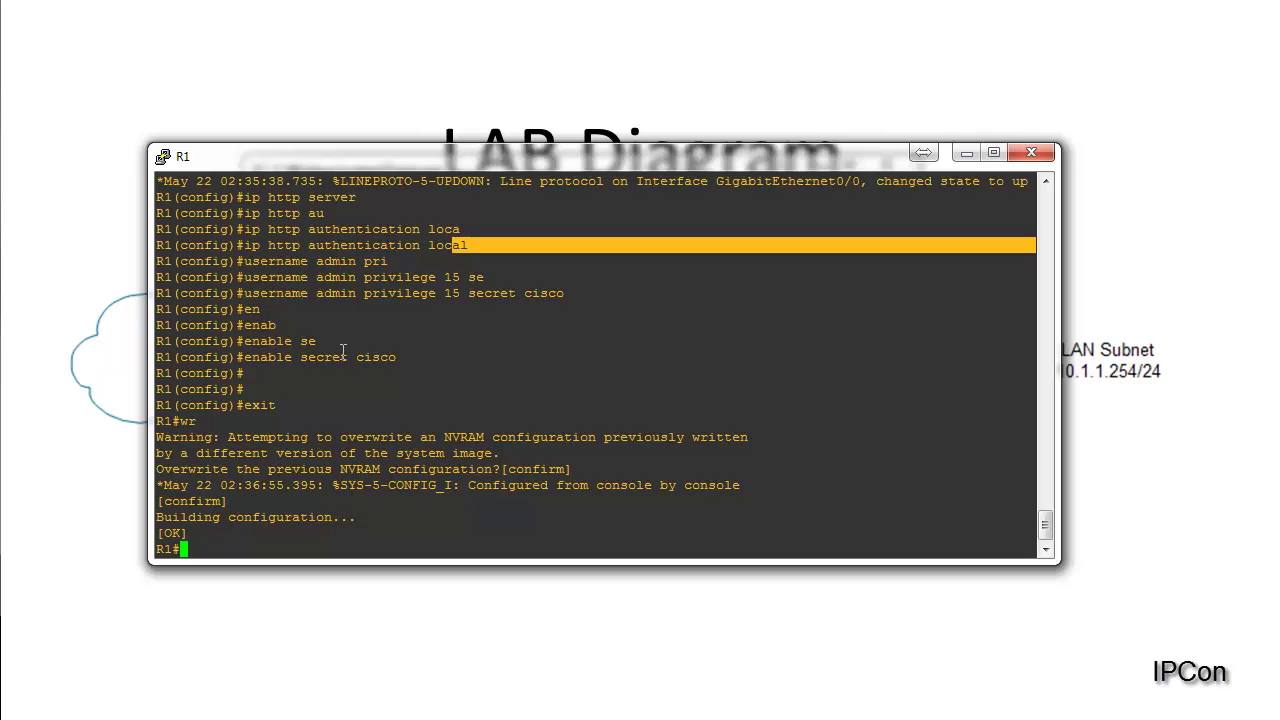
pyautogui.moveTo(260, 293); pyautogui.dragTo(352, 293)
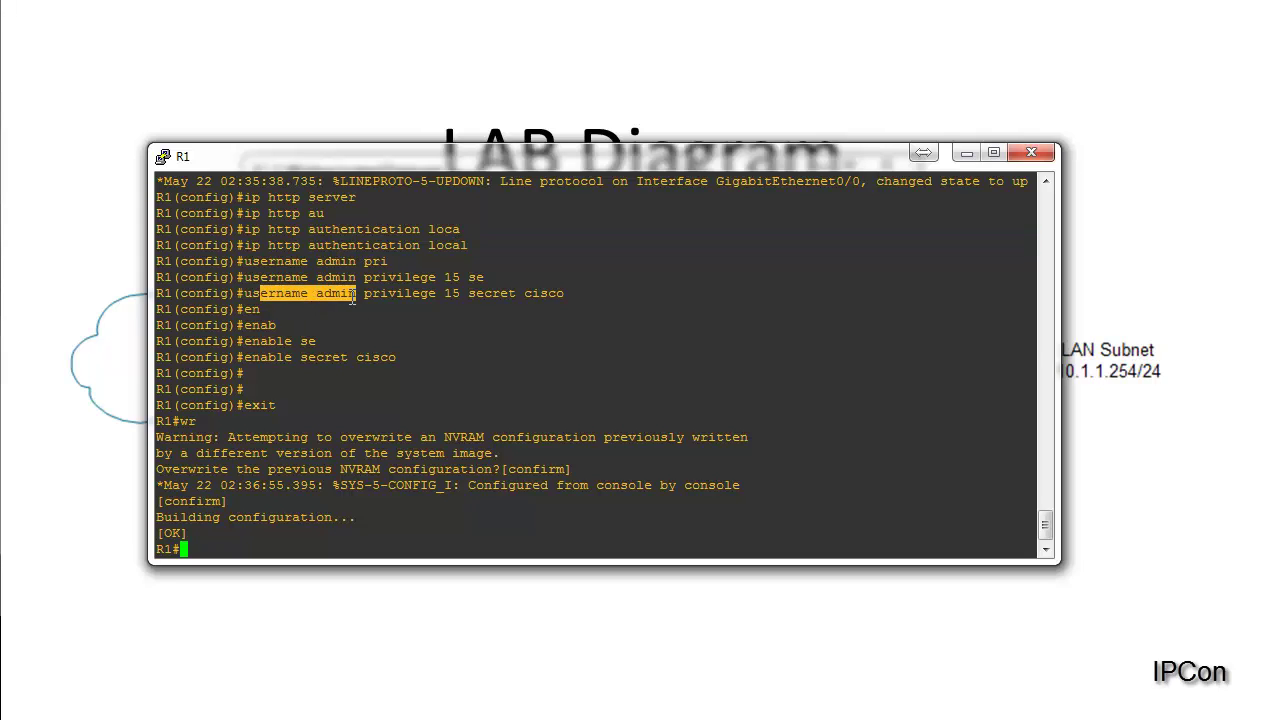
pyautogui.moveTo(254, 293); pyautogui.dragTo(547, 293)
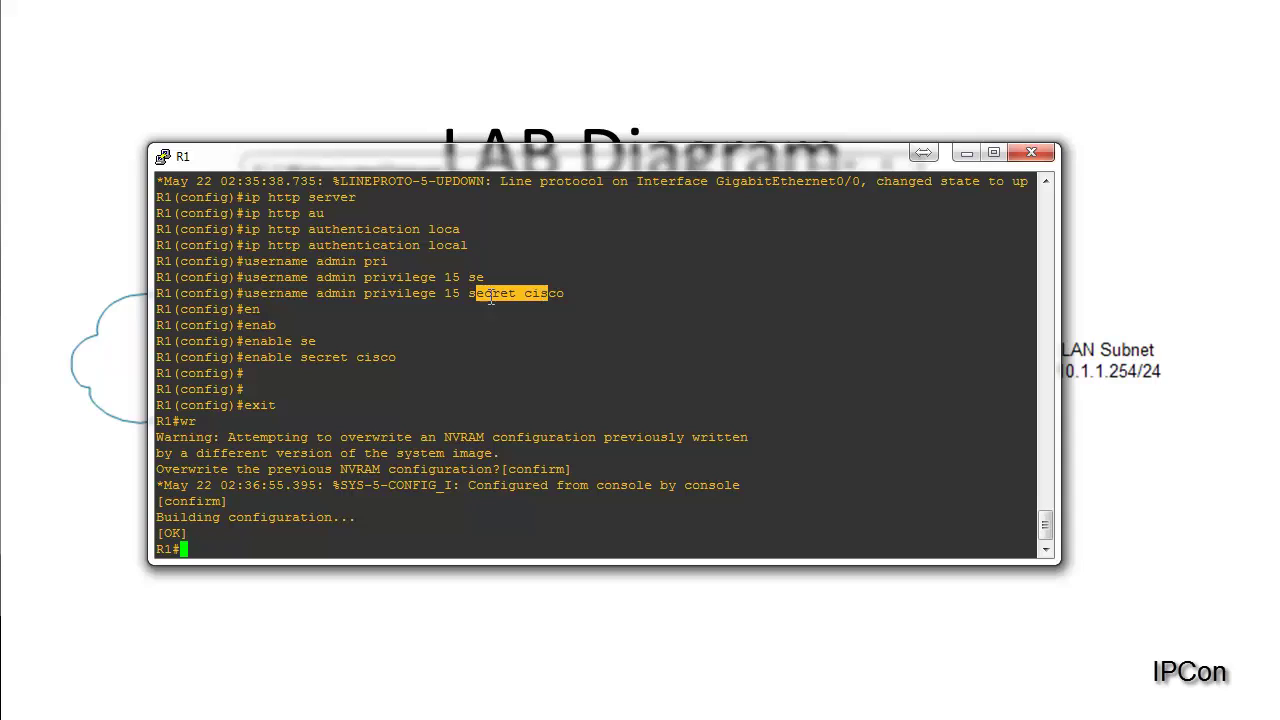
pyautogui.click(448, 305)
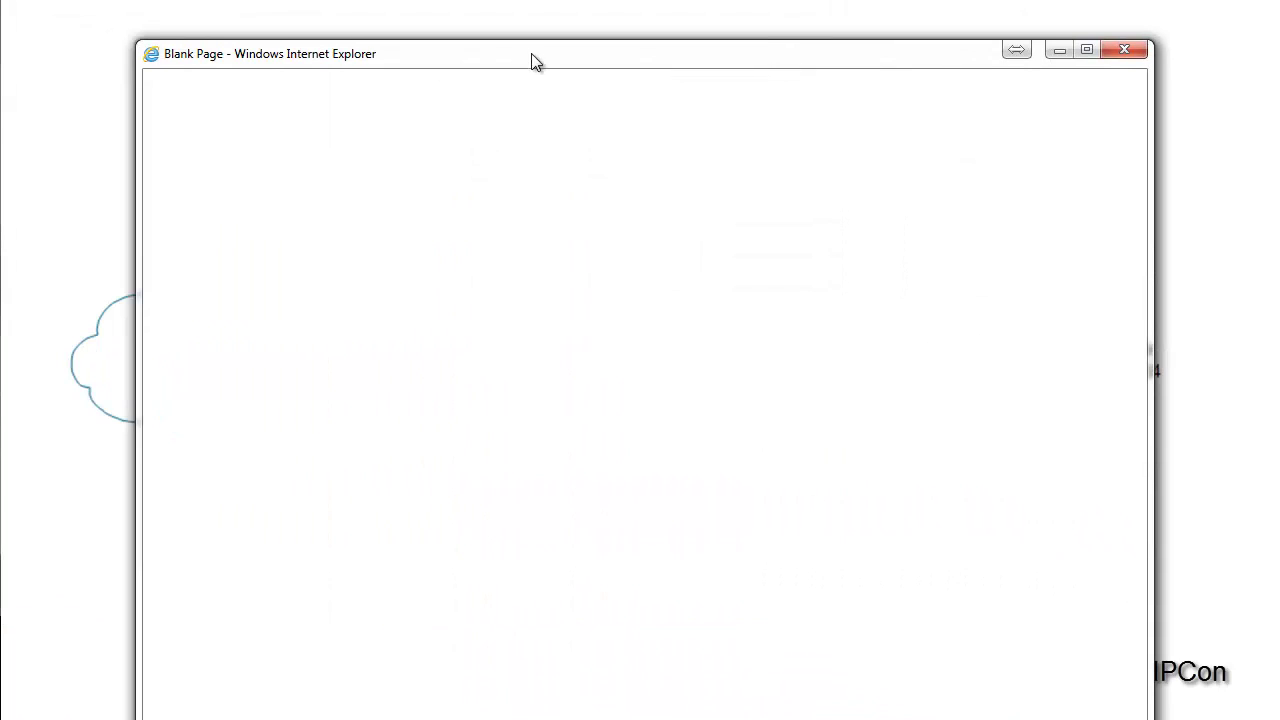
# Step: Replace device row 10 with IP 10.100.100.222, username admin and its password, and save the list
pyautogui.moveTo(531, 57); pyautogui.dragTo(533, 15)
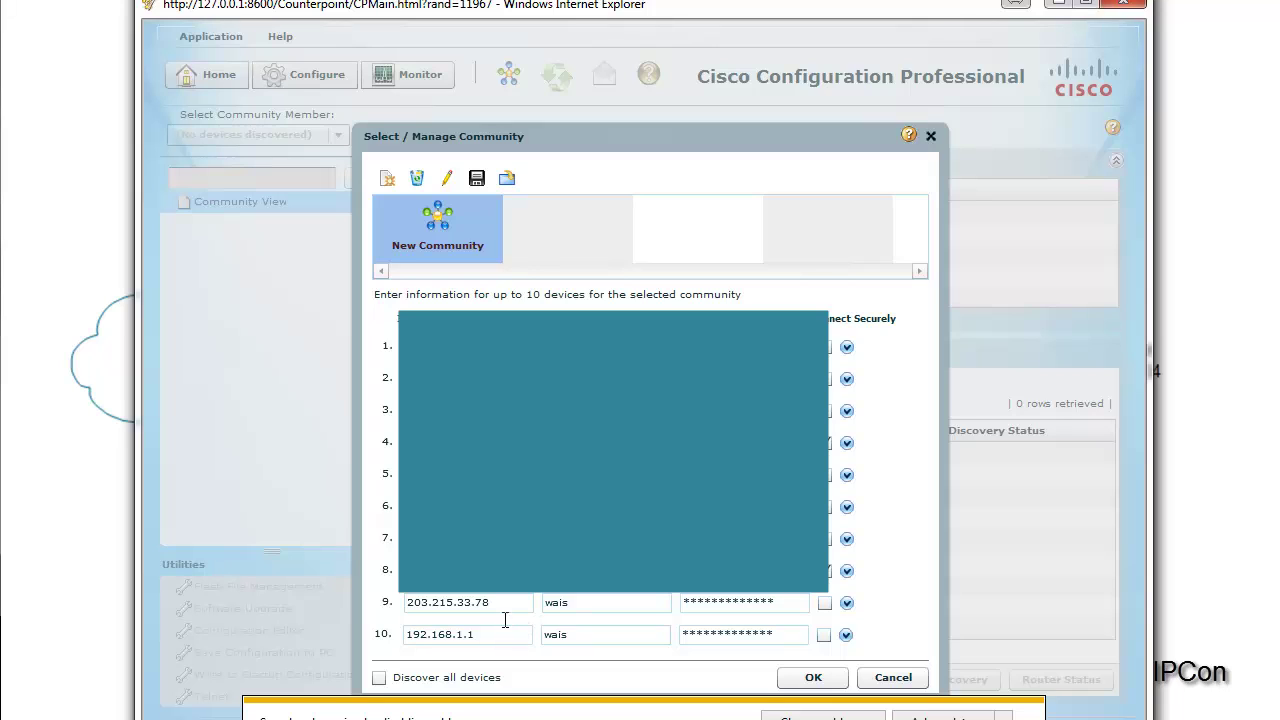
pyautogui.click(492, 630)
pyautogui.moveTo(509, 636); pyautogui.dragTo(374, 601)
pyautogui.write('10.1')
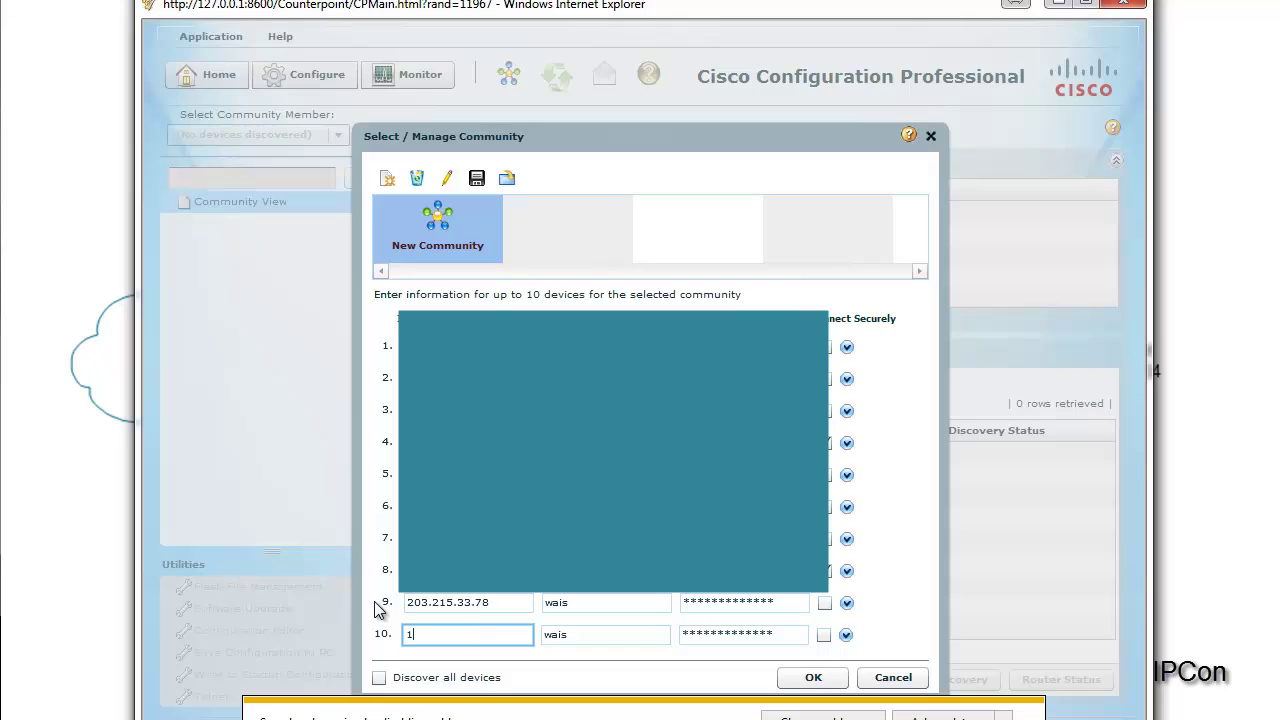
pyautogui.write('00.100.222')
pyautogui.press('Tab')
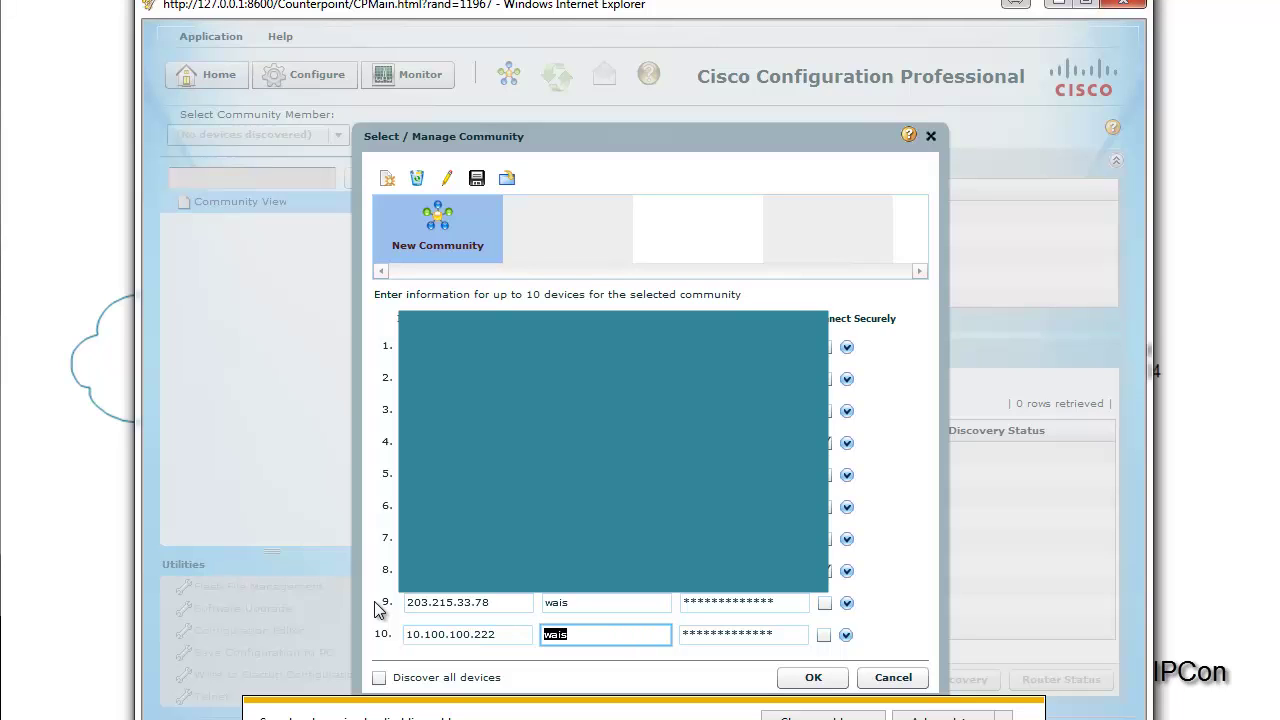
pyautogui.write('admin')
pyautogui.press('Tab')
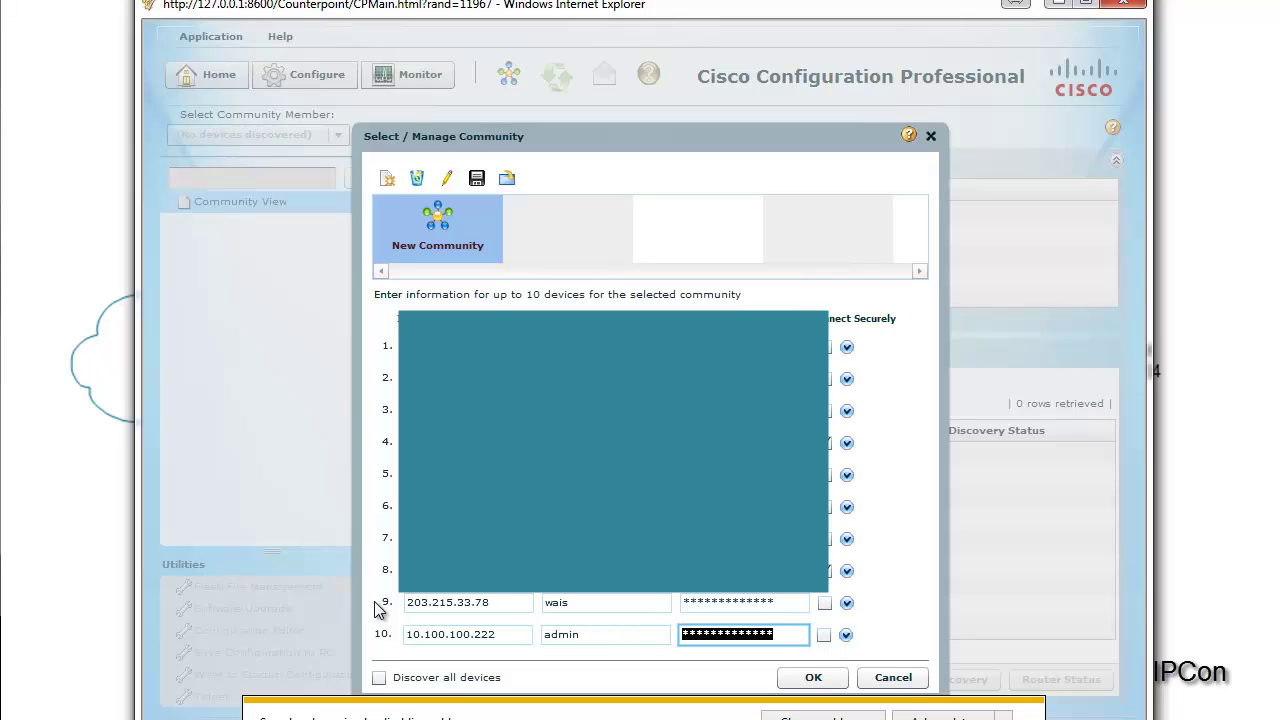
pyautogui.write('cisco')
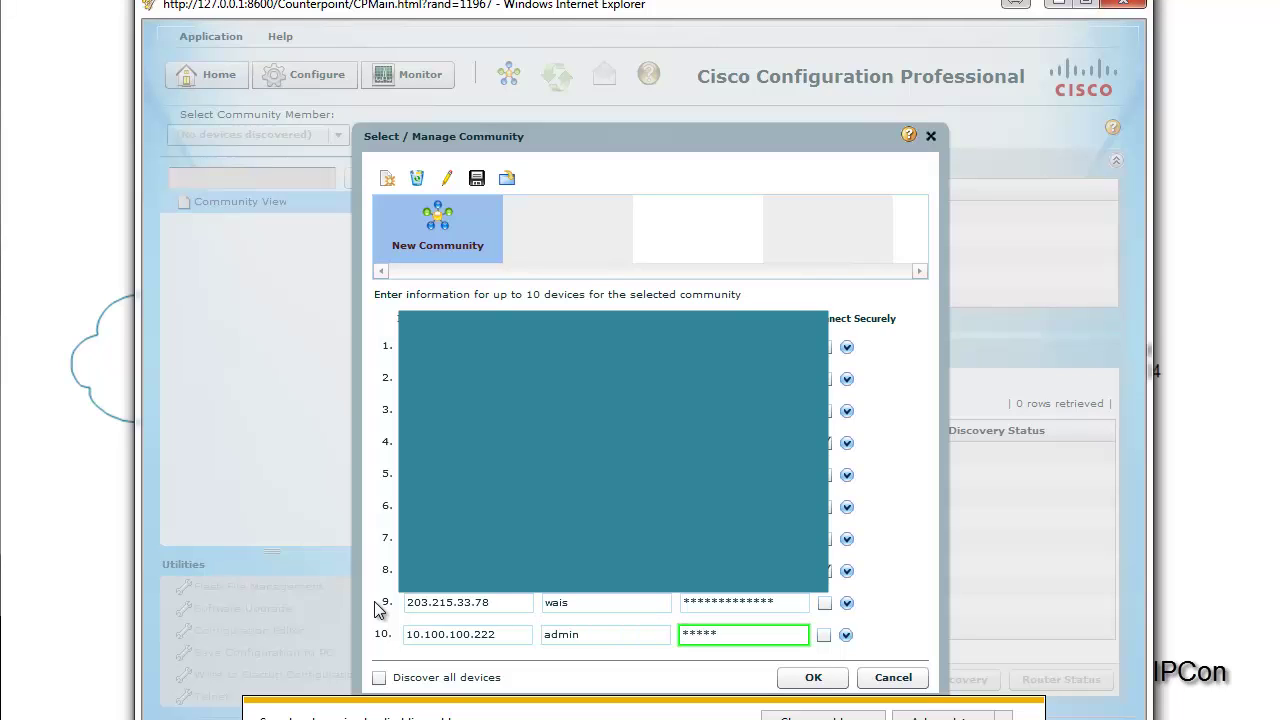
pyautogui.click(793, 680)
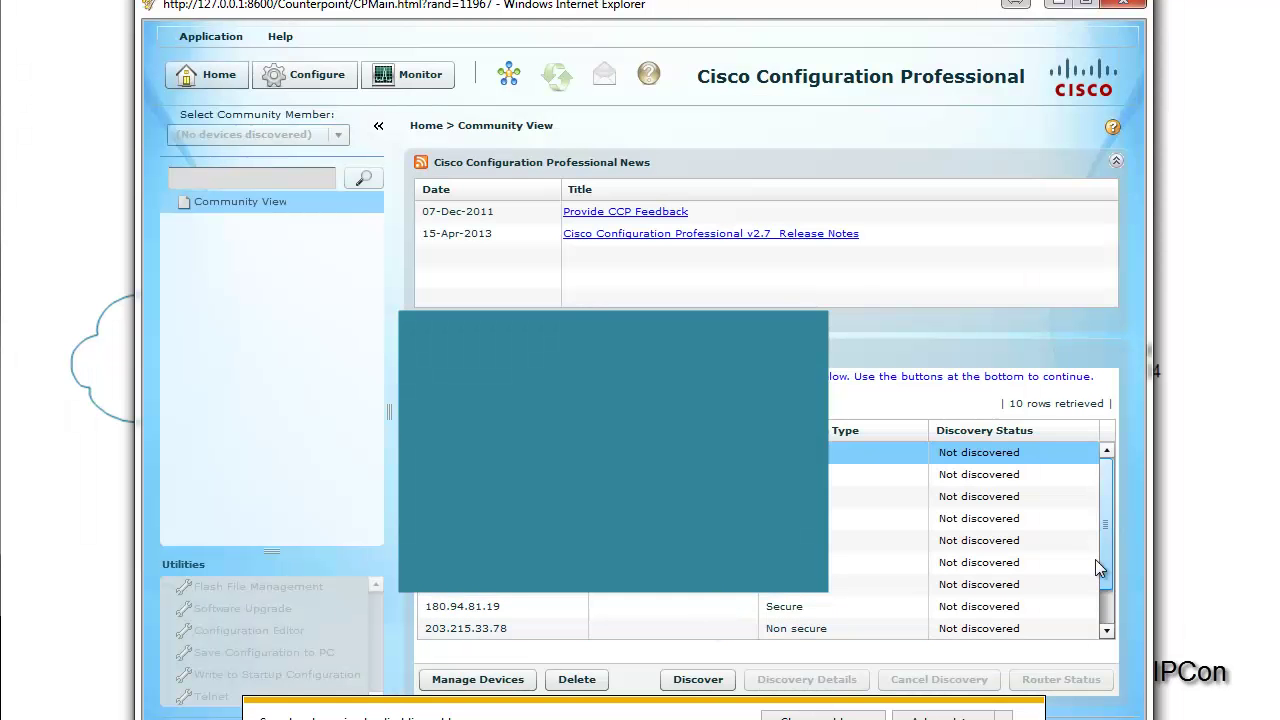
# Step: Select the 10.100.100.222 device and run Discover, which identifies it as R1
pyautogui.scroll(-1, 1095, 566)
pyautogui.scroll(1, 700, 560)
pyautogui.scroll(-1, 700, 520)
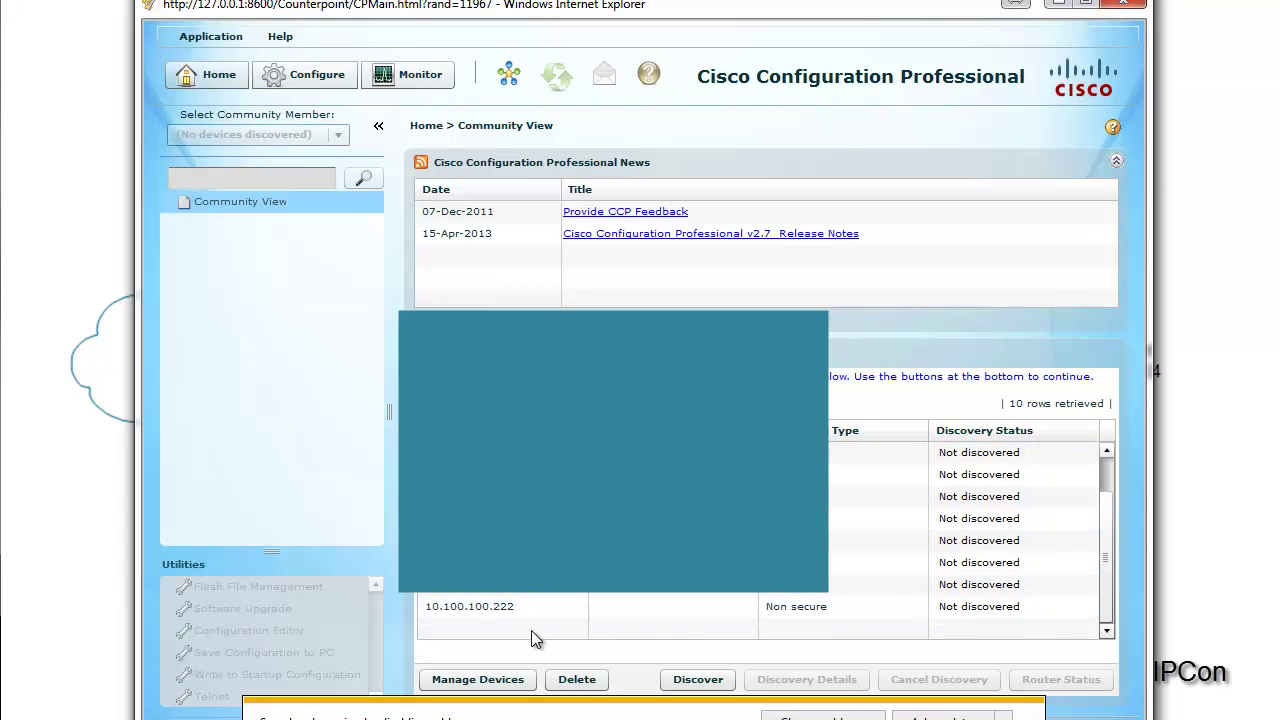
pyautogui.click(512, 611)
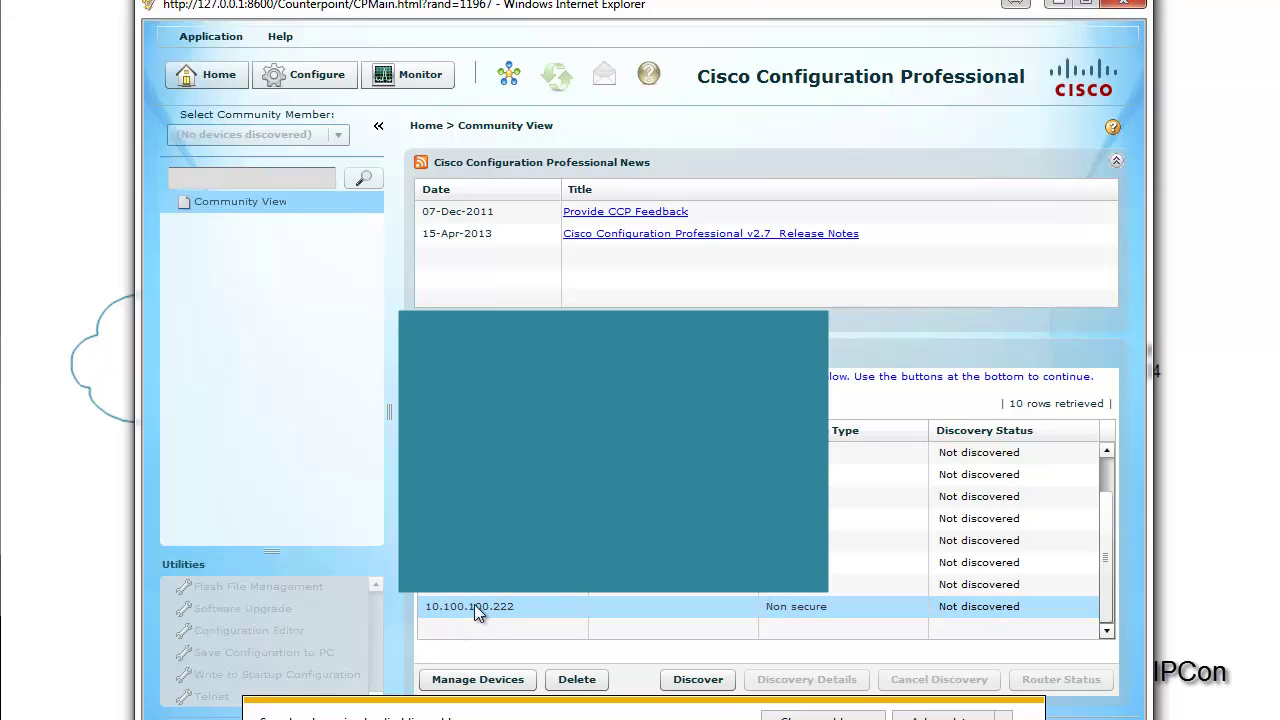
pyautogui.click(698, 680)
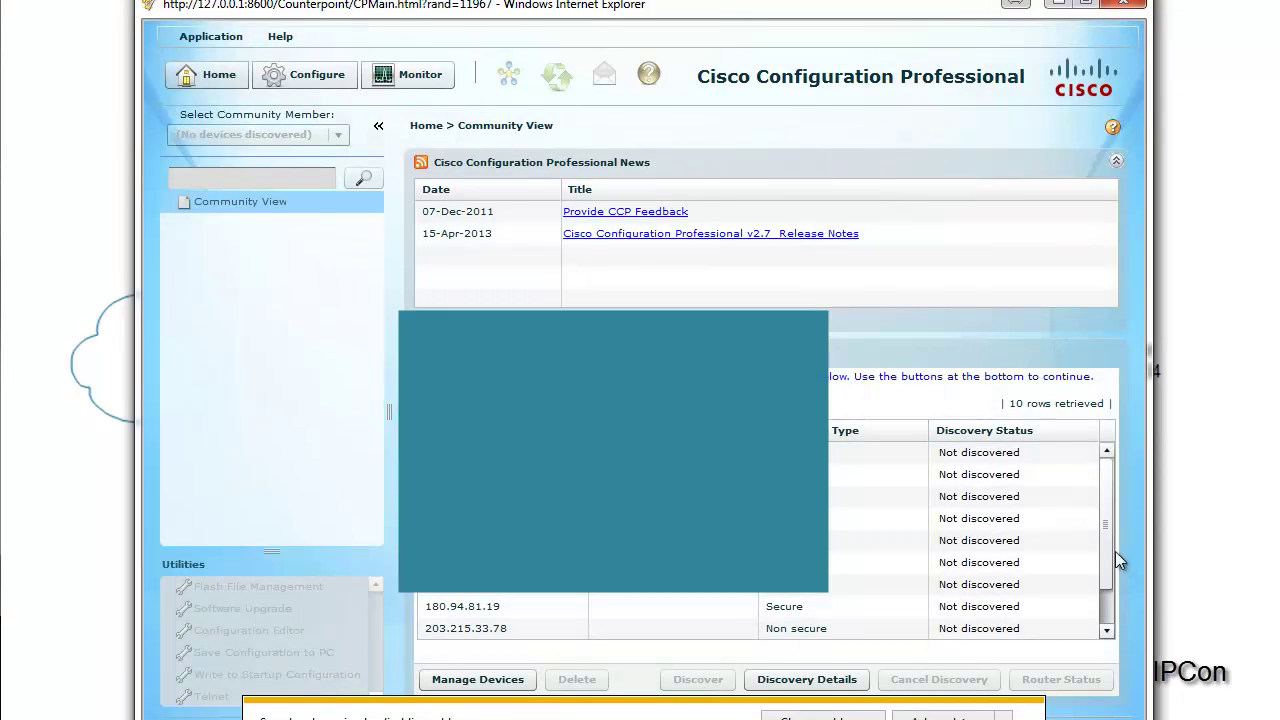
pyautogui.moveTo(1107, 554); pyautogui.dragTo(1103, 591)
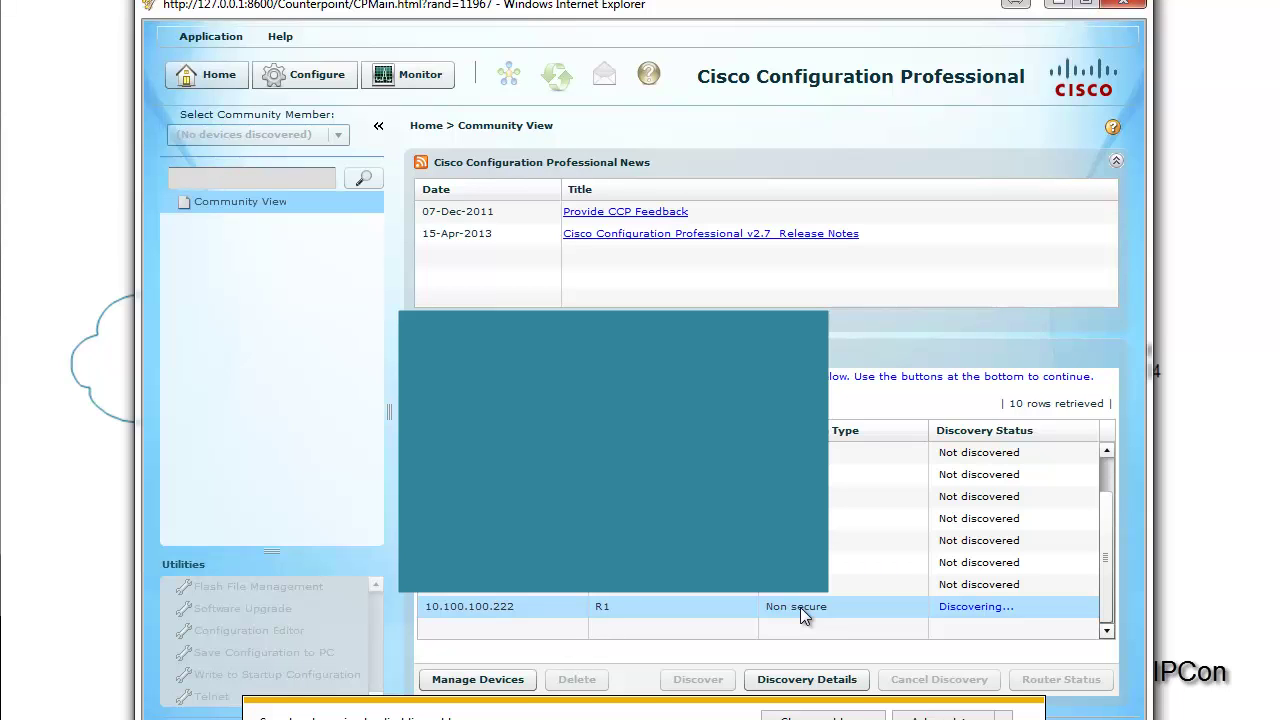
pyautogui.click(800, 607)
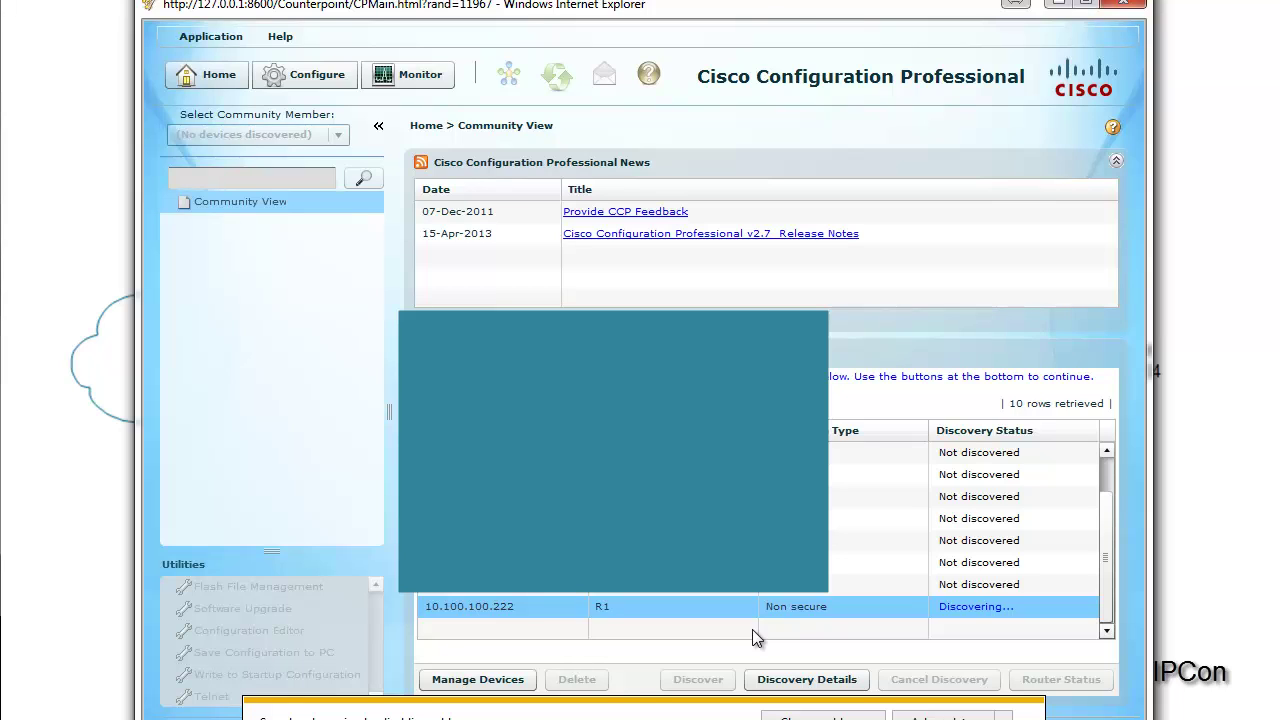
pyautogui.click(570, 612)
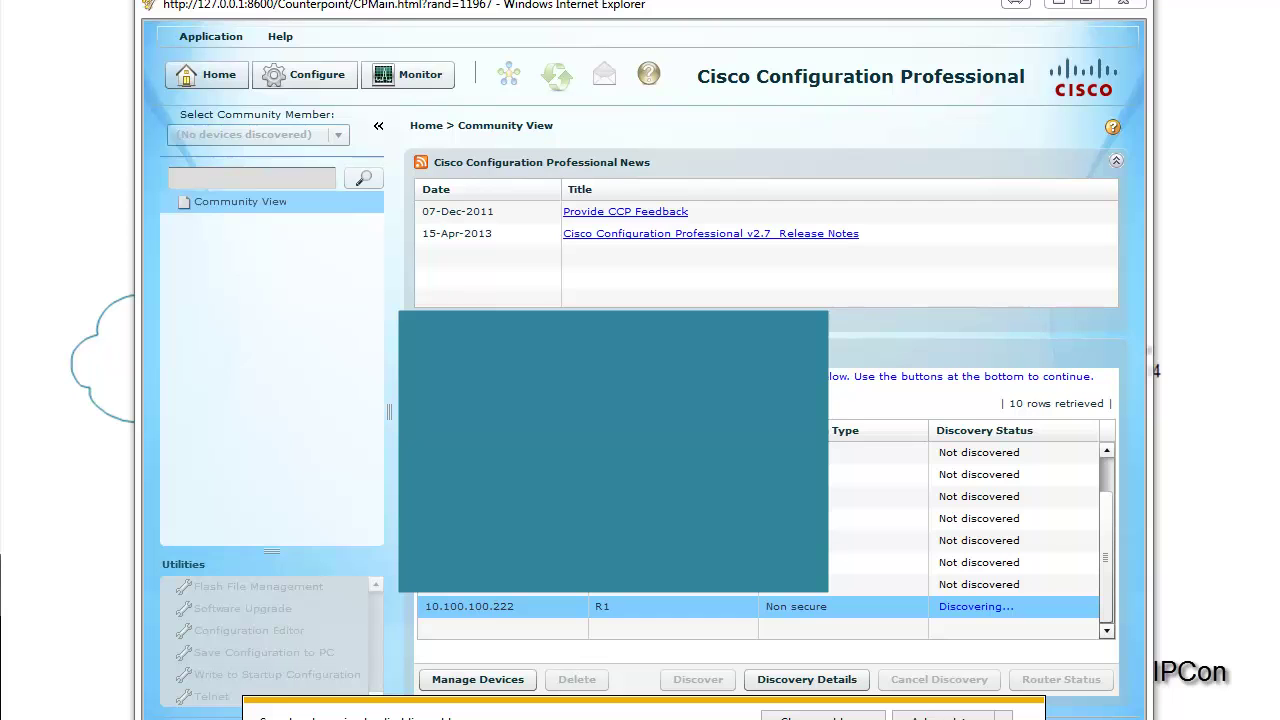
# Step: Log in to R1's web page at 10.100.100.222 in Chrome with the admin credentials
pyautogui.moveTo(0, 44); pyautogui.dragTo(631, 123)
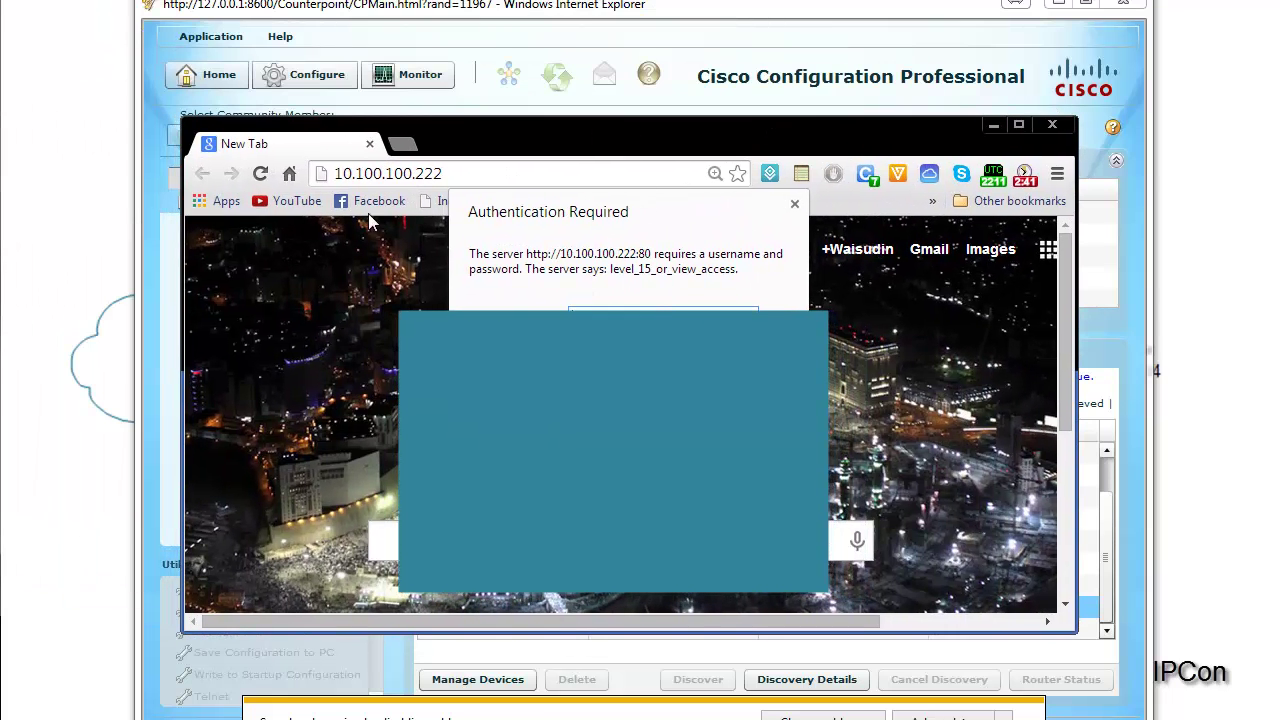
pyautogui.click(488, 172)
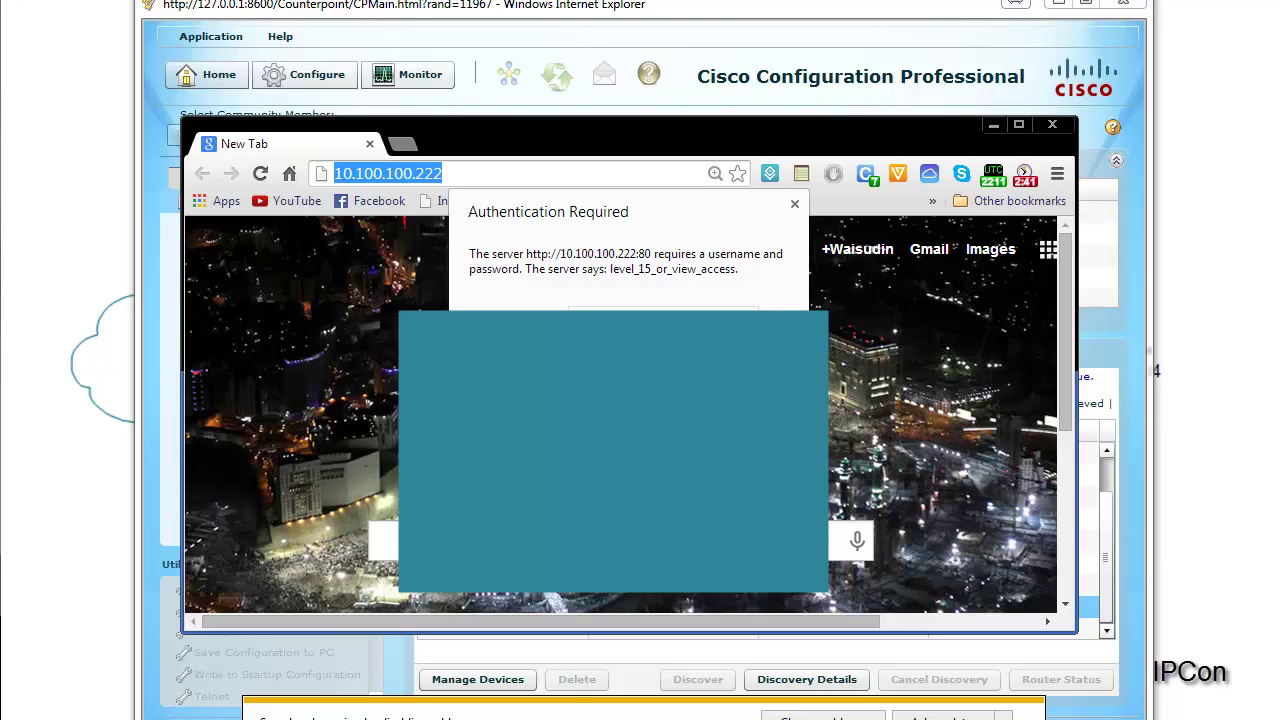
pyautogui.click(663, 309)
pyautogui.press('Tab')
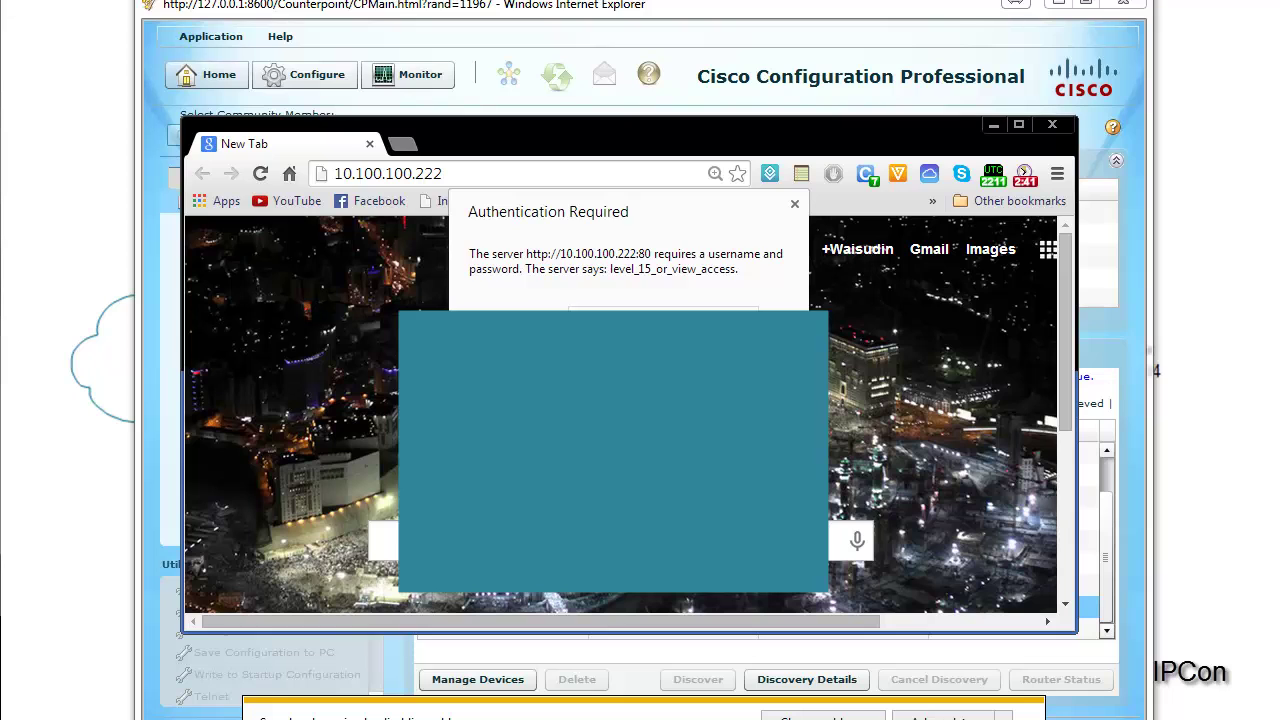
pyautogui.press('Return')
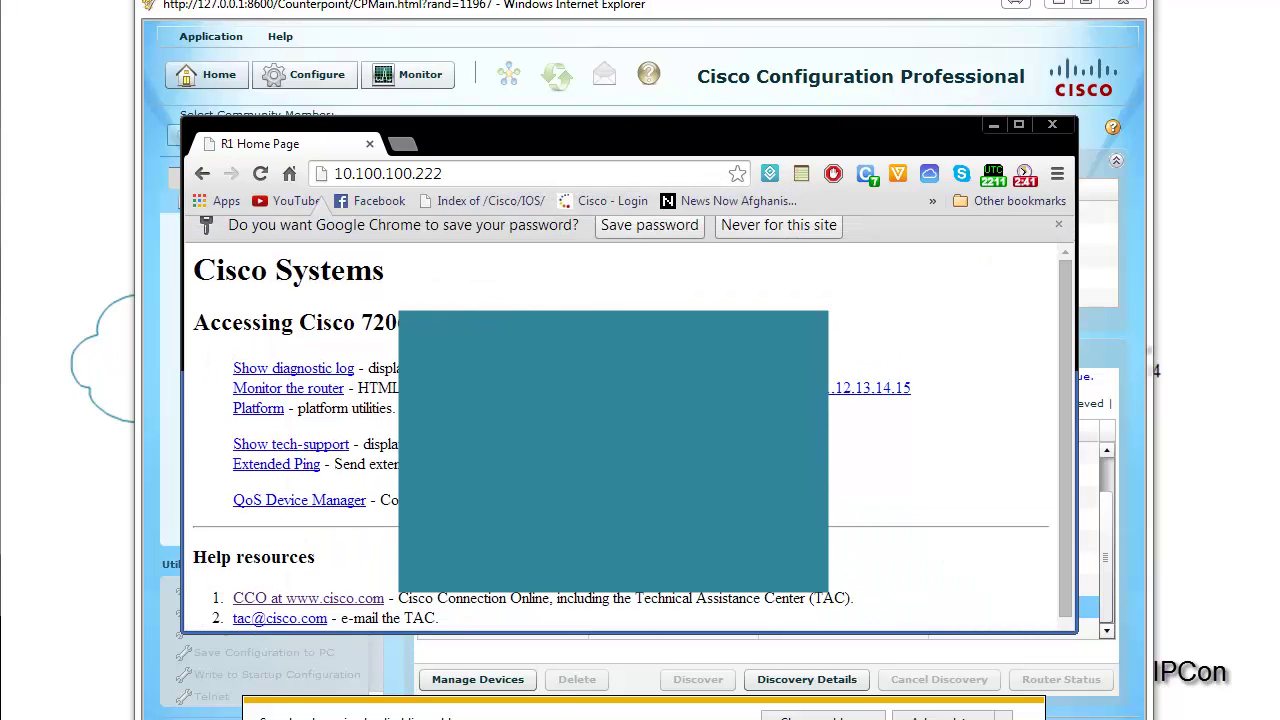
# Step: Look over R1's Cisco 7200 home page, then minimize Chrome back to CCP
pyautogui.moveTo(232, 330); pyautogui.dragTo(326, 332)
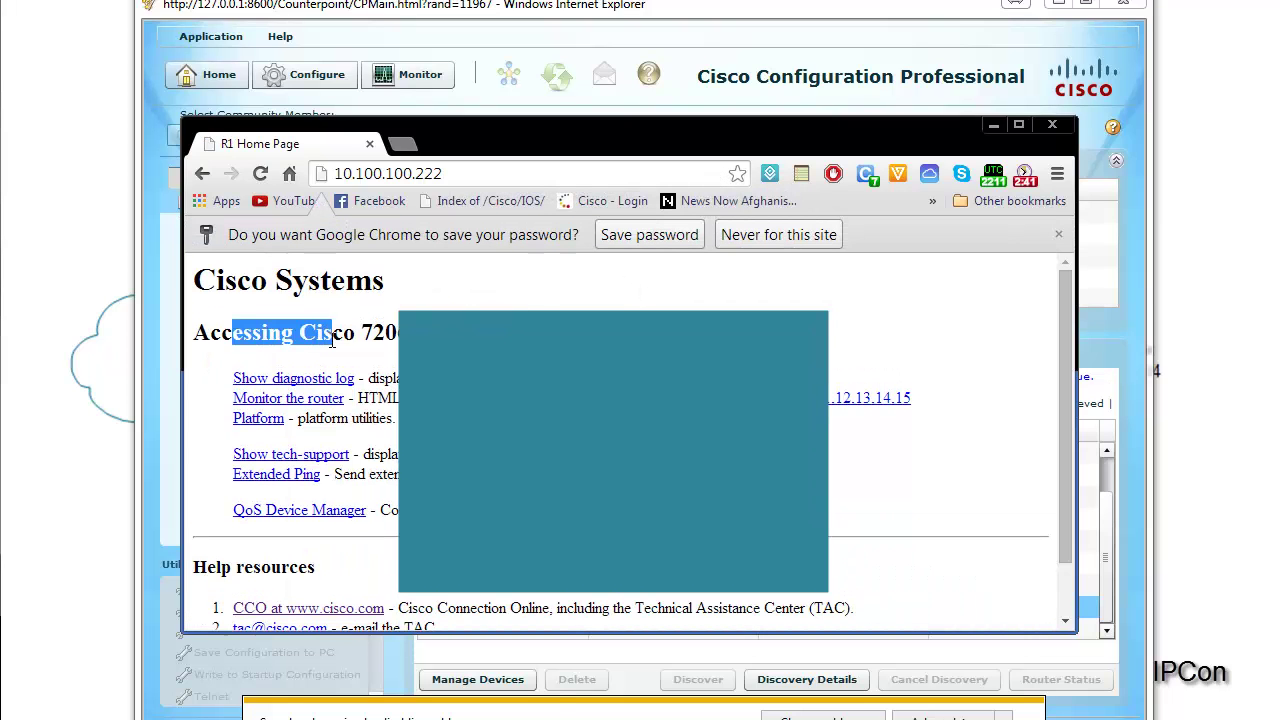
pyautogui.moveTo(224, 280); pyautogui.dragTo(372, 288)
pyautogui.click(352, 333)
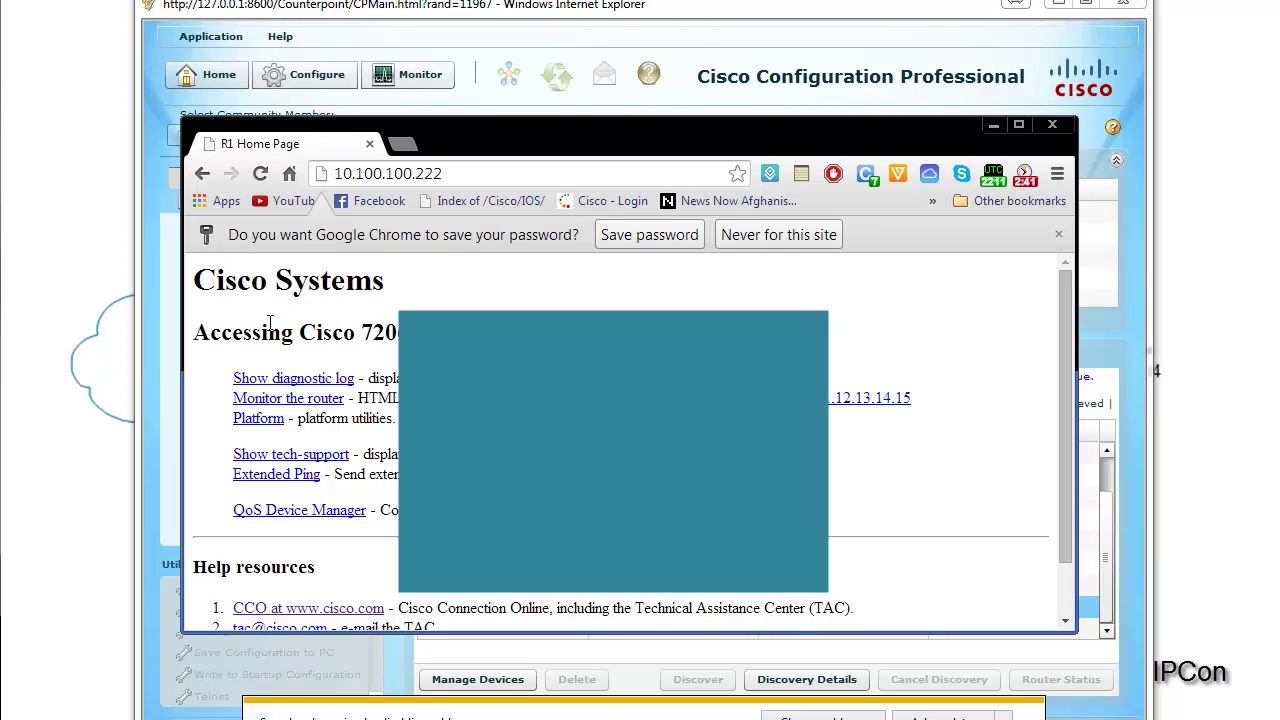
pyautogui.moveTo(194, 280); pyautogui.dragTo(362, 290)
pyautogui.moveTo(465, 332); pyautogui.dragTo(530, 377)
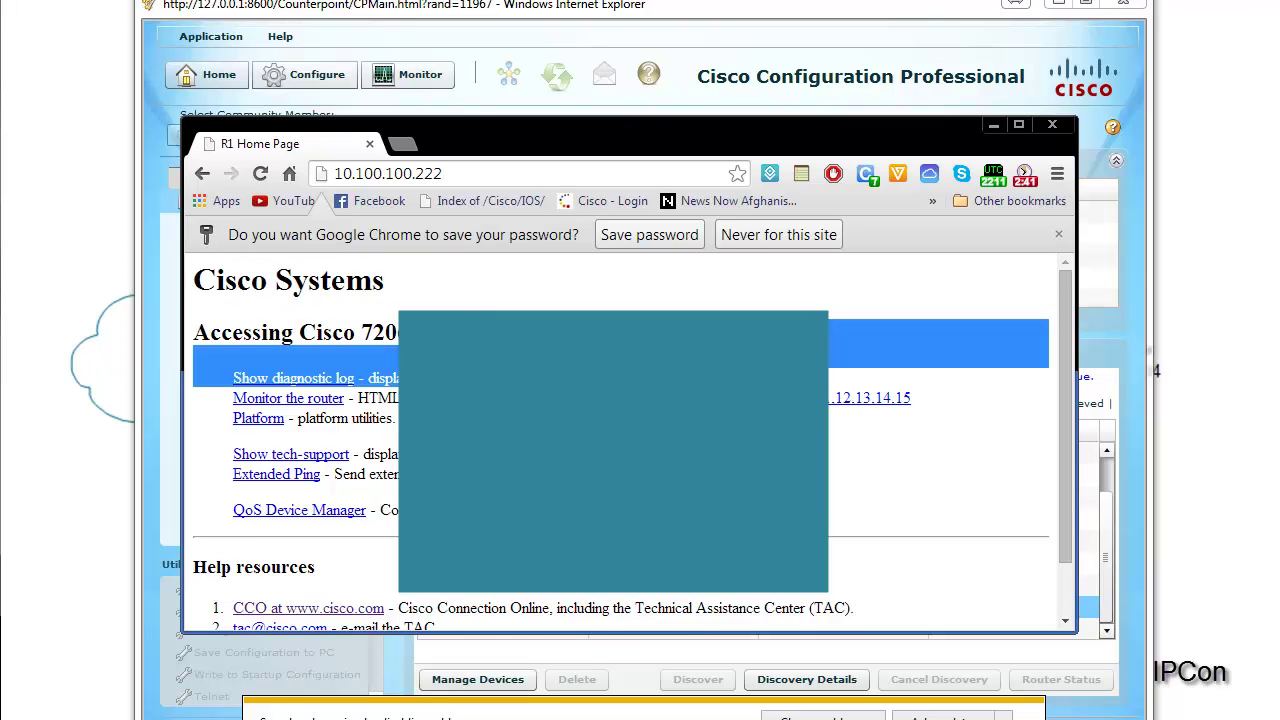
pyautogui.scroll(-1, 560, 375)
pyautogui.scroll(1, 560, 375)
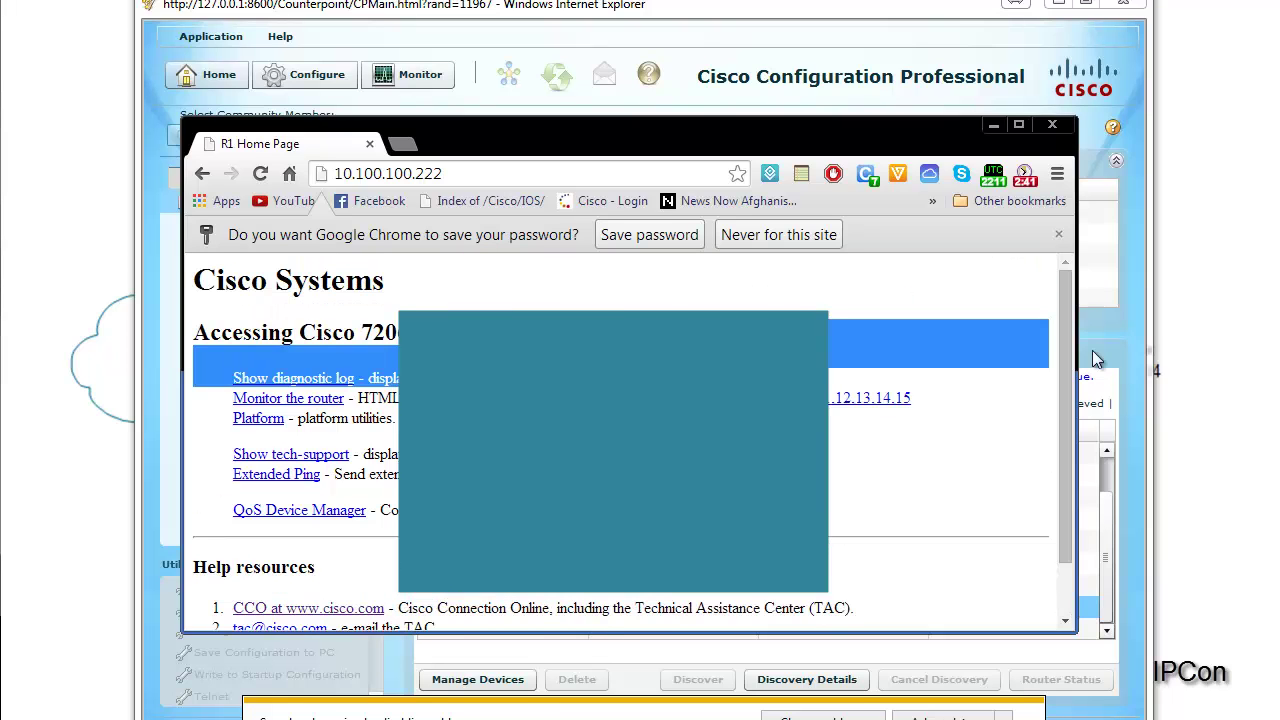
pyautogui.click(993, 125)
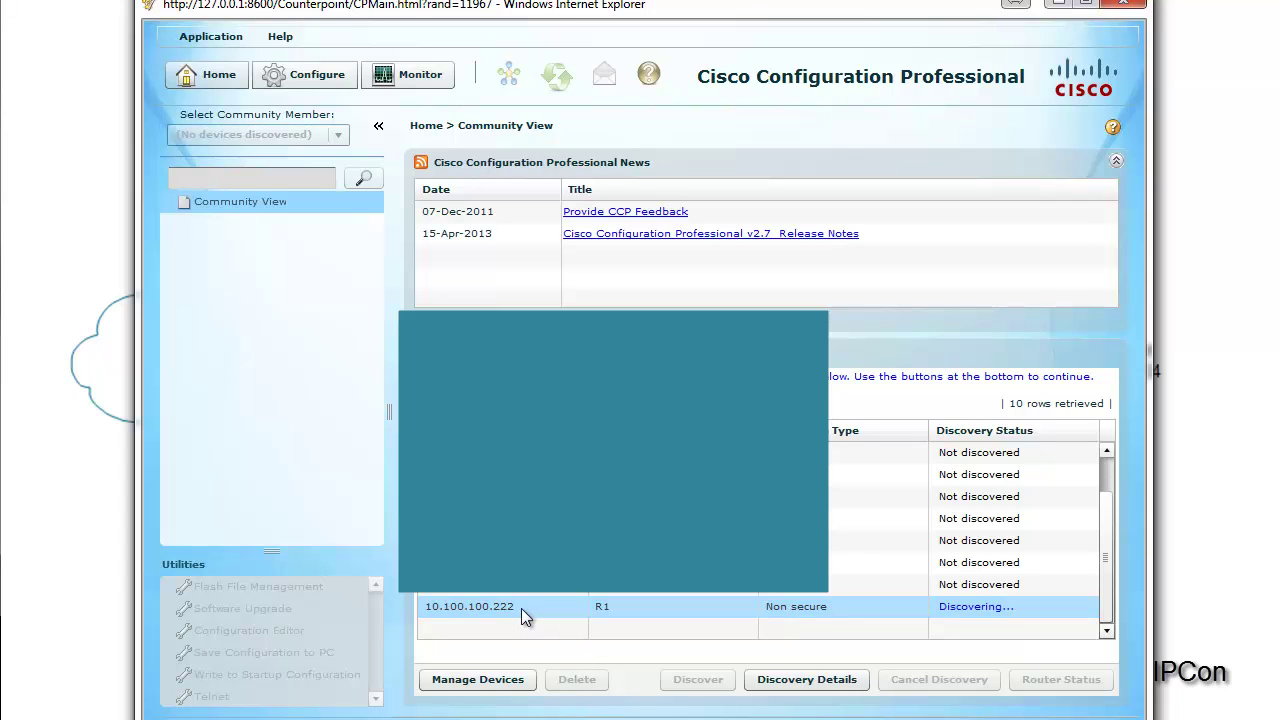
# Step: In Configure, view R1's Router Options, then open Router > Time > NTP and SNTP
pyautogui.click(290, 78)
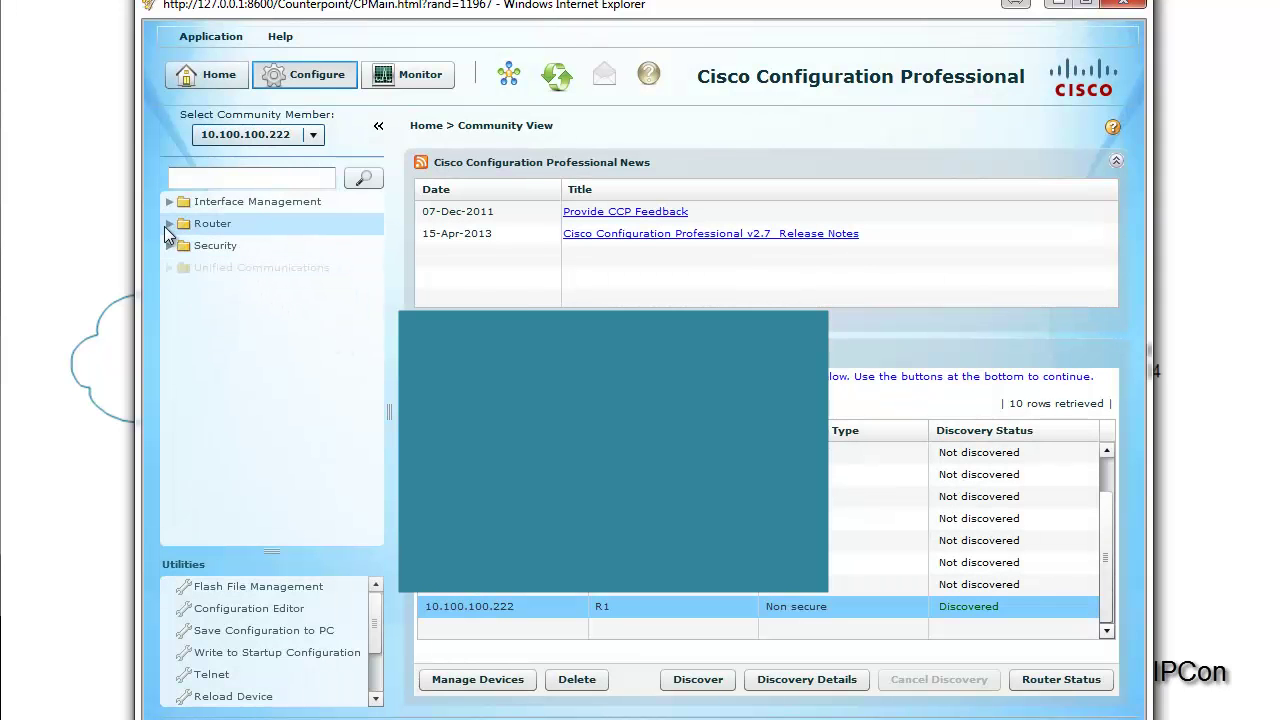
pyautogui.click(170, 226)
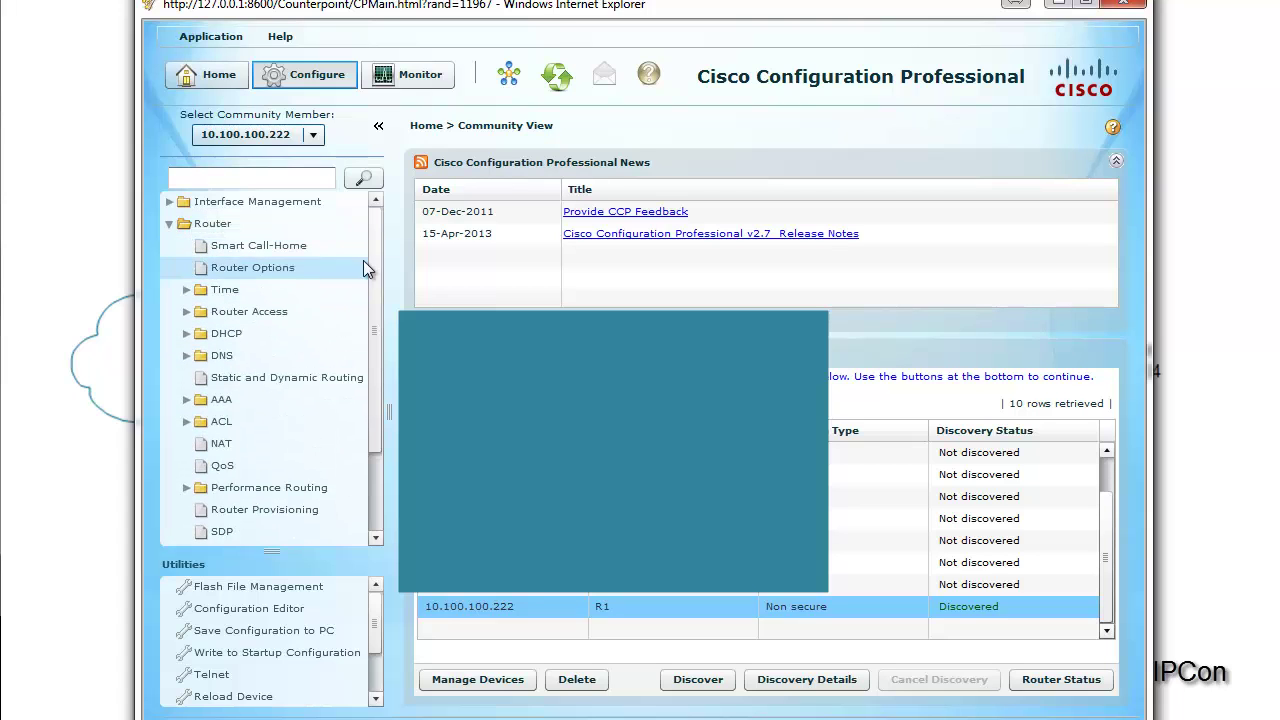
pyautogui.moveTo(370, 262); pyautogui.dragTo(355, 230)
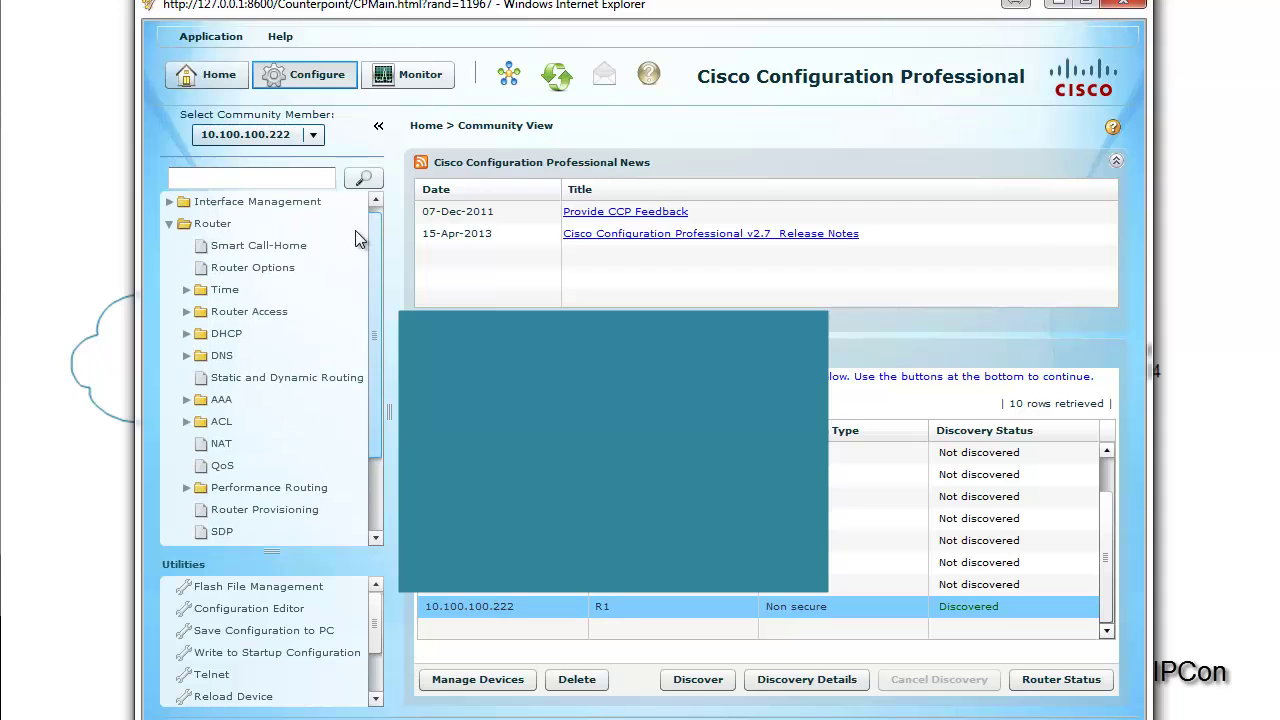
pyautogui.click(231, 265)
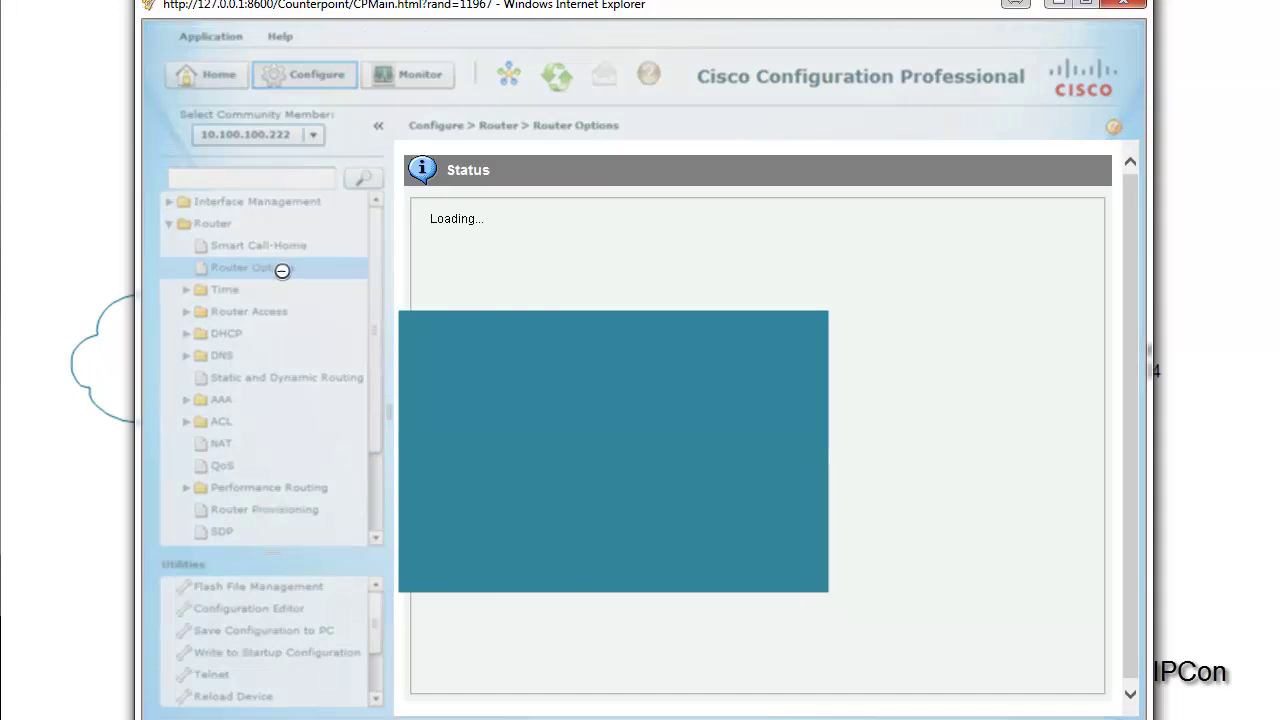
pyautogui.click(232, 294)
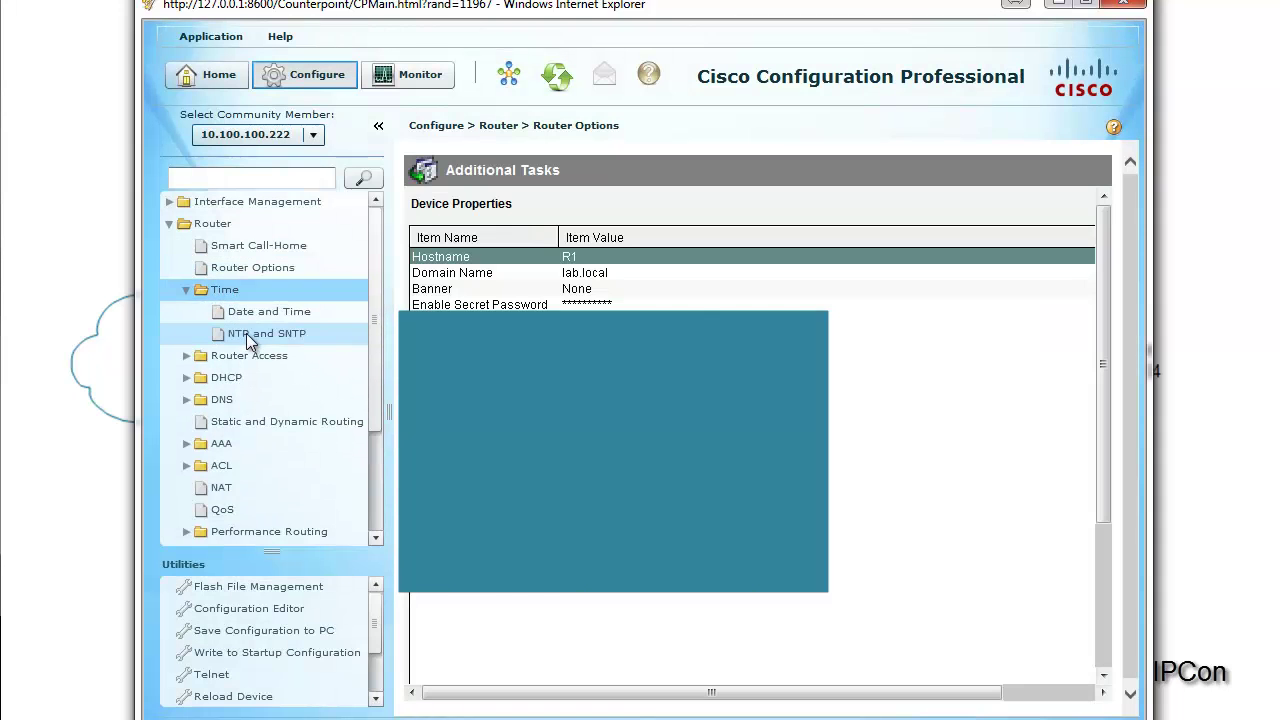
pyautogui.click(246, 333)
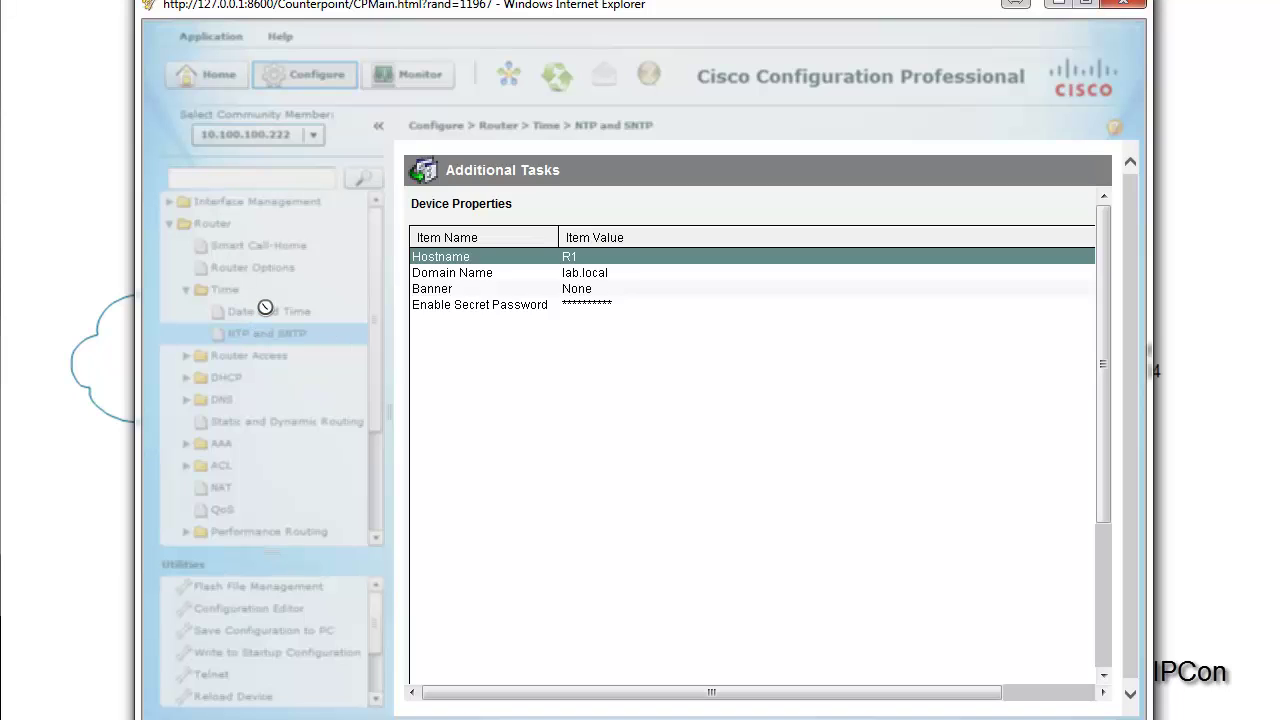